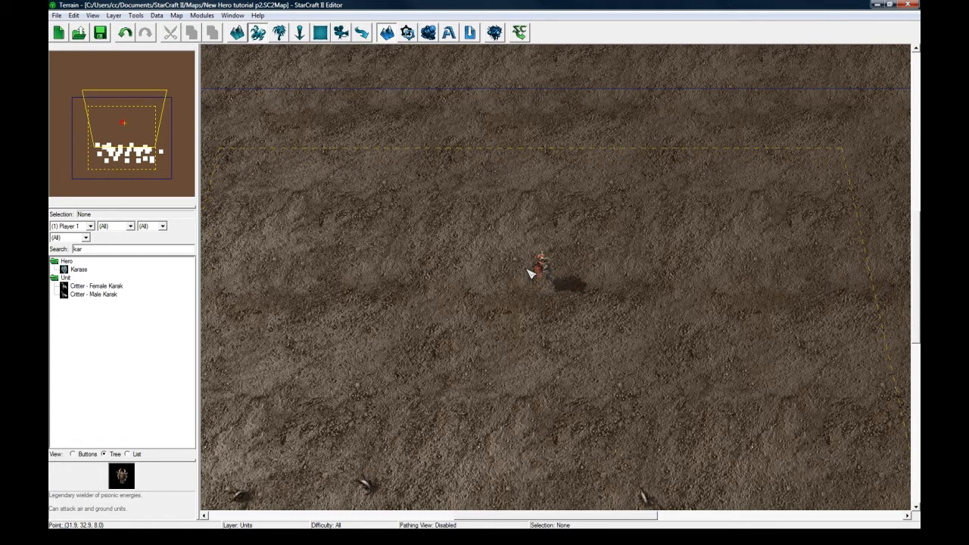
{"action": "right_click_drag", "start_coordinate": [518, 269], "coordinate": [530, 258]}
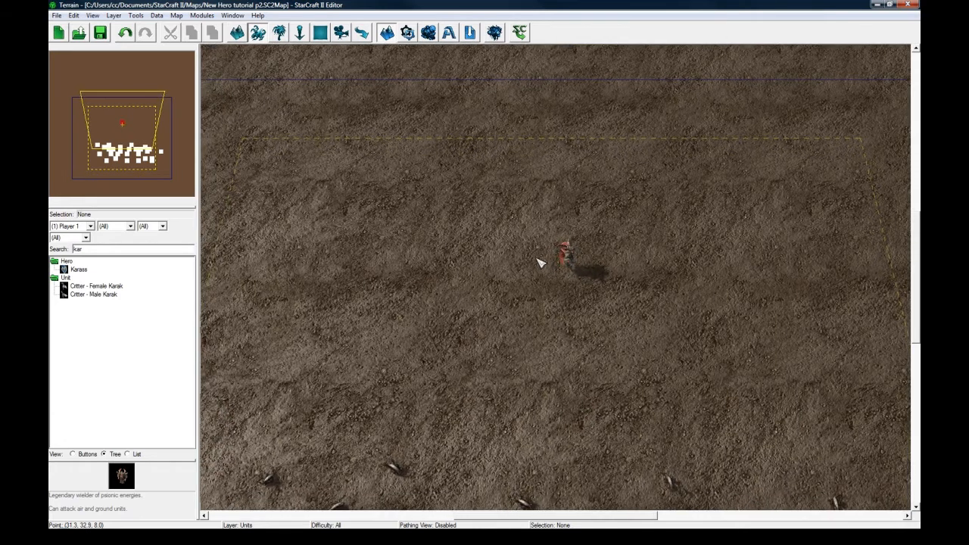
{"action": "right_click_drag", "start_coordinate": [595, 226], "coordinate": [569, 258]}
{"action": "scroll", "coordinate": [570, 285], "scroll_direction": "up", "scroll_amount": 4}
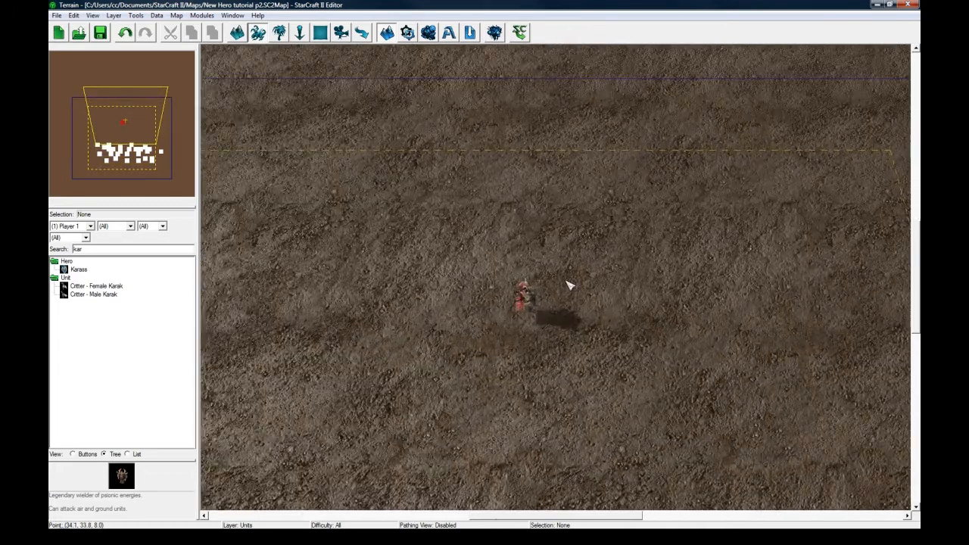
{"action": "scroll", "coordinate": [569, 285], "scroll_direction": "down", "scroll_amount": 3}
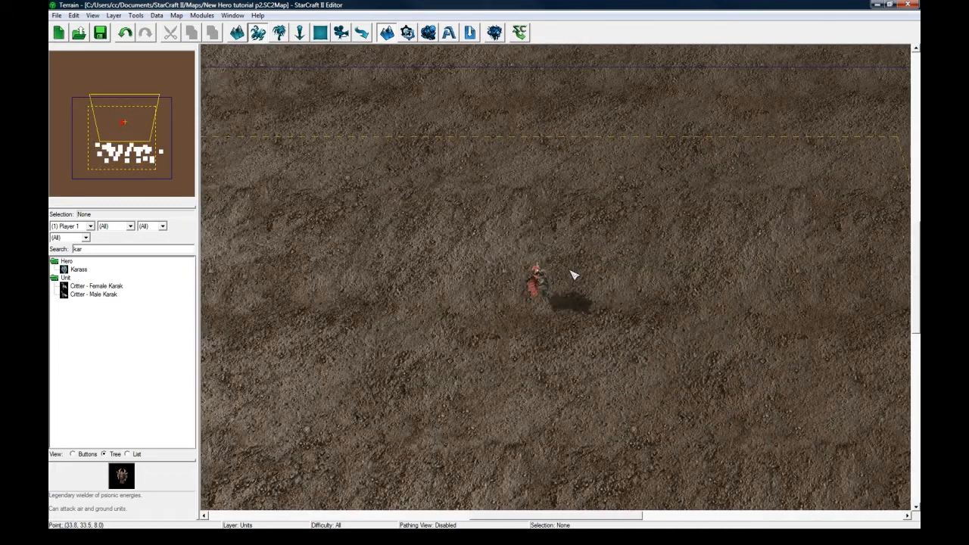
{"action": "right_click_drag", "start_coordinate": [573, 275], "coordinate": [577, 234]}
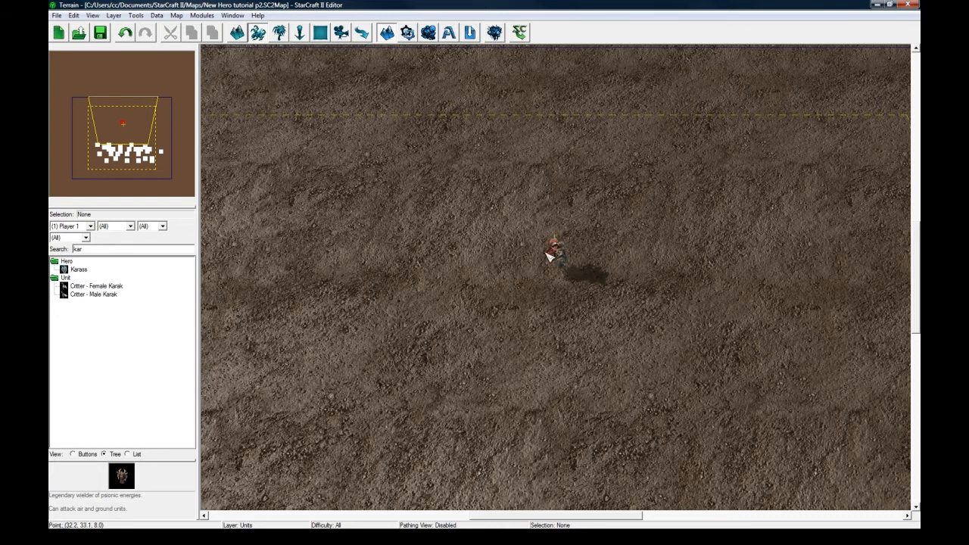
{"action": "middle_click_drag", "start_coordinate": [546, 237], "coordinate": [532, 282]}
{"action": "right_click_drag", "start_coordinate": [532, 283], "coordinate": [536, 311]}
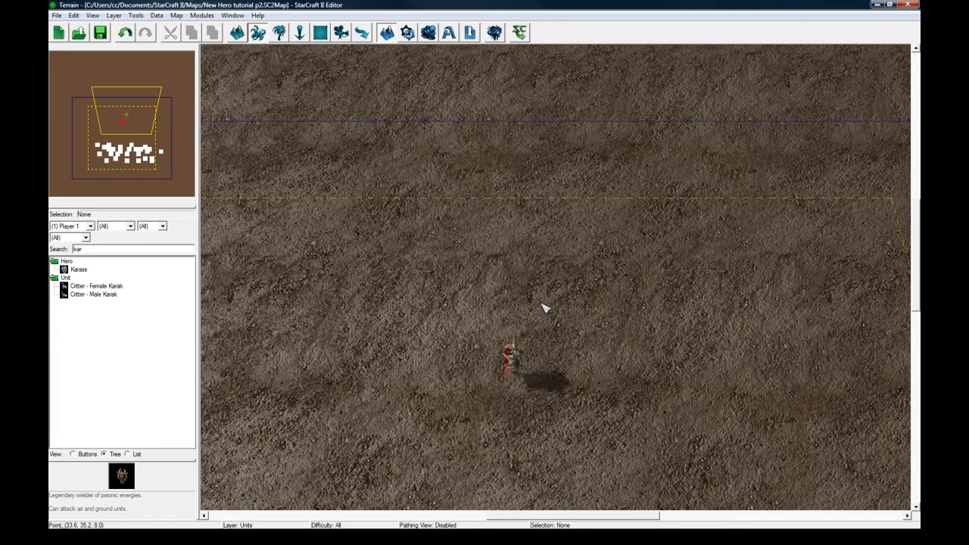
{"action": "middle_click_drag", "start_coordinate": [543, 308], "coordinate": [561, 267]}
Open the map's data module and show the Buttons data from all sources.
{"action": "left_click", "coordinate": [428, 31]}
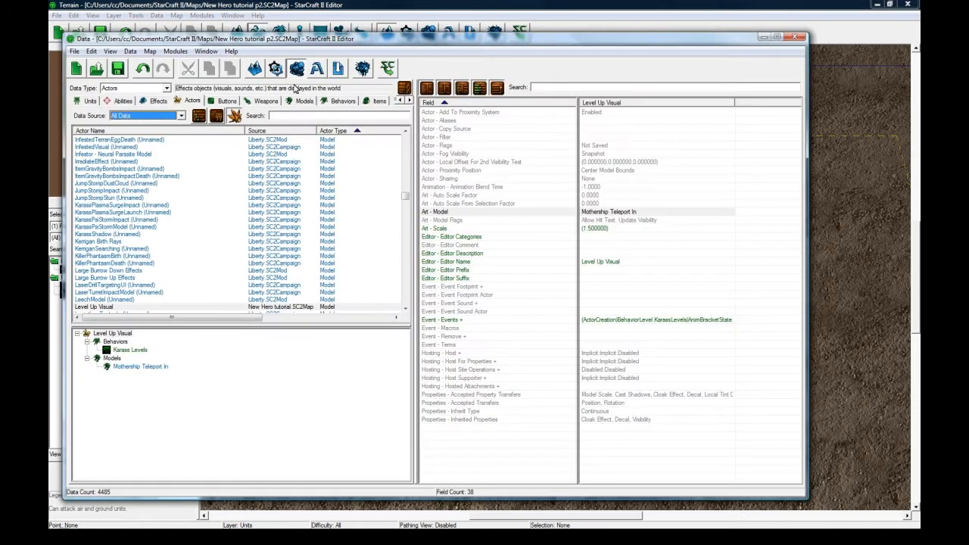
{"action": "left_click", "coordinate": [221, 102]}
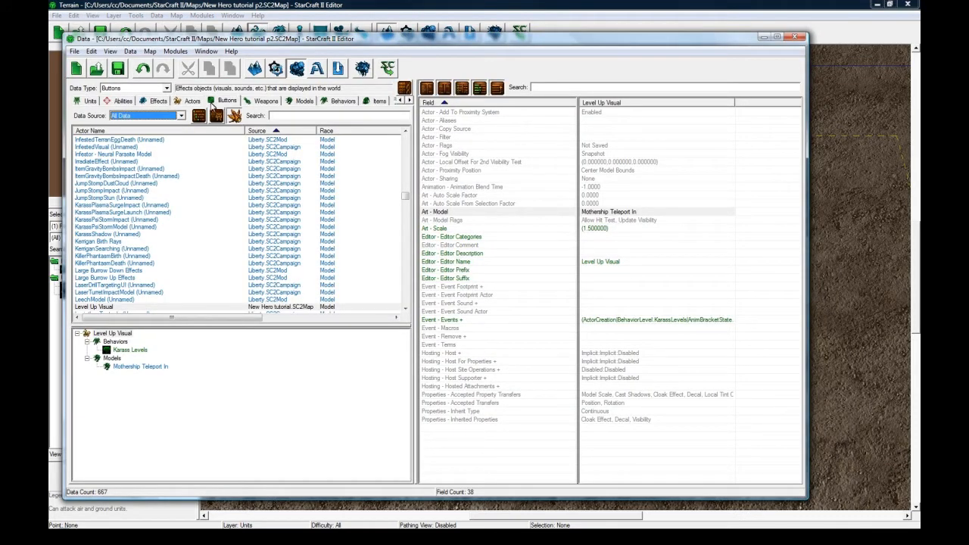
{"action": "left_click", "coordinate": [161, 118]}
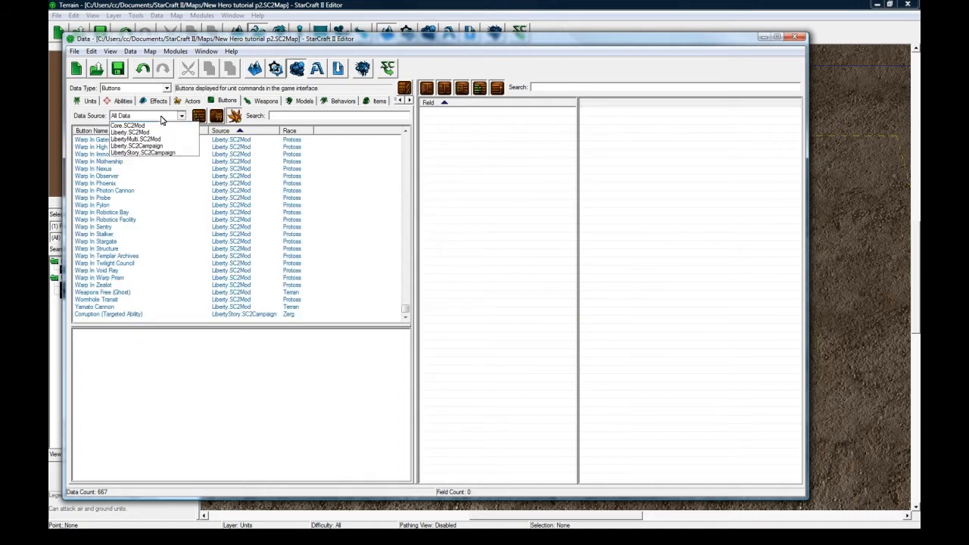
{"action": "left_click", "coordinate": [162, 119]}
{"action": "left_click", "coordinate": [155, 191]}
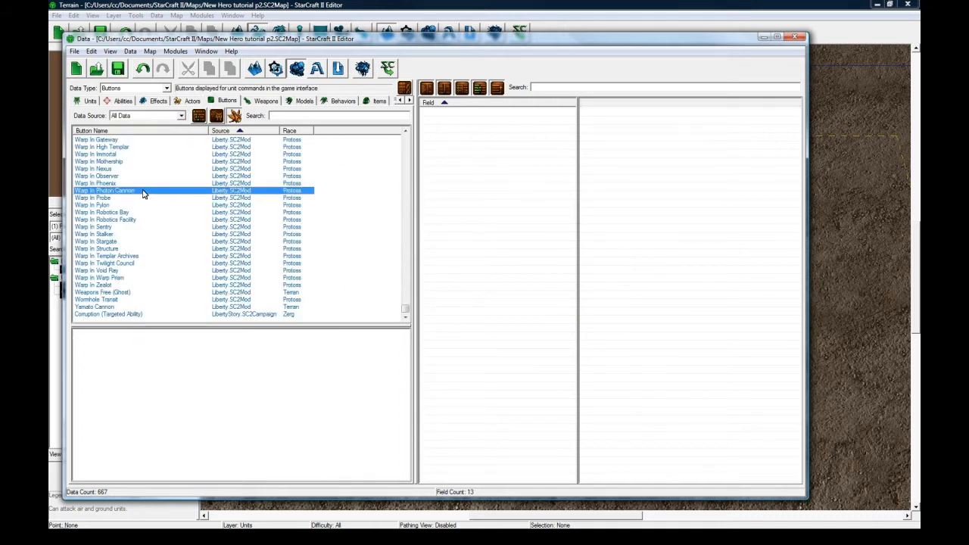
Add a new button object named Learn Abilities with the suggested ID LearnAbilities.
{"action": "right_click", "coordinate": [162, 190]}
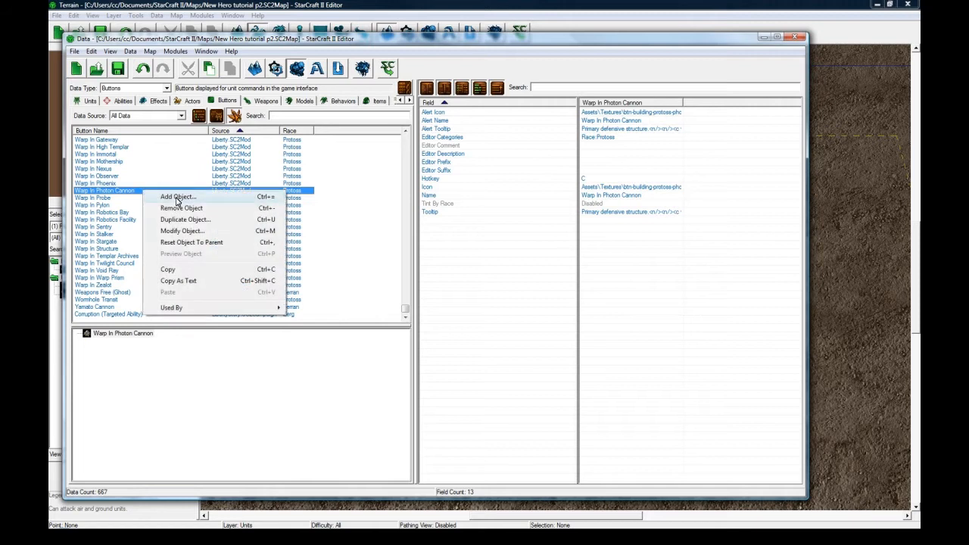
{"action": "left_click", "coordinate": [173, 198]}
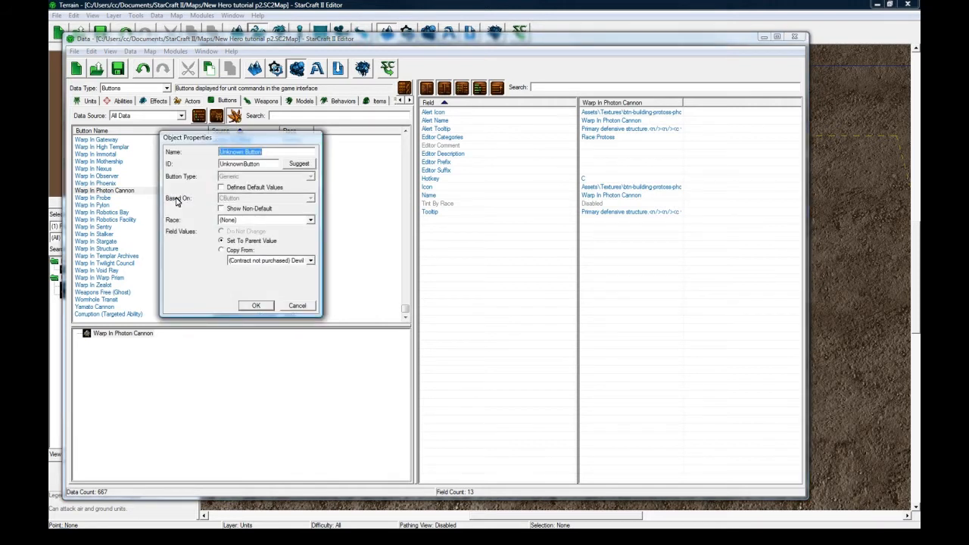
{"action": "type", "text": "Sp"}
{"action": "key", "text": "BackSpace"}
{"action": "key", "text": "BackSpace"}
{"action": "type", "text": "Learn Abilities"}
{"action": "left_click", "coordinate": [298, 163]}
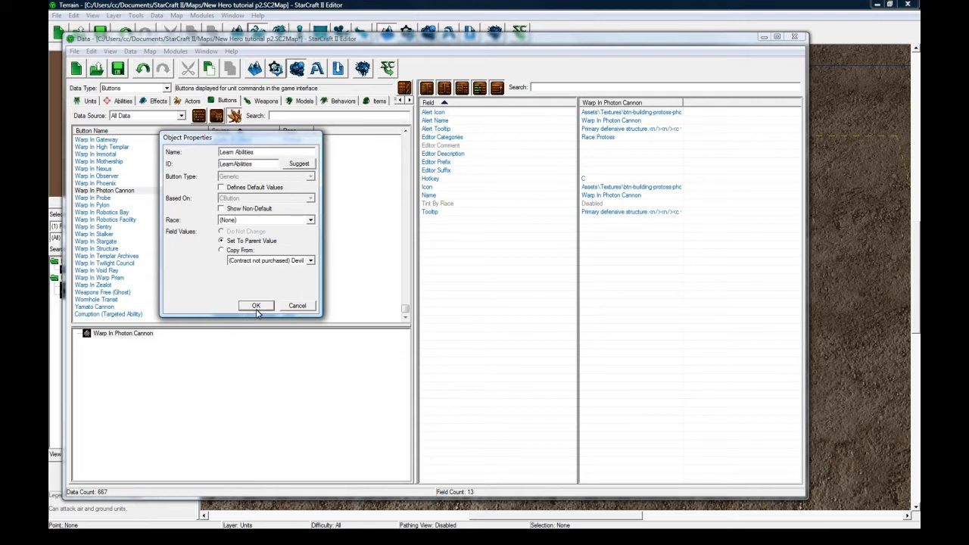
{"action": "left_click", "coordinate": [256, 306]}
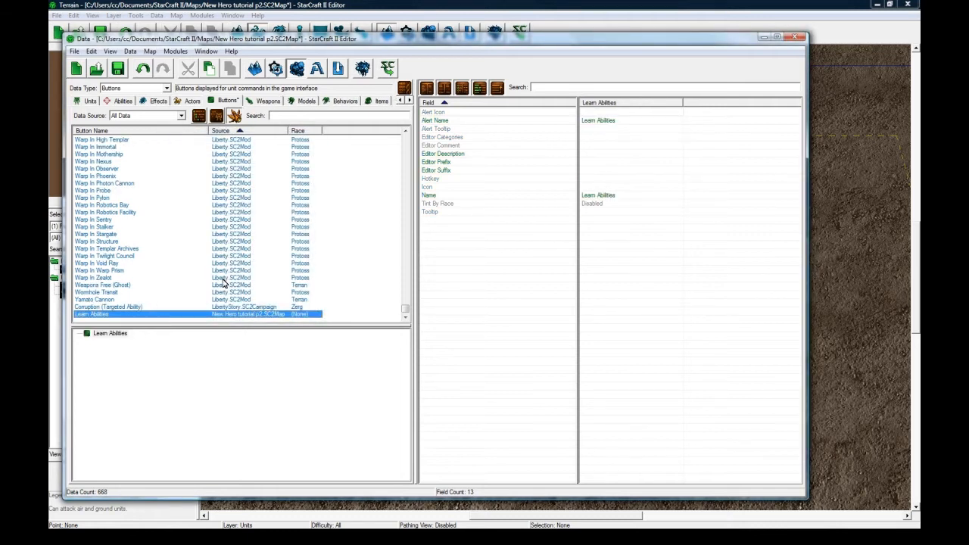
Set the Learn Abilities button's tooltip to "See the abilities available for this hero.".
{"action": "left_click", "coordinate": [591, 212]}
{"action": "double_click", "coordinate": [592, 212]}
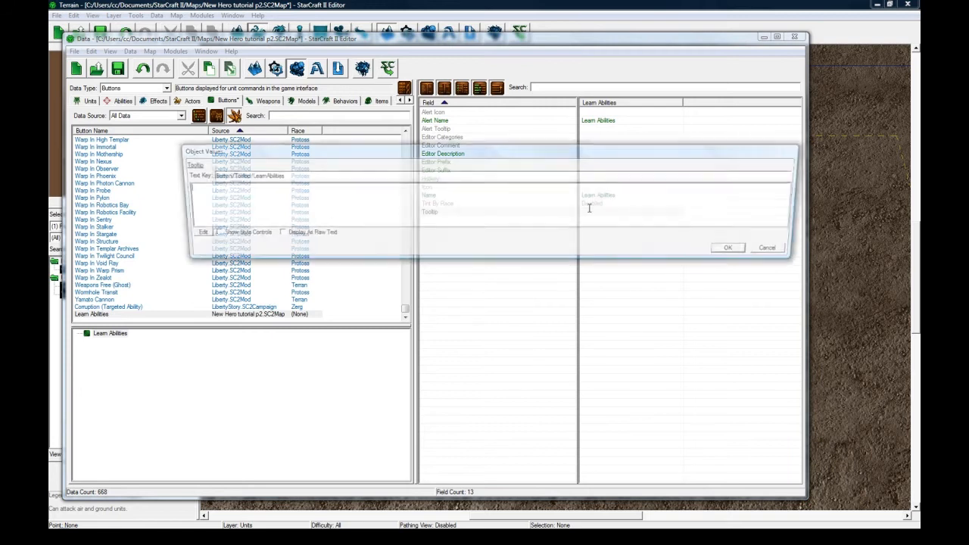
{"action": "type", "text": "See"}
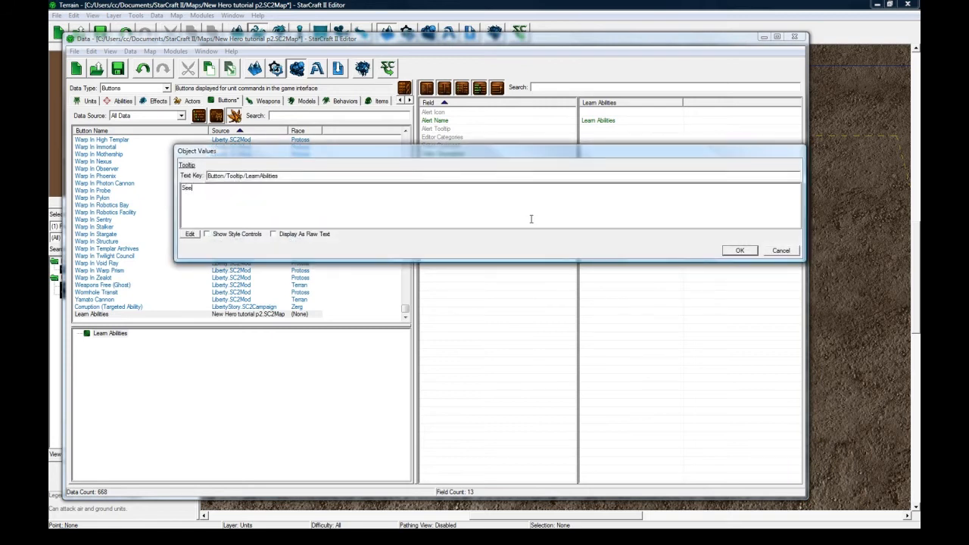
{"action": "type", "text": " the abilities y"}
{"action": "key", "text": "BackSpace"}
{"action": "key", "text": "BackSpace"}
{"action": "key", "text": "BackSpace"}
{"action": "key", "text": "BackSpace"}
{"action": "key", "text": "BackSpace"}
{"action": "type", "text": "es available for this hero."}
{"action": "left_click", "coordinate": [738, 250]}
Search the textures for heal and set the Learn Abilities button's icon to btn-ability-terran-heal.dds.
{"action": "double_click", "coordinate": [612, 188]}
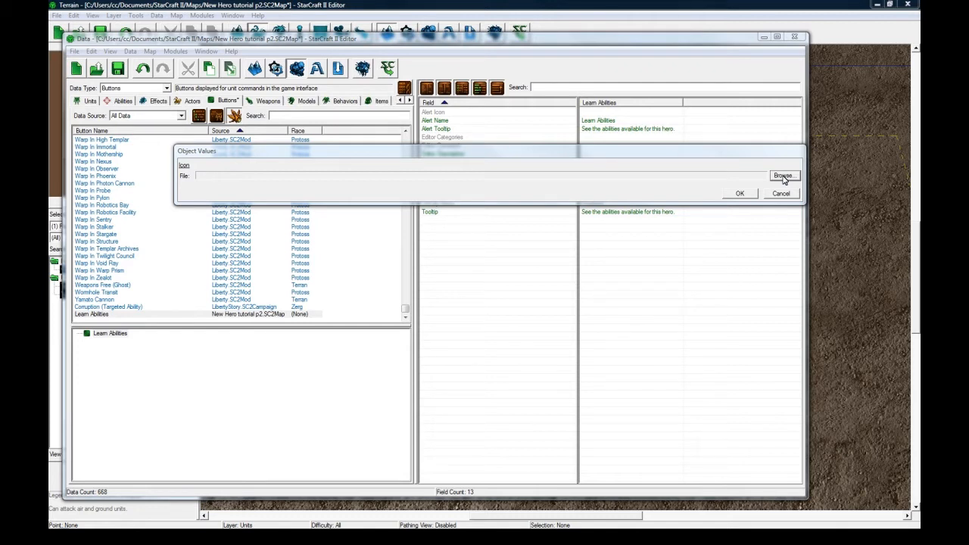
{"action": "left_click", "coordinate": [783, 175]}
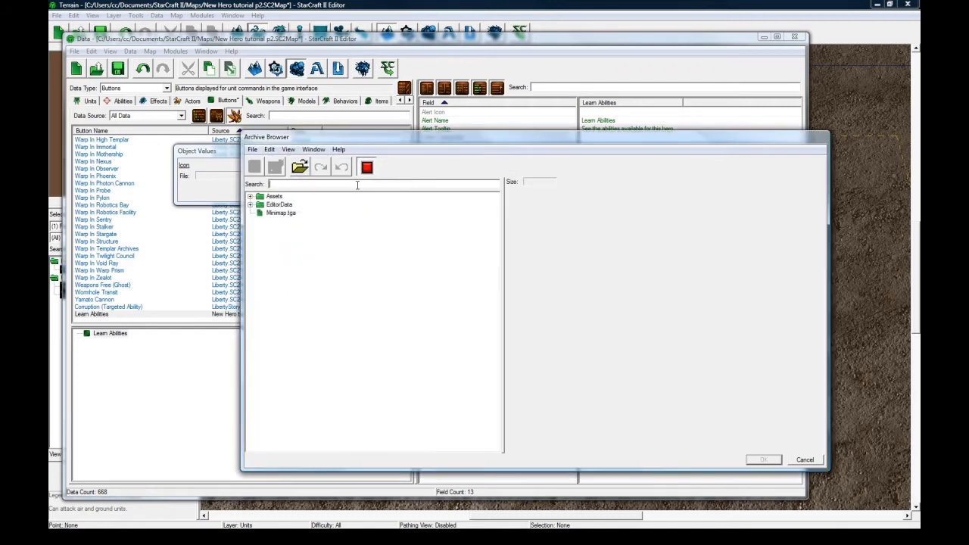
{"action": "type", "text": "heal"}
{"action": "left_click", "coordinate": [250, 196]}
{"action": "left_click", "coordinate": [260, 205]}
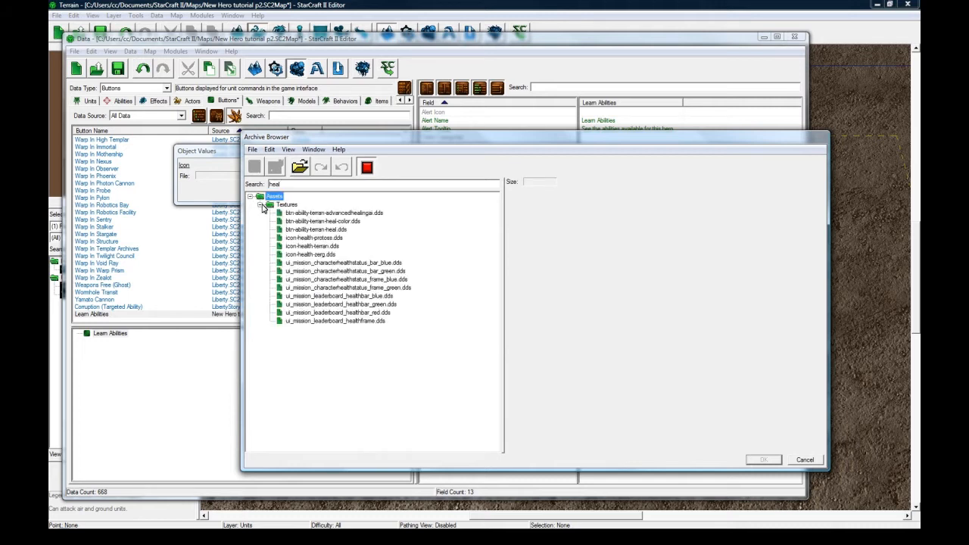
{"action": "left_click", "coordinate": [294, 215]}
{"action": "left_click", "coordinate": [306, 221]}
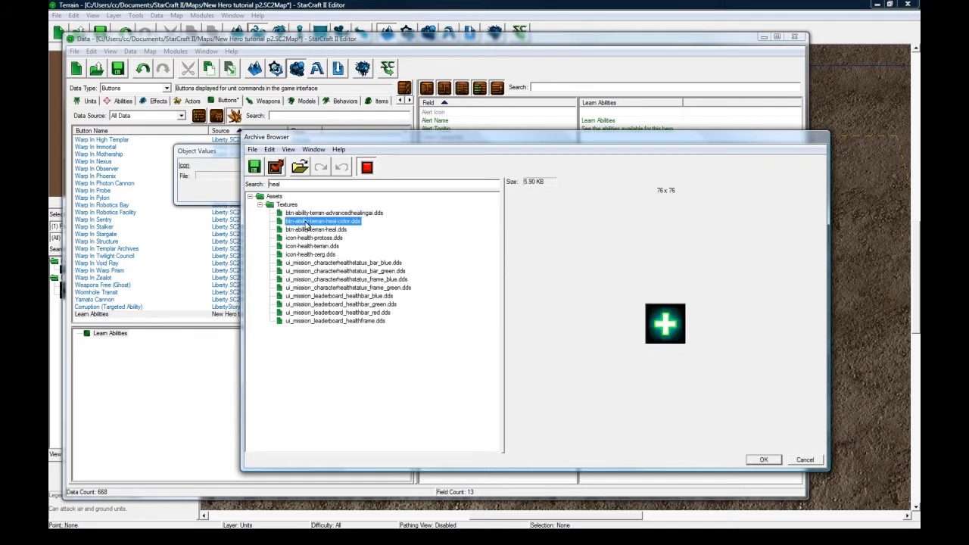
{"action": "left_click", "coordinate": [310, 230]}
{"action": "left_click", "coordinate": [764, 461]}
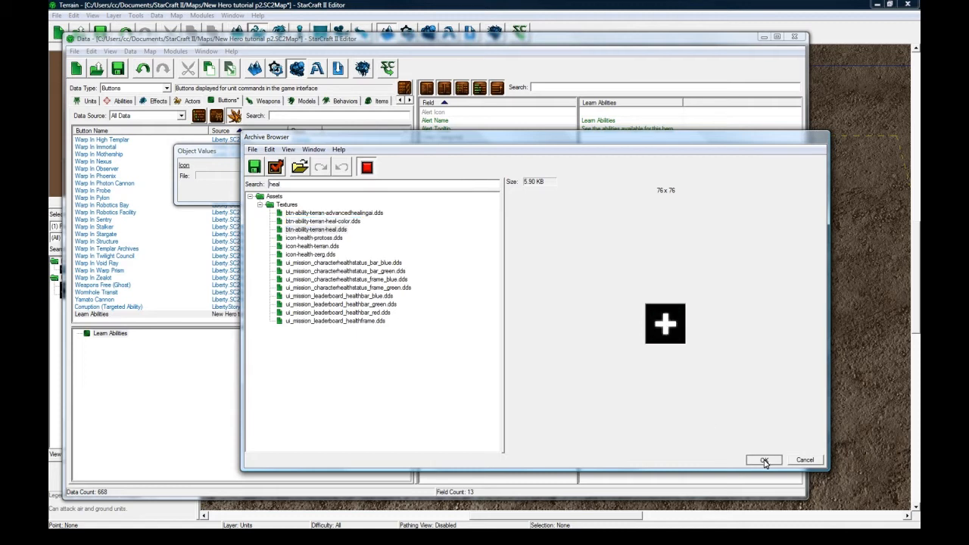
{"action": "left_click", "coordinate": [740, 193]}
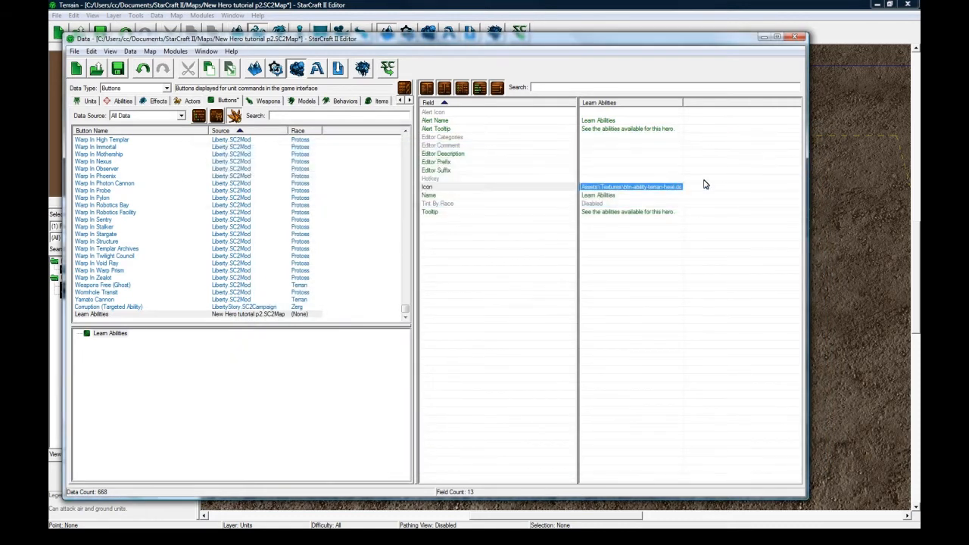
Set the Learn Abilities button's hotkey to L.
{"action": "left_click", "coordinate": [629, 181]}
{"action": "left_click", "coordinate": [630, 188]}
{"action": "left_click", "coordinate": [600, 180]}
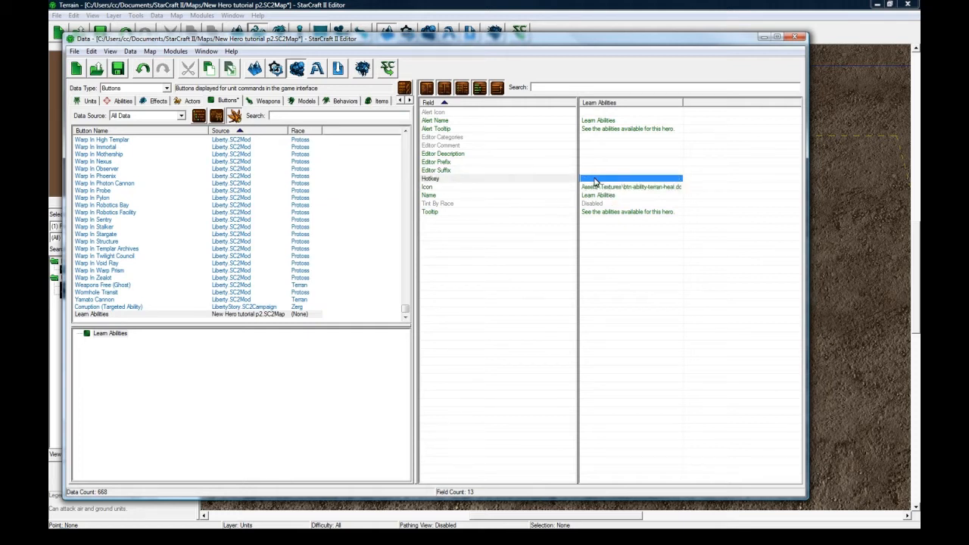
{"action": "double_click", "coordinate": [596, 182]}
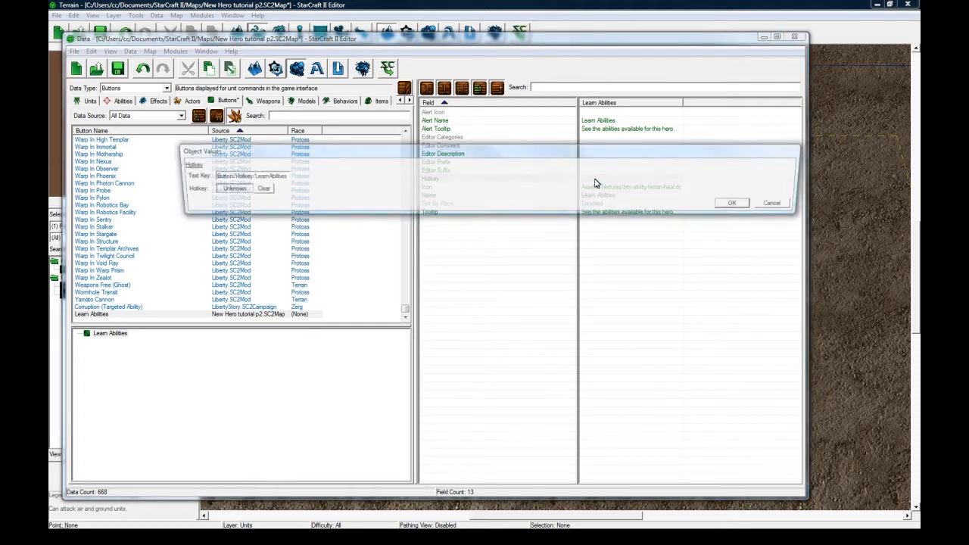
{"action": "left_click", "coordinate": [231, 189]}
{"action": "key", "text": "l"}
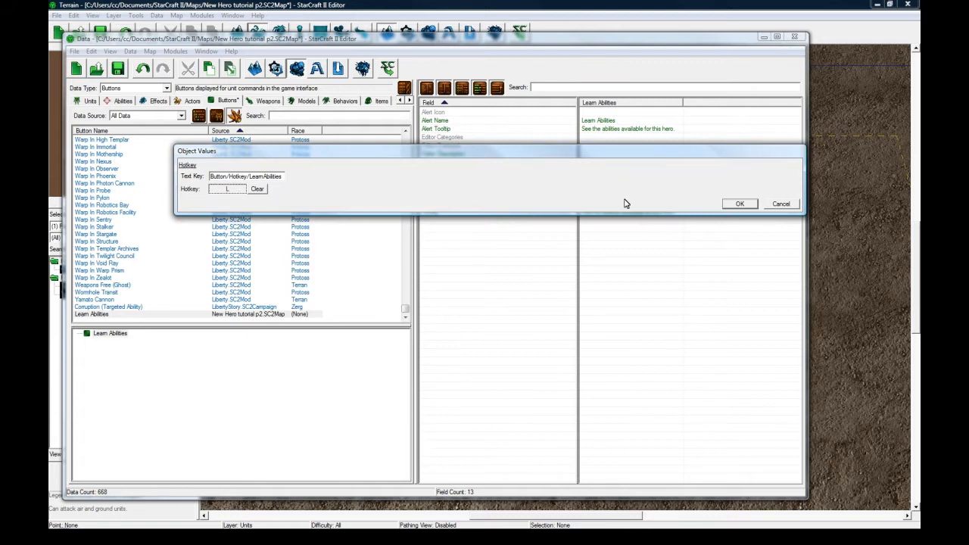
{"action": "left_click", "coordinate": [739, 203]}
{"action": "left_click", "coordinate": [656, 162]}
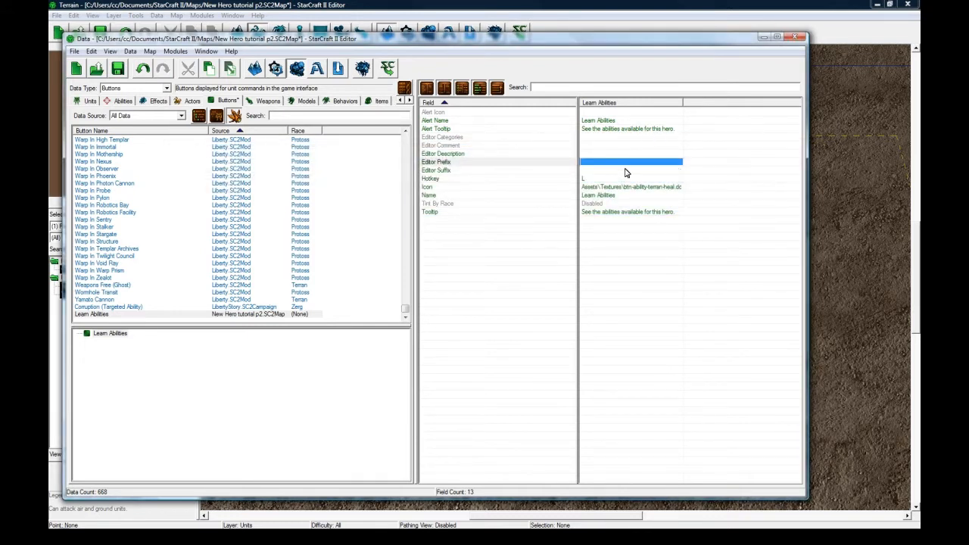
{"action": "left_click", "coordinate": [628, 170]}
{"action": "left_click", "coordinate": [606, 188]}
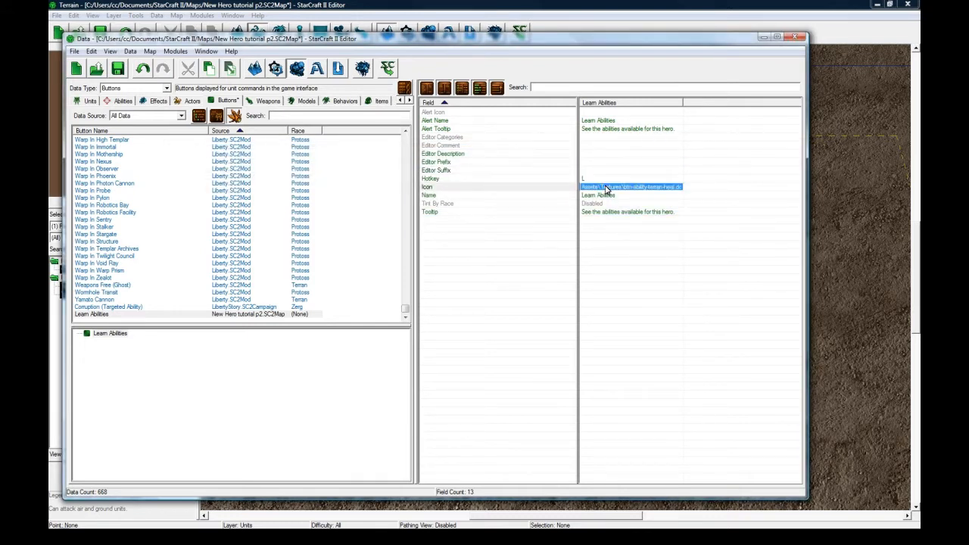
Make a copy of the Learn Abilities button in the button list.
{"action": "left_click", "coordinate": [115, 314]}
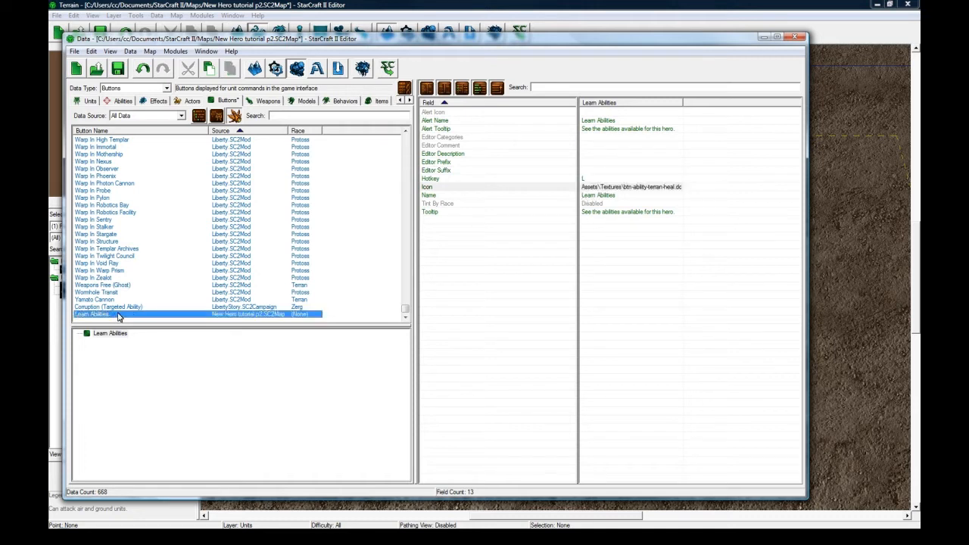
{"action": "right_click", "coordinate": [121, 314]}
{"action": "left_click", "coordinate": [110, 315]}
{"action": "key", "text": "ctrl+c"}
{"action": "key", "text": "ctrl+v"}
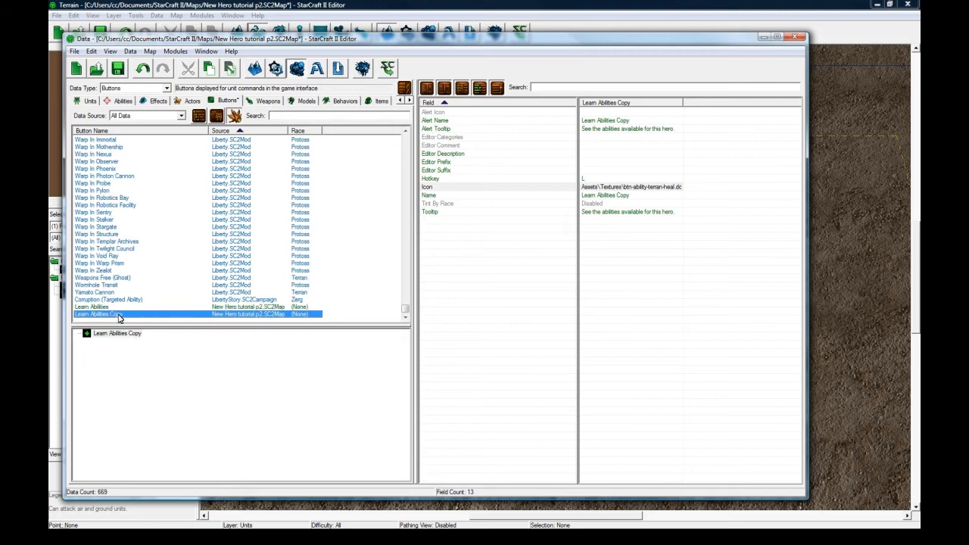
Rename the copied button as Learn Spirit Bolt and give it the suggested ID.
{"action": "double_click", "coordinate": [117, 314]}
{"action": "type", "text": "S"}
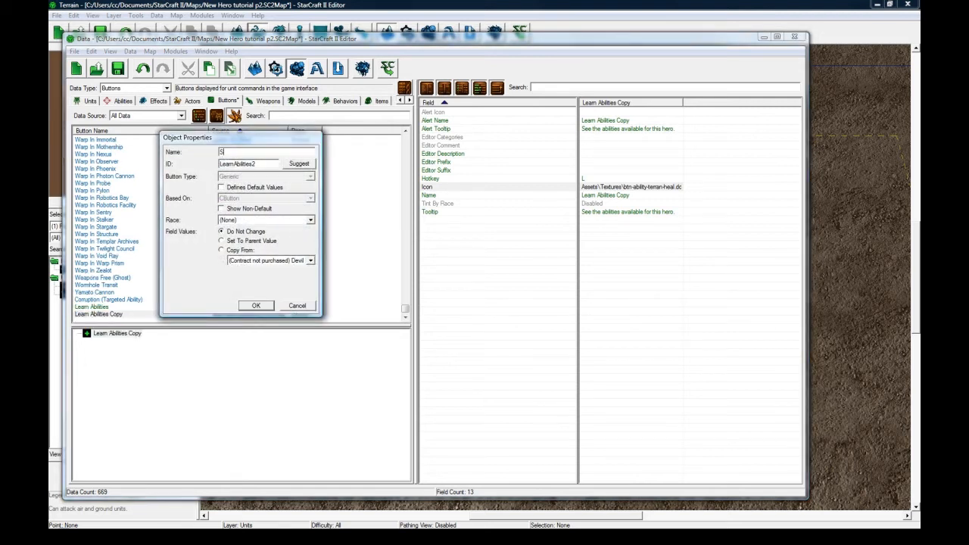
{"action": "type", "text": "piri"}
{"action": "key", "text": "BackSpace"}
{"action": "key", "text": "BackSpace"}
{"action": "key", "text": "BackSpace"}
{"action": "key", "text": "BackSpace"}
{"action": "key", "text": "BackSpace"}
{"action": "type", "text": "Learn Spirit Bolt"}
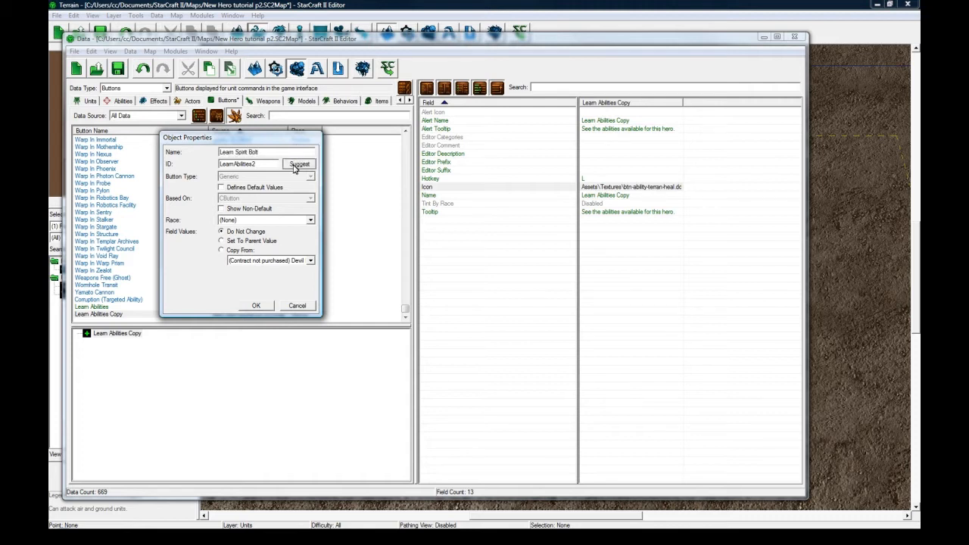
{"action": "left_click", "coordinate": [295, 167]}
{"action": "left_click", "coordinate": [256, 306]}
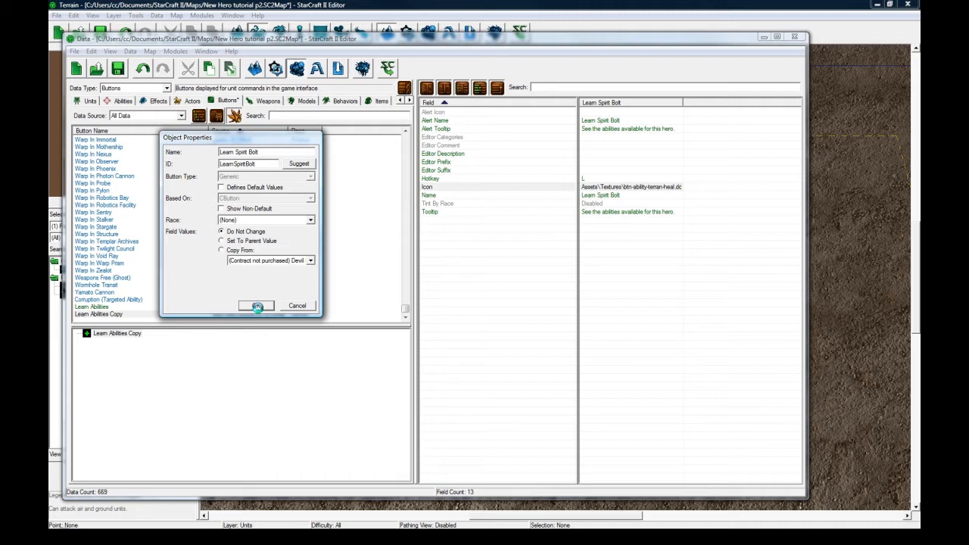
Set the Learn Spirit Bolt button's hotkey to E.
{"action": "double_click", "coordinate": [597, 180]}
{"action": "left_click", "coordinate": [222, 191]}
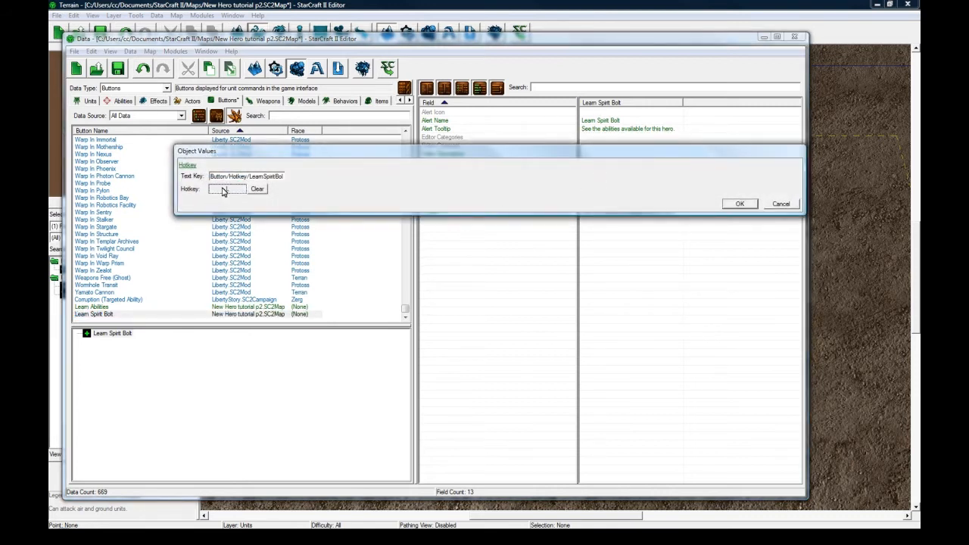
{"action": "key", "text": "e"}
{"action": "left_click", "coordinate": [725, 204]}
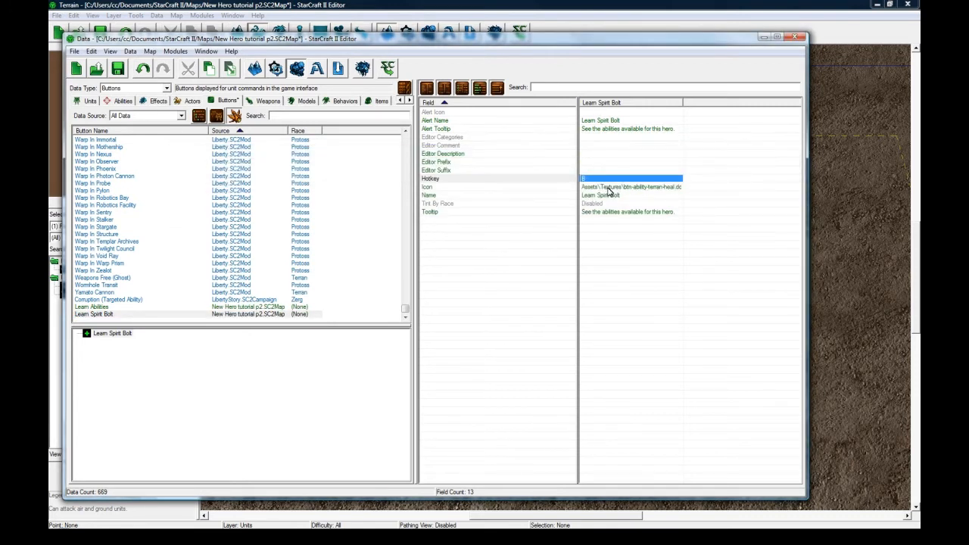
Set the Learn Spirit Bolt button's icon to btn-ability-terran-bombardmentstrike.dds from the archive textures.
{"action": "double_click", "coordinate": [608, 187]}
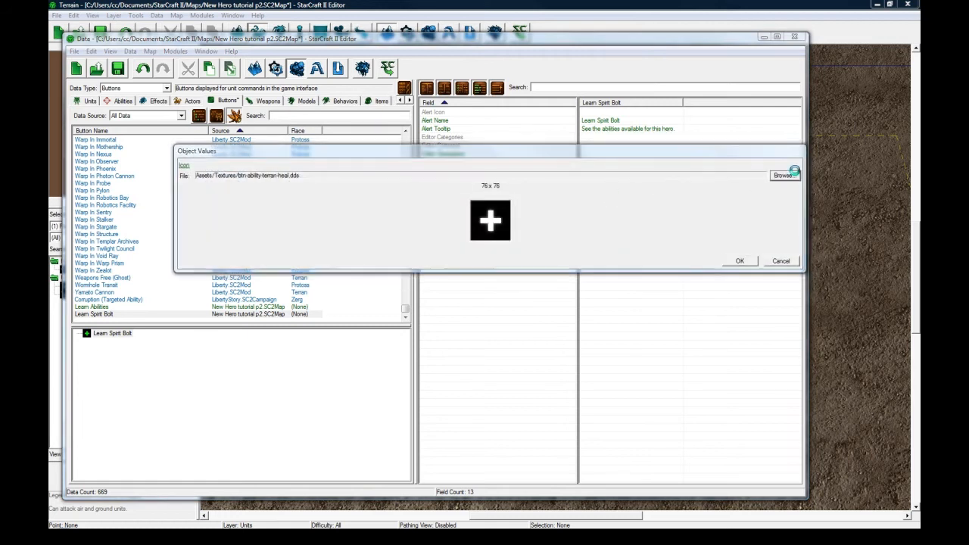
{"action": "left_click", "coordinate": [783, 175]}
{"action": "left_click", "coordinate": [356, 230]}
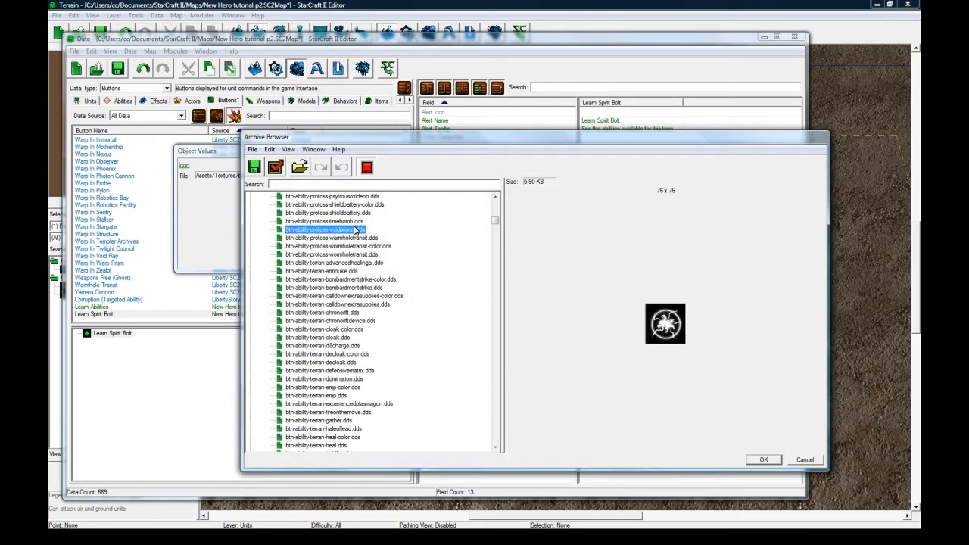
{"action": "key", "text": "Up"}
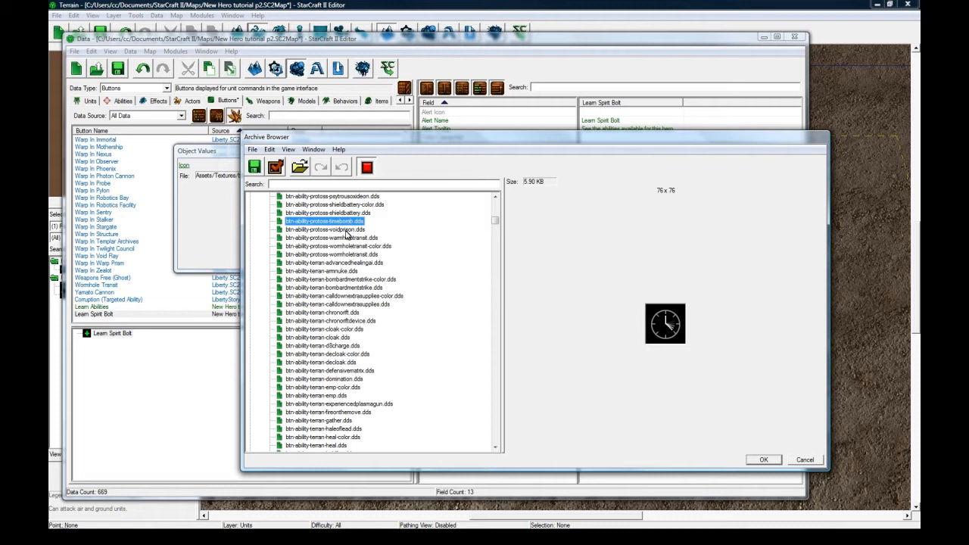
{"action": "key", "text": "Up"}
{"action": "key", "text": "Up"}
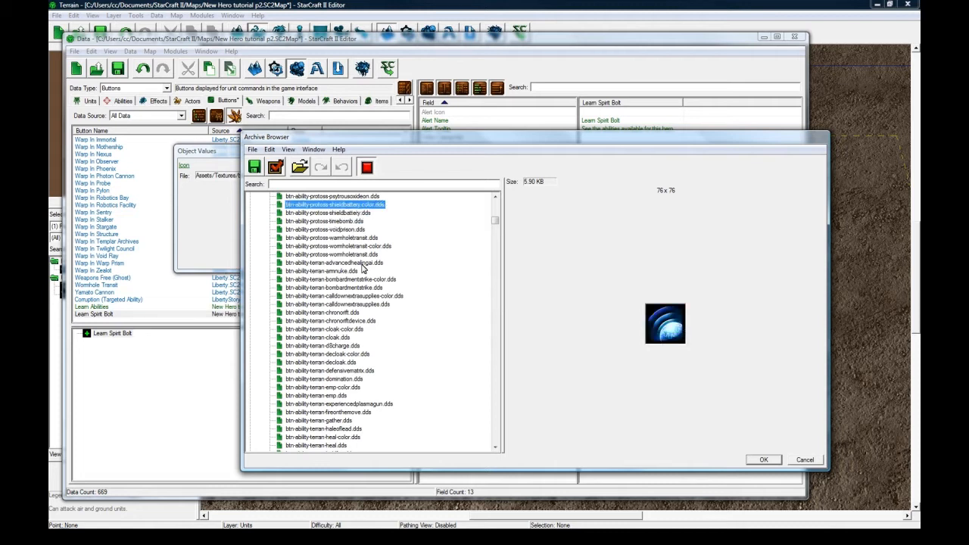
{"action": "left_click", "coordinate": [358, 271]}
{"action": "left_click", "coordinate": [359, 279]}
{"action": "left_click", "coordinate": [359, 287]}
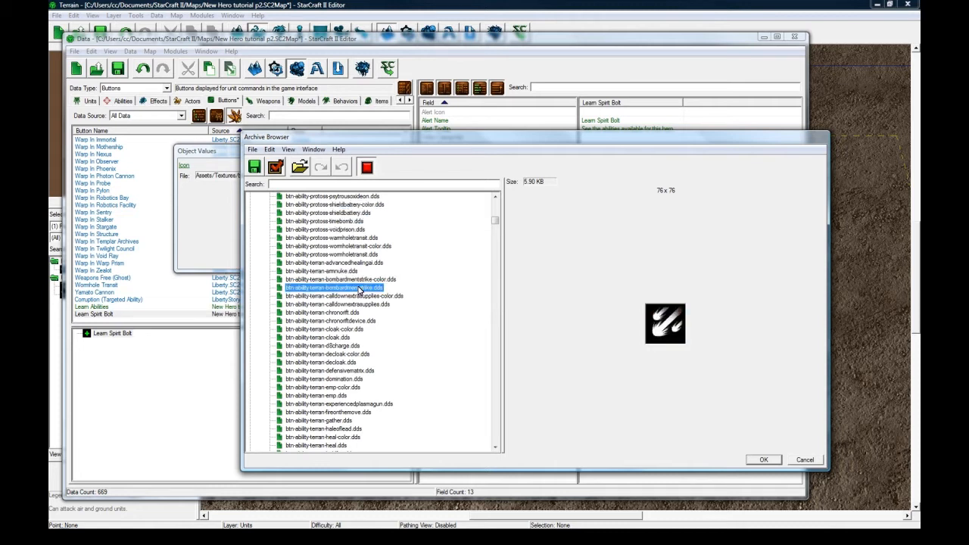
{"action": "left_click", "coordinate": [766, 461]}
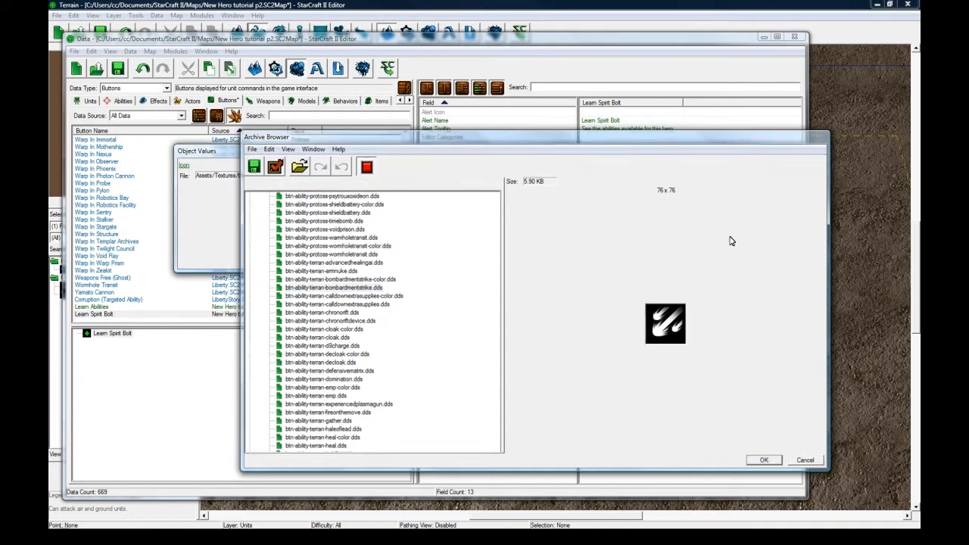
{"action": "left_click", "coordinate": [738, 261]}
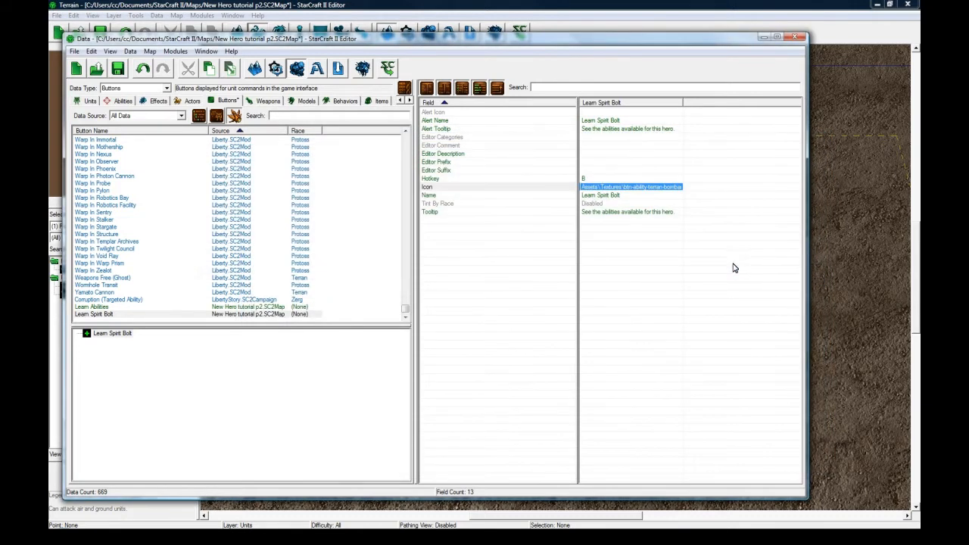
Replace the Learn Spirit Bolt tooltip with "Sends a wave of spirit energy that deals damage to the target unit.".
{"action": "left_click", "coordinate": [608, 212]}
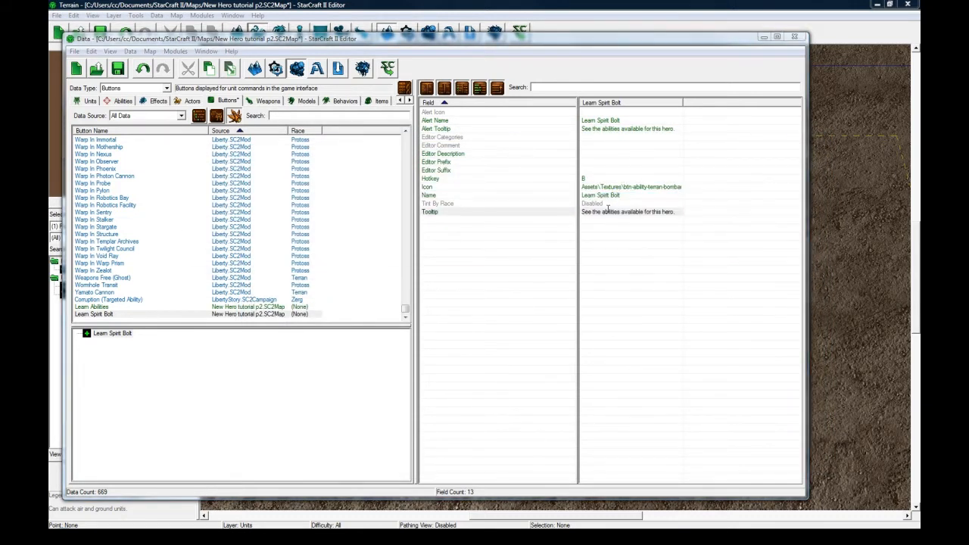
{"action": "double_click", "coordinate": [608, 211]}
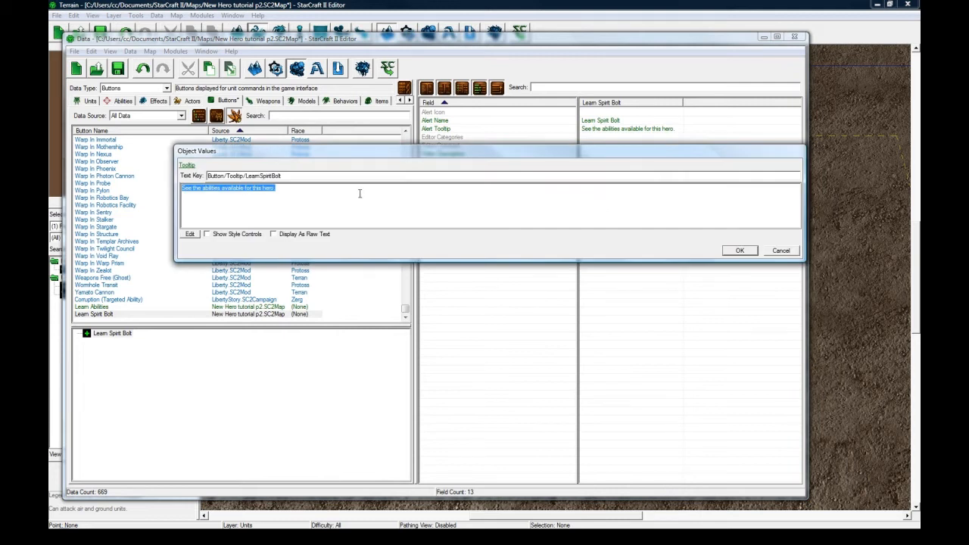
{"action": "type", "text": "Sends a wave of spirit"}
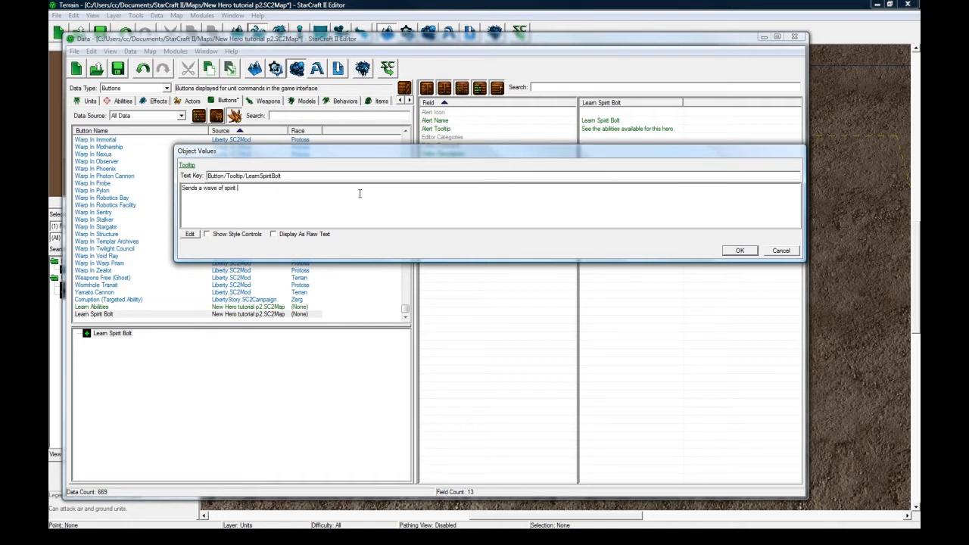
{"action": "type", "text": " energy that deals damage to the target unit."}
Insert "enemy" before "unit" and "spell" before "damage" in the Learn Spirit Bolt tooltip and accept the text.
{"action": "left_click", "coordinate": [333, 193]}
{"action": "type", "text": "enemy unit."}
{"action": "left_click", "coordinate": [281, 189]}
{"action": "type", "text": "spell"}
{"action": "left_click_drag", "start_coordinate": [312, 189], "coordinate": [261, 201]}
{"action": "left_click", "coordinate": [303, 194]}
{"action": "mouse_move", "coordinate": [294, 196]}
{"action": "left_mouse_down"}
{"action": "mouse_move", "coordinate": [278, 195]}
{"action": "mouse_move", "coordinate": [315, 196]}
{"action": "mouse_move", "coordinate": [269, 198]}
{"action": "mouse_move", "coordinate": [302, 191]}
{"action": "left_mouse_up"}
{"action": "left_click", "coordinate": [302, 191]}
{"action": "key", "text": "ctrl+z"}
{"action": "left_click", "coordinate": [310, 192]}
{"action": "left_click", "coordinate": [731, 253]}
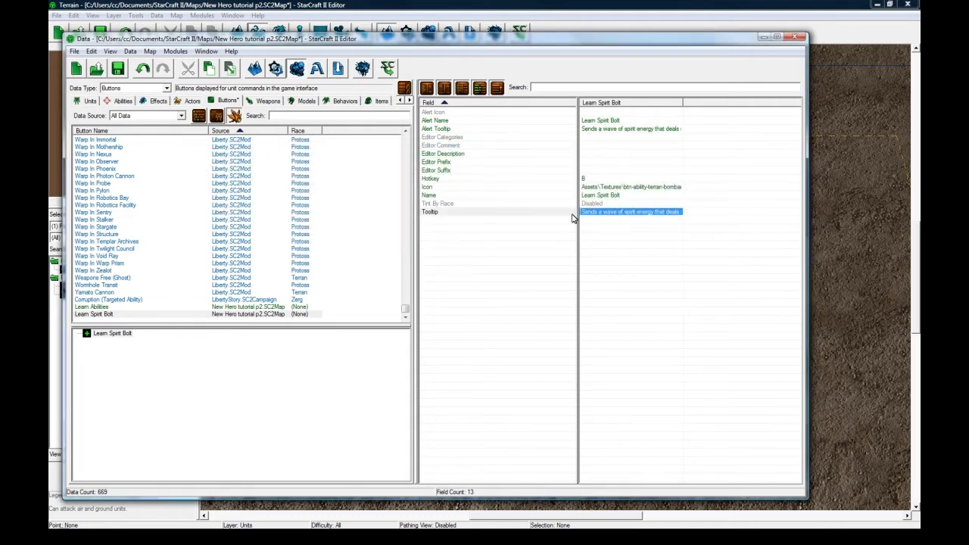
Add a separate closing line to the Learn Spirit Bolt tooltip: "Each learned level increases spell damage.".
{"action": "left_click", "coordinate": [106, 314]}
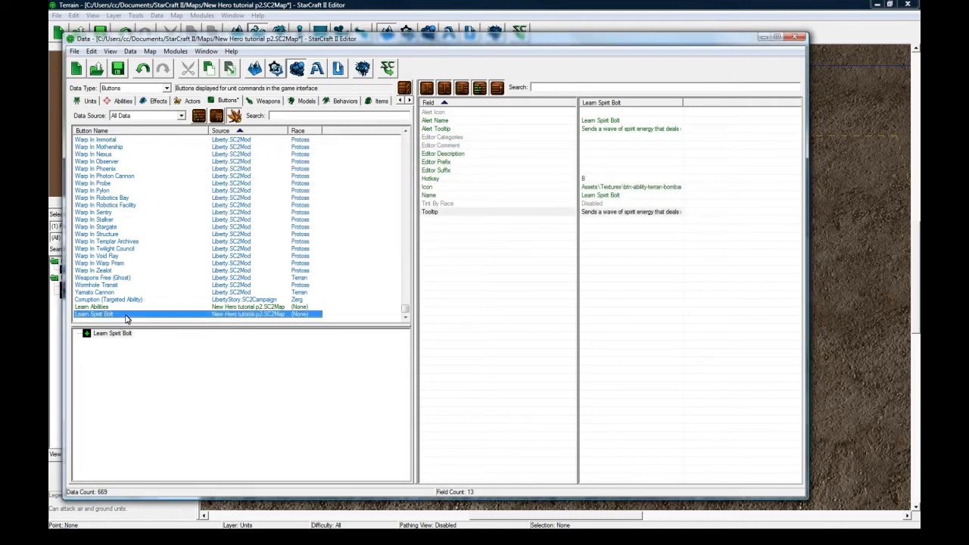
{"action": "left_click", "coordinate": [630, 212]}
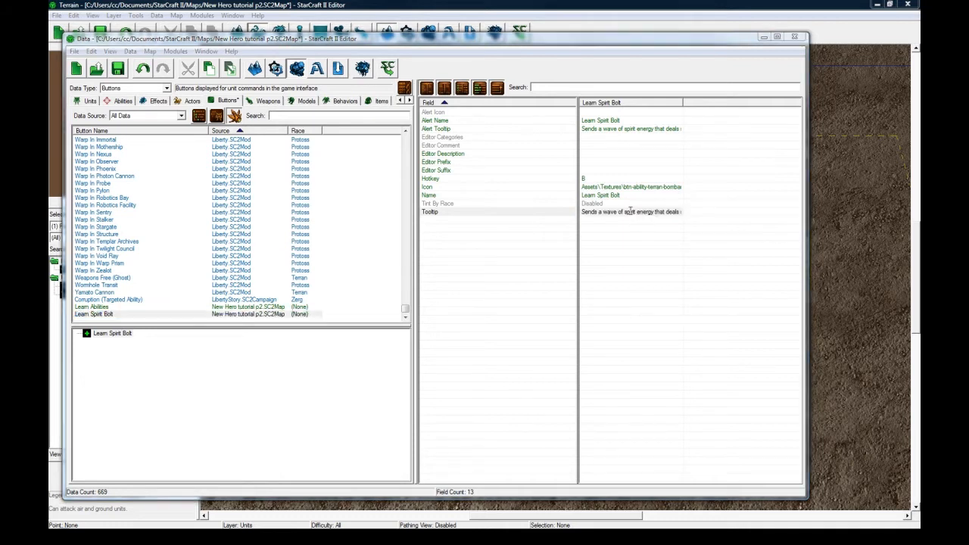
{"action": "double_click", "coordinate": [630, 212]}
{"action": "left_click", "coordinate": [436, 206]}
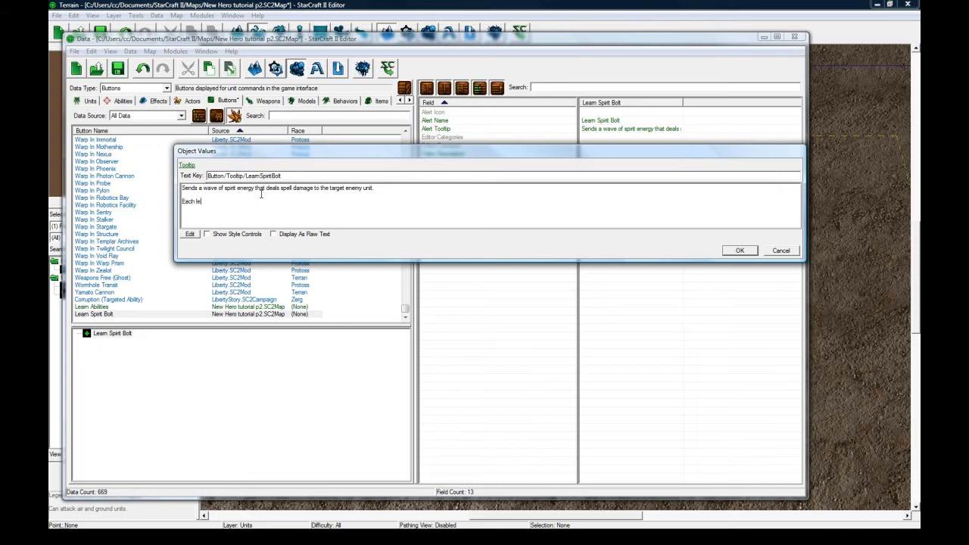
{"action": "type", "text": "el increases spell damage/"}
{"action": "left_click", "coordinate": [739, 250]}
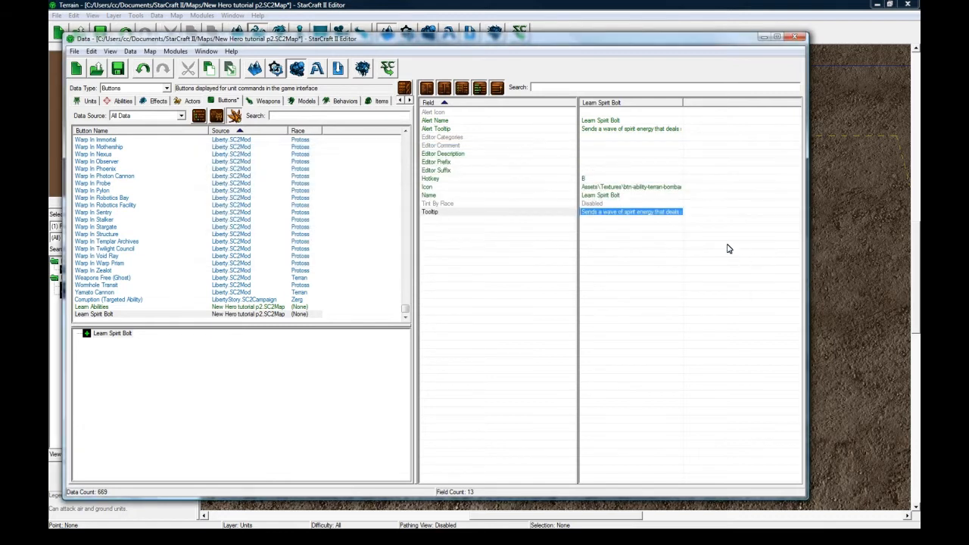
Duplicate the Learn Spirit Bolt button and rename the copy as Learn Energy Defense with the suggested ID.
{"action": "left_click", "coordinate": [125, 314]}
{"action": "key", "text": "ctrl+d"}
{"action": "double_click", "coordinate": [124, 320]}
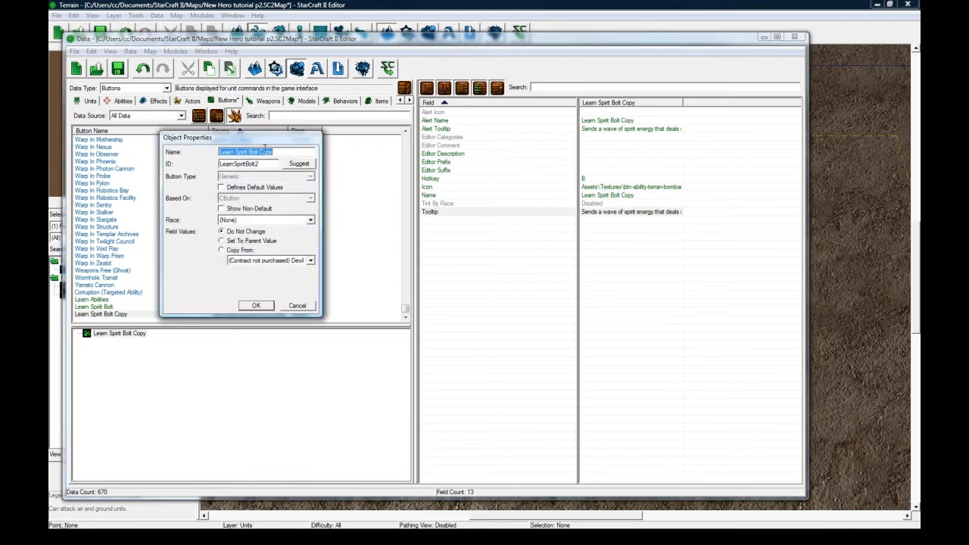
{"action": "type", "text": "Learn Energy Defense"}
{"action": "left_click", "coordinate": [290, 164]}
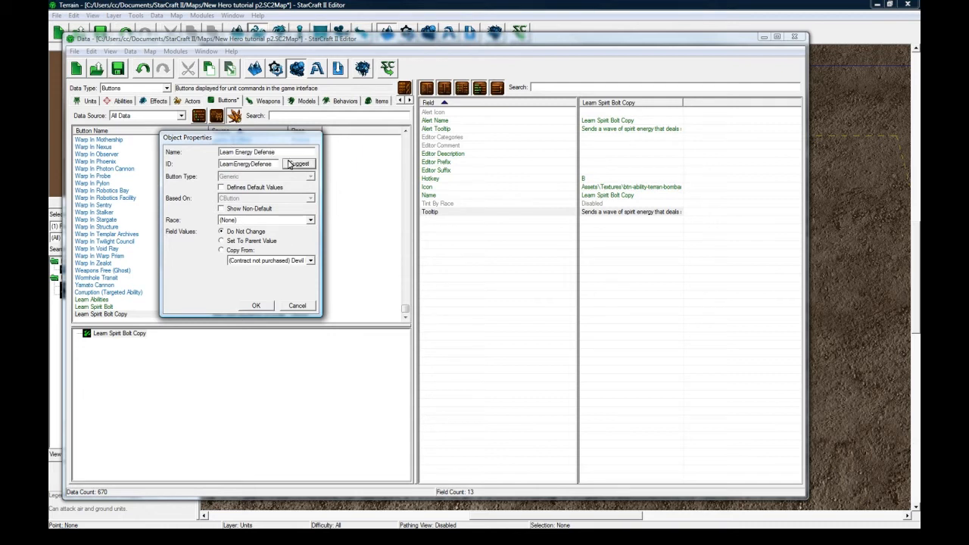
{"action": "left_click", "coordinate": [256, 306]}
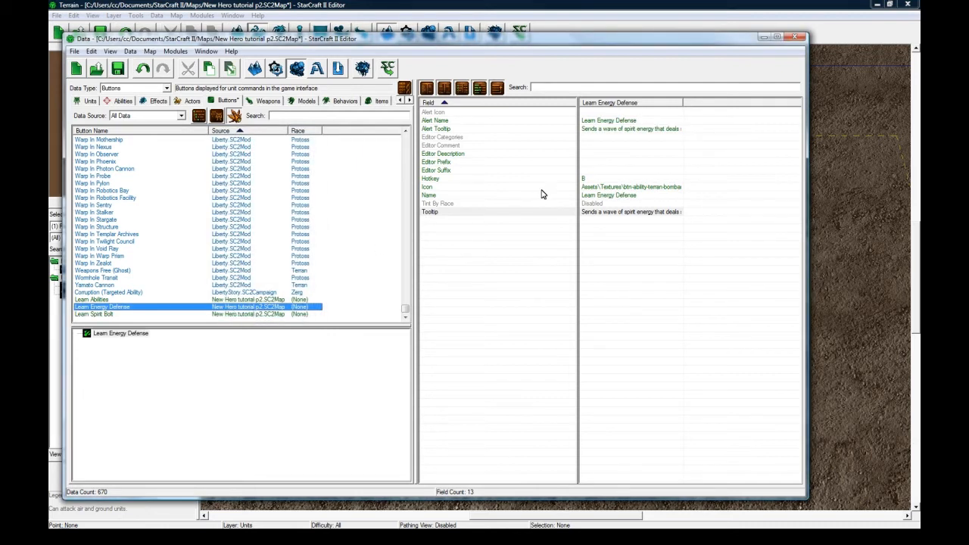
Set the Learn Energy Defense button's hotkey to E.
{"action": "double_click", "coordinate": [581, 180]}
{"action": "key", "text": "e"}
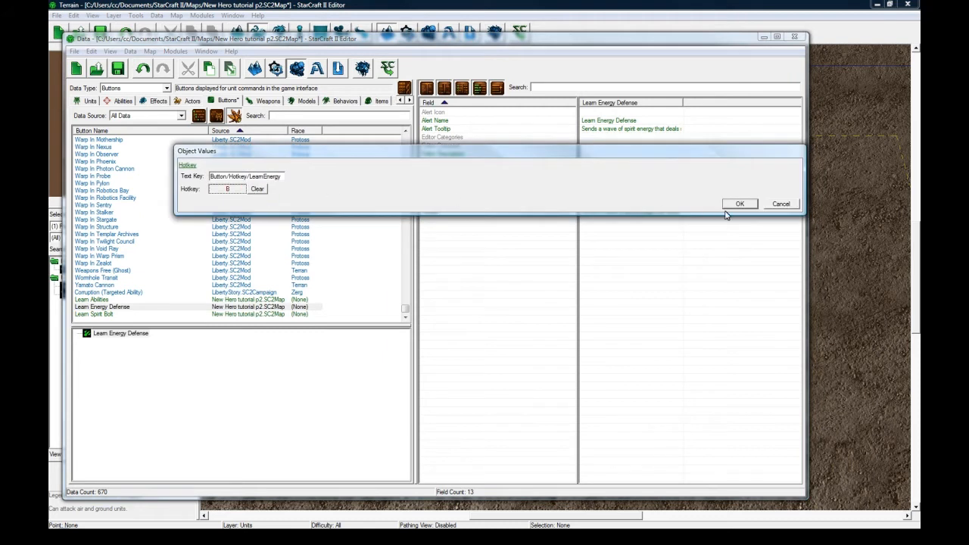
{"action": "left_click", "coordinate": [740, 203]}
Set the Learn Energy Defense button's icon to btn-ability-protoss-phaseshift.dds.
{"action": "double_click", "coordinate": [632, 187]}
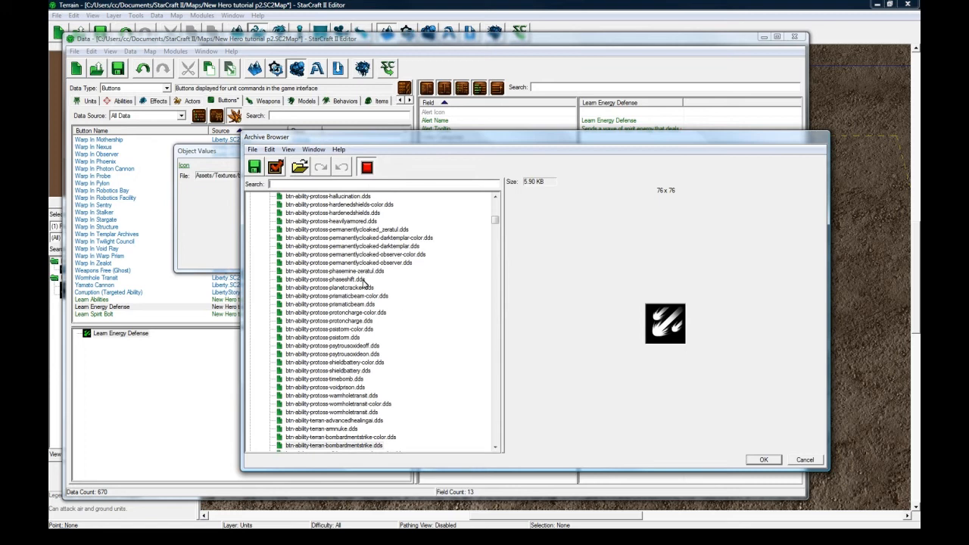
{"action": "left_click", "coordinate": [362, 279]}
{"action": "left_click", "coordinate": [758, 460]}
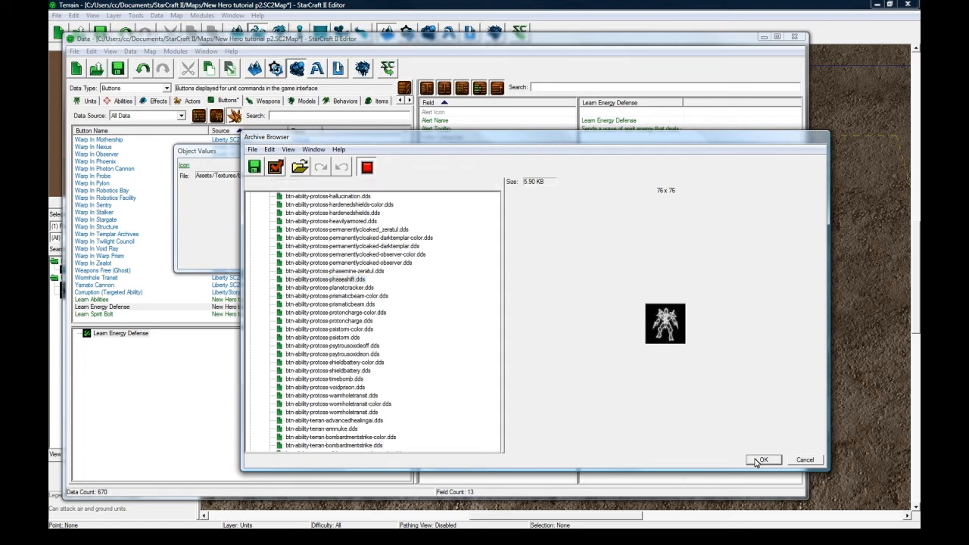
{"action": "left_click", "coordinate": [739, 260]}
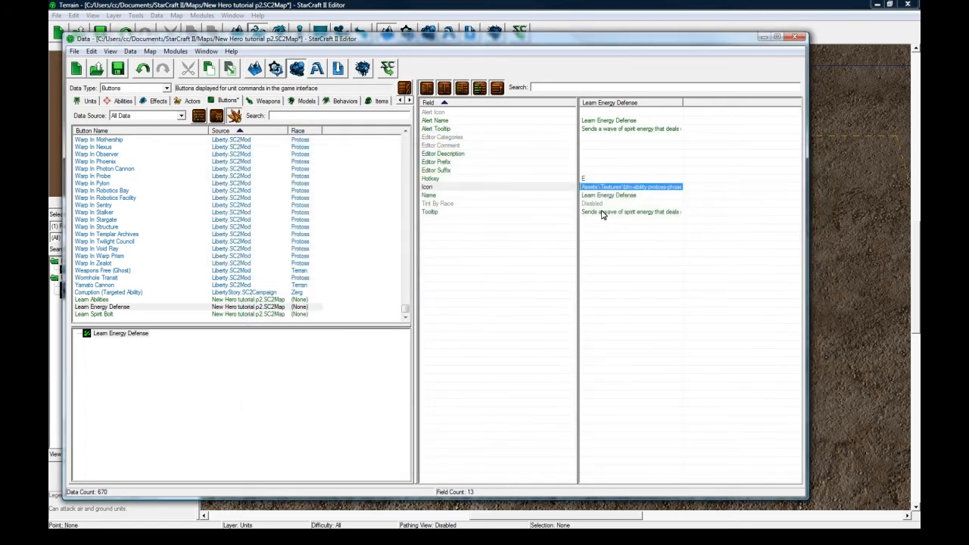
Replace the first line of the Learn Energy Defense tooltip with "When active, the hero gains health upon being attacked".
{"action": "left_click", "coordinate": [602, 214]}
{"action": "double_click", "coordinate": [602, 214]}
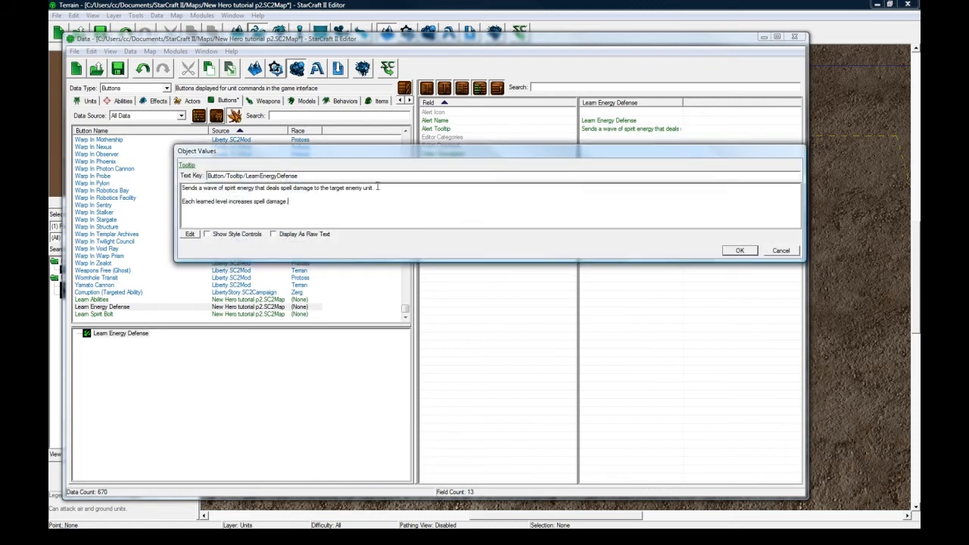
{"action": "left_click_drag", "start_coordinate": [377, 187], "coordinate": [218, 176]}
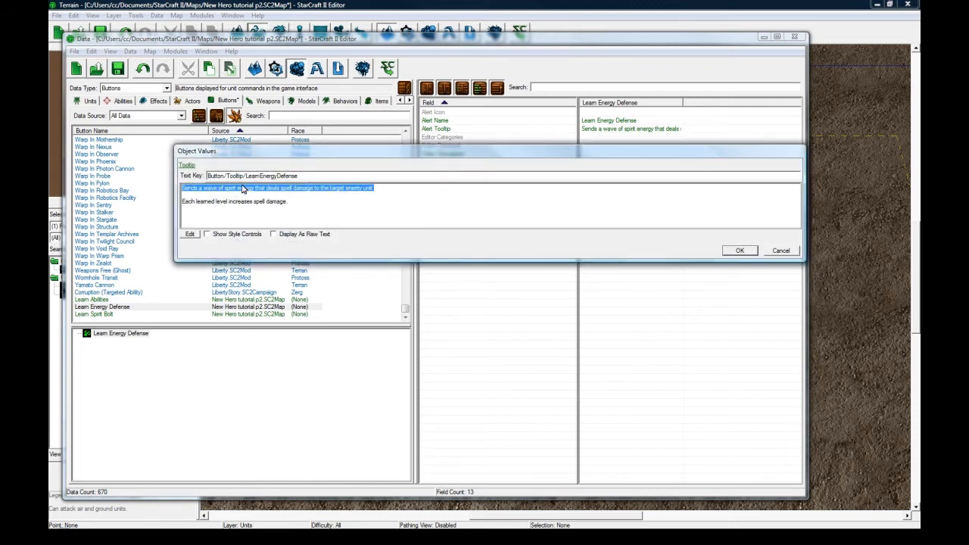
{"action": "type", "text": "The"}
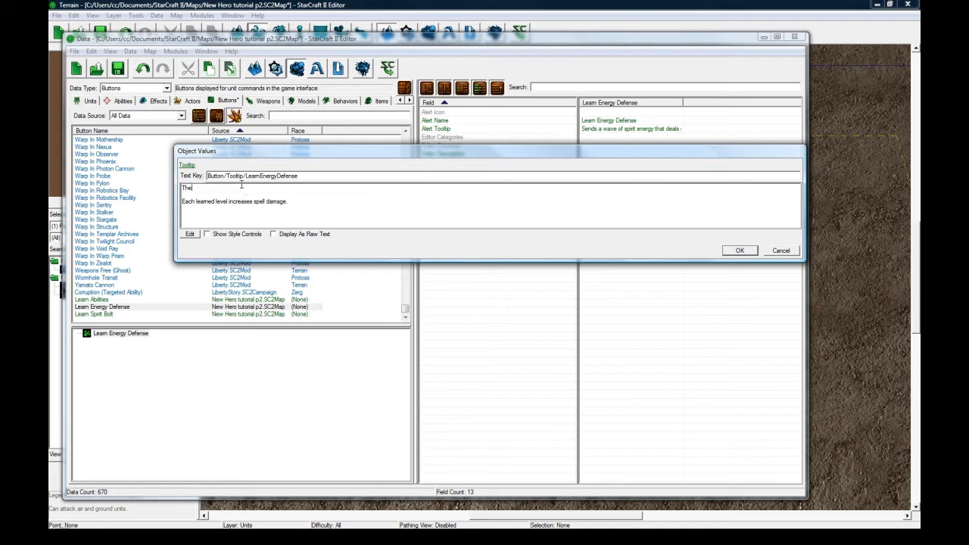
{"action": "type", "text": " hero gains health when attacke"}
{"action": "left_click_drag", "start_coordinate": [180, 189], "coordinate": [182, 187]}
{"action": "type", "text": "When active,"}
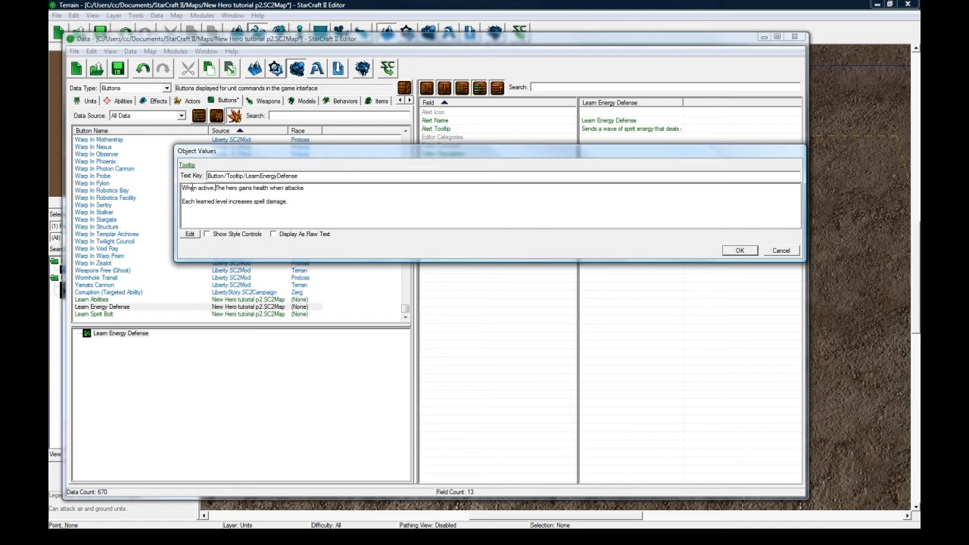
{"action": "key", "text": "Delete"}
{"action": "type", "text": "t"}
{"action": "left_click_drag", "start_coordinate": [306, 187], "coordinate": [270, 187]}
{"action": "type", "text": "upon being attacked. Costs"}
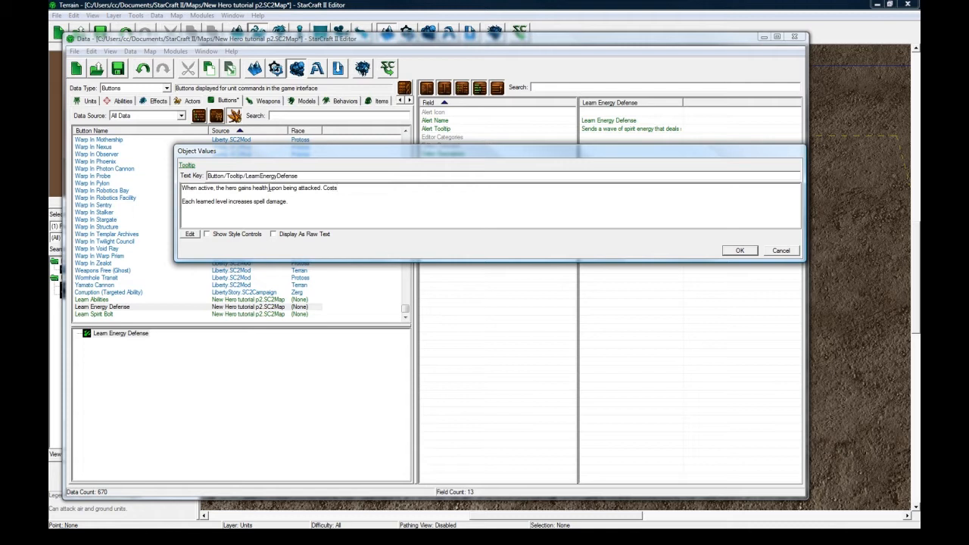
Append the sentence "Costs a small amount of energy when attacked." to the tooltip's first line.
{"action": "type", "text": "a small amount of energy when"}
{"action": "key", "text": "BackSpace"}
{"action": "key", "text": "BackSpace"}
{"action": "key", "text": "BackSpace"}
{"action": "key", "text": "BackSpace"}
{"action": "key", "text": "BackSpace"}
{"action": "type", "text": "y when attacked."}
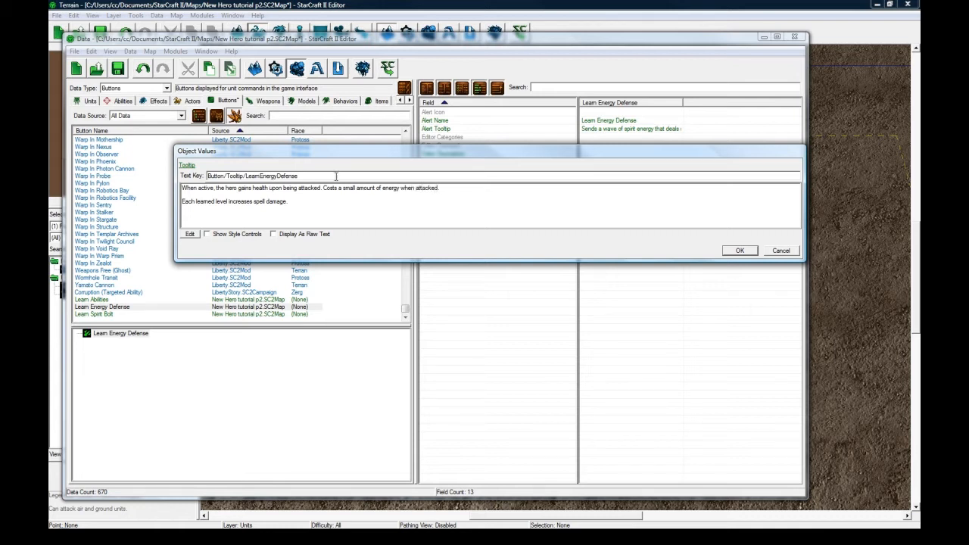
Replace "spell damage" with "health gained" in the tooltip's learned-level line and accept the text.
{"action": "left_click_drag", "start_coordinate": [326, 217], "coordinate": [254, 216]}
{"action": "type", "text": "health gaine"}
{"action": "left_click", "coordinate": [732, 253]}
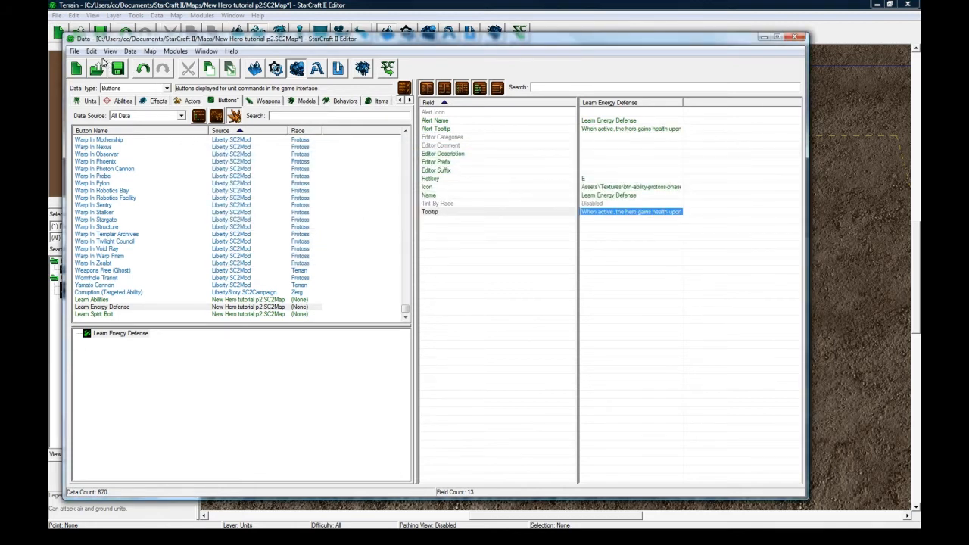
Make a copy of the Learn Energy Defense button in the button list.
{"action": "left_click", "coordinate": [134, 308]}
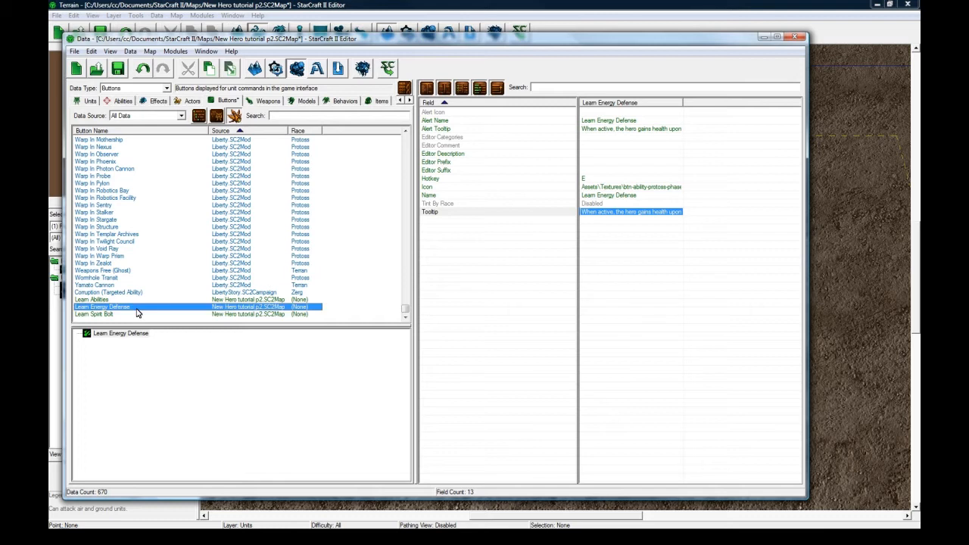
{"action": "key", "text": "ctrl+c"}
{"action": "key", "text": "ctrl+v"}
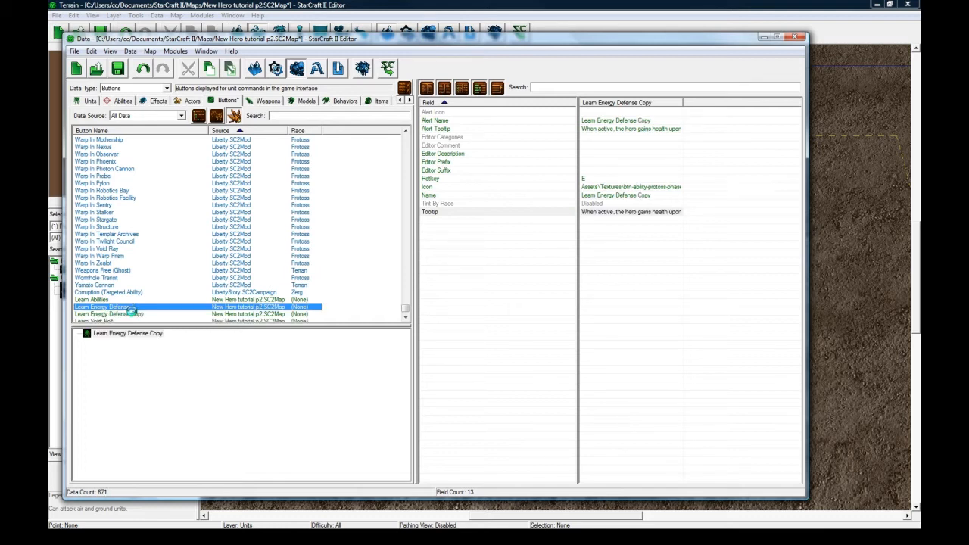
Rename the copied button as Turn On Energy Defense and give it the suggested ID.
{"action": "double_click", "coordinate": [134, 315]}
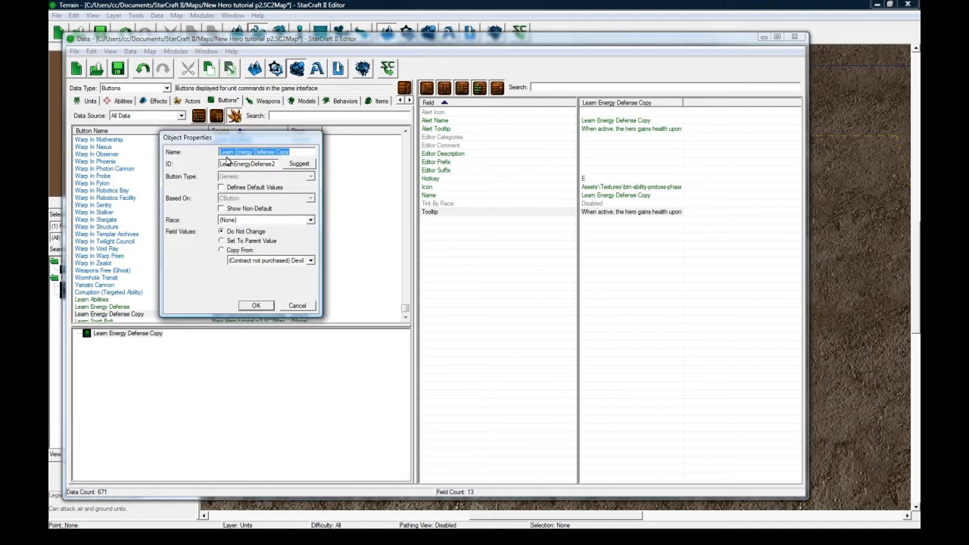
{"action": "left_click_drag", "start_coordinate": [236, 152], "coordinate": [206, 152]}
{"action": "key", "text": "BackSpace"}
{"action": "type", "text": "Turn On"}
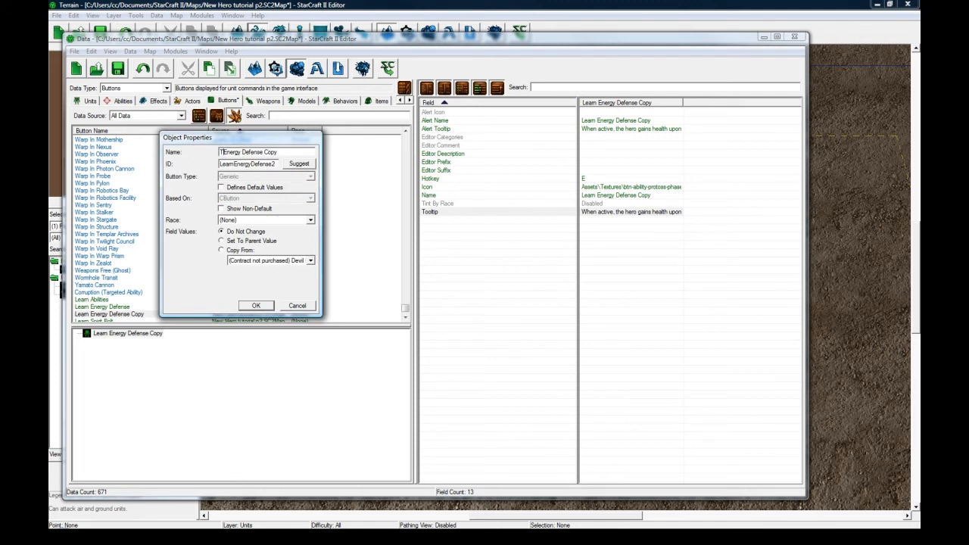
{"action": "left_click_drag", "start_coordinate": [312, 150], "coordinate": [280, 151]}
{"action": "key", "text": "BackSpace"}
{"action": "left_click", "coordinate": [300, 164]}
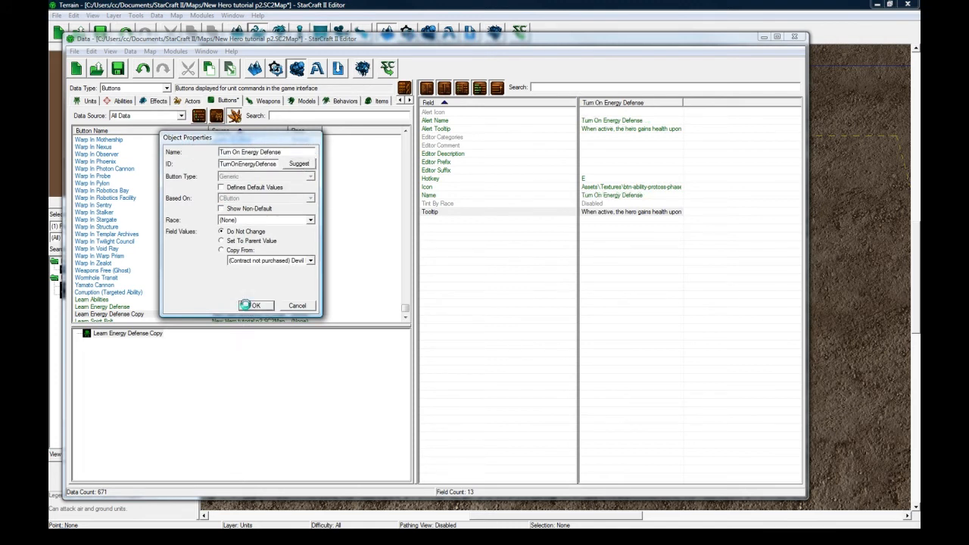
{"action": "left_click", "coordinate": [256, 305]}
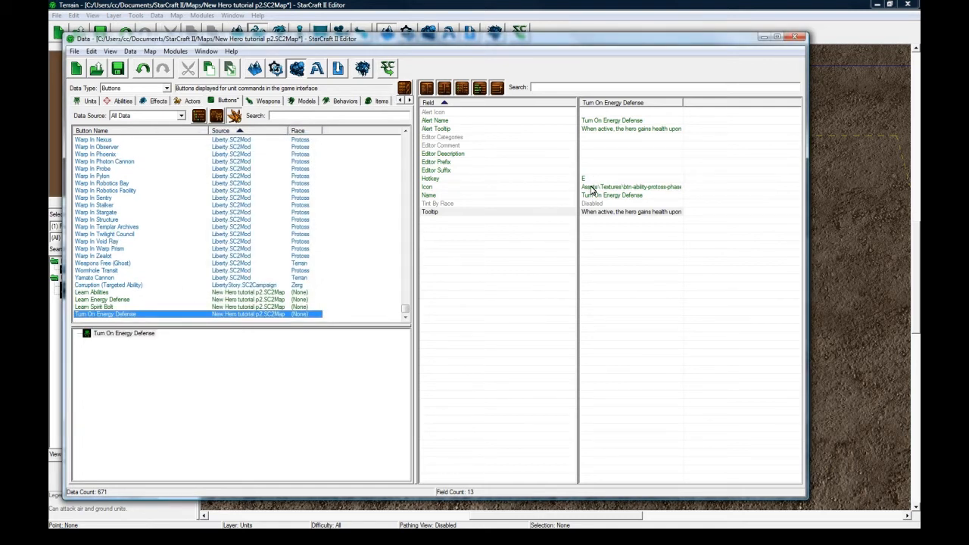
Remove the learned-level line from the Turn On Energy Defense button's tooltip, keeping only the ability description.
{"action": "left_click", "coordinate": [595, 179]}
{"action": "left_click", "coordinate": [610, 188]}
{"action": "double_click", "coordinate": [610, 211]}
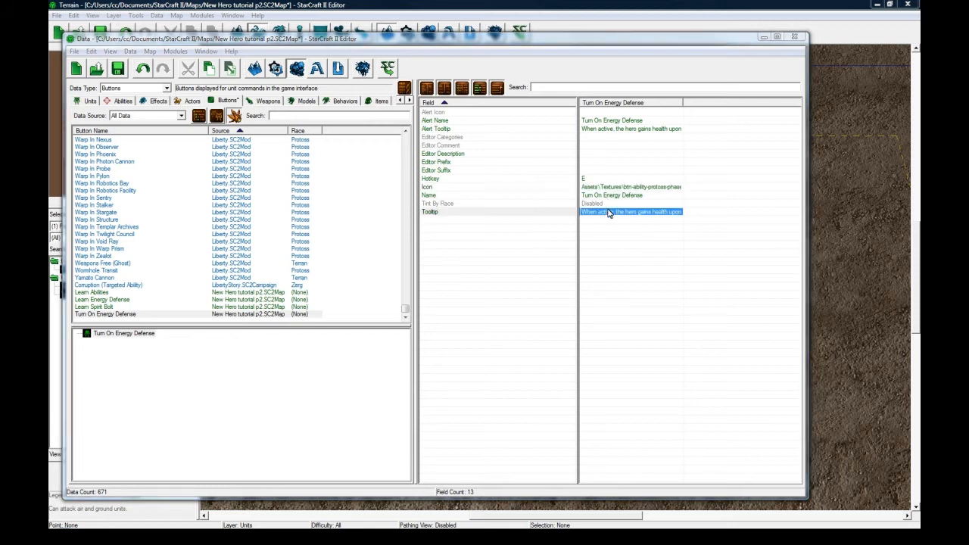
{"action": "left_click_drag", "start_coordinate": [290, 203], "coordinate": [182, 202]}
{"action": "key", "text": "BackSpace"}
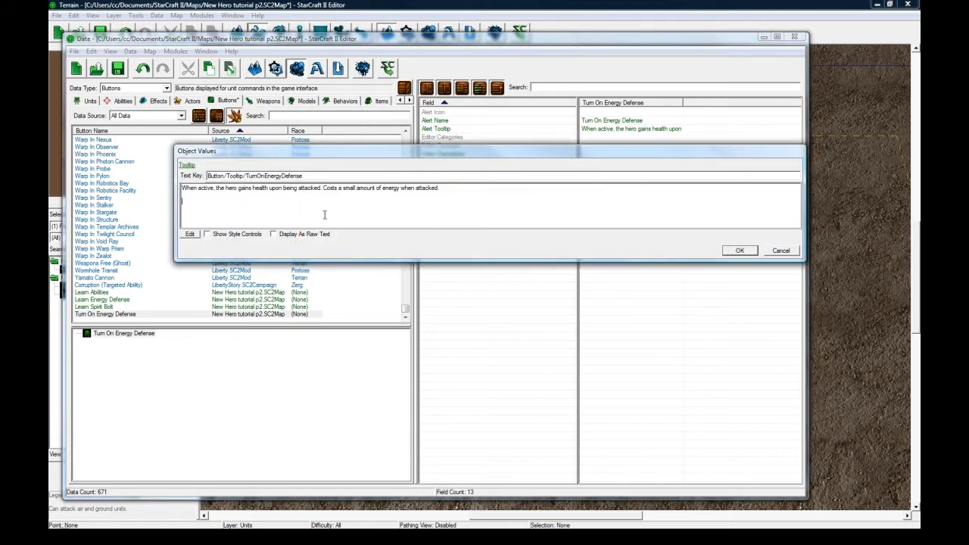
{"action": "left_click", "coordinate": [739, 250]}
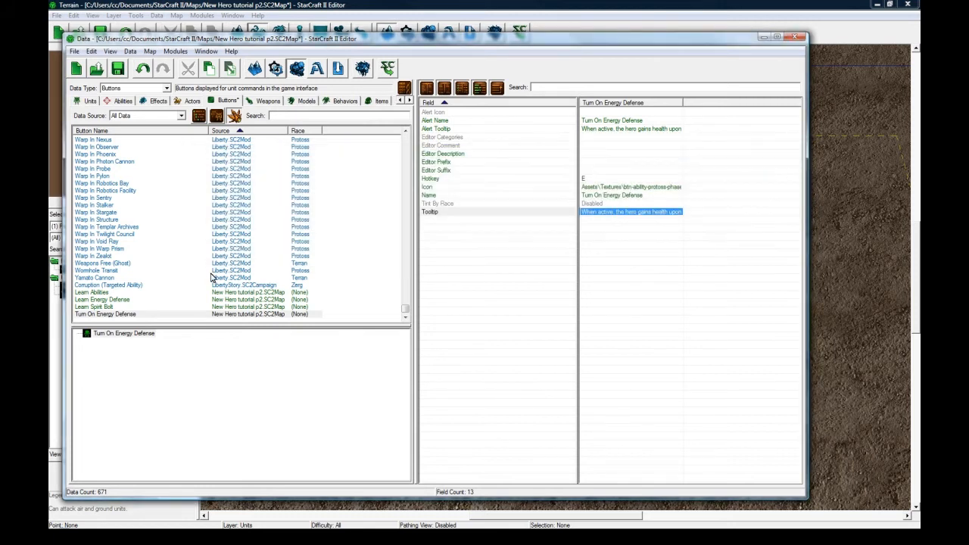
Make a copy of the Learn Spirit Bolt button in the button list.
{"action": "left_click", "coordinate": [118, 308]}
{"action": "key", "text": "ctrl+c"}
{"action": "key", "text": "ctrl+v"}
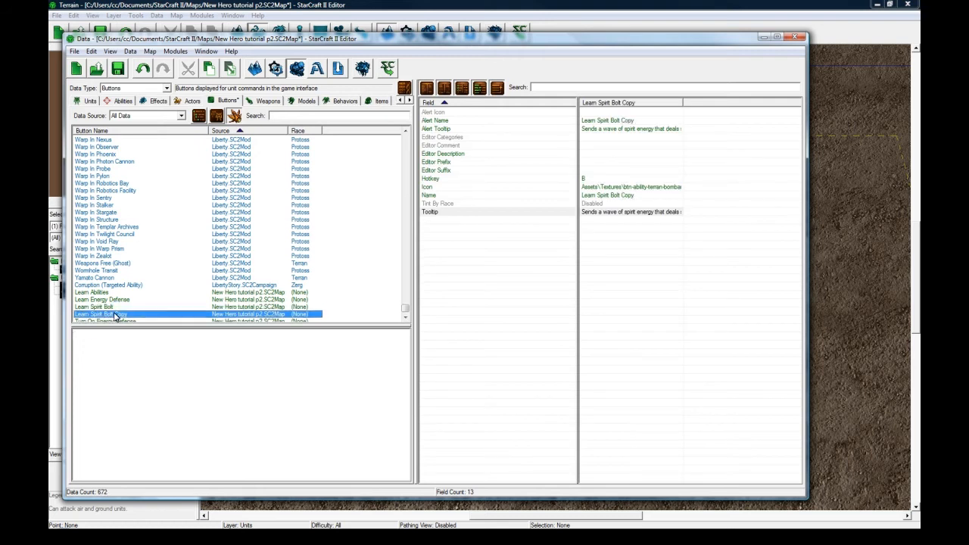
Rename the copied button as Spirit Bolt and give it the suggested ID.
{"action": "double_click", "coordinate": [115, 315]}
{"action": "key", "text": "BackSpace"}
{"action": "mouse_move", "coordinate": [235, 152]}
{"action": "left_mouse_down"}
{"action": "mouse_move", "coordinate": [219, 152]}
{"action": "mouse_move", "coordinate": [241, 152]}
{"action": "left_mouse_up"}
{"action": "key", "text": "BackSpace"}
{"action": "left_click", "coordinate": [299, 163]}
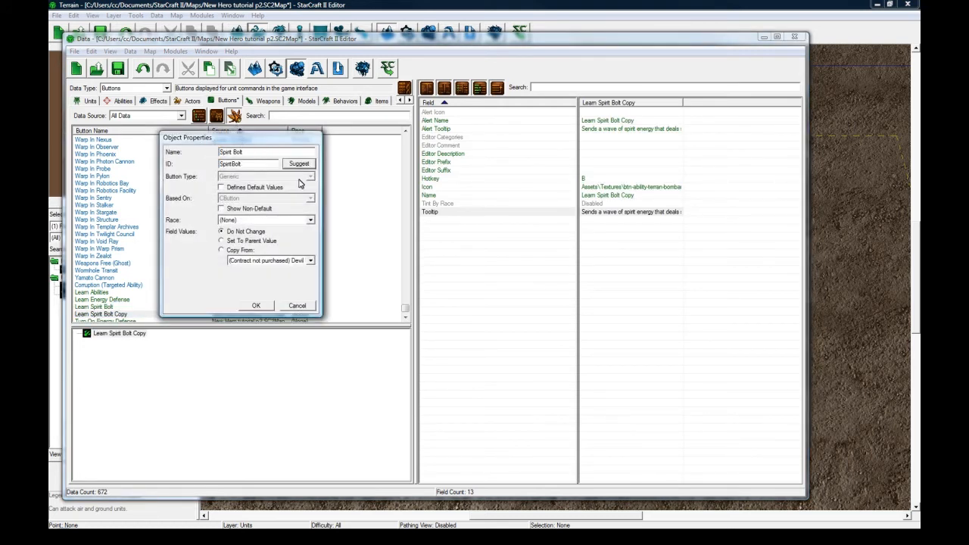
{"action": "left_click", "coordinate": [256, 305]}
Delete the lines below the description in the Spirit Bolt button's tooltip and save the map.
{"action": "left_click", "coordinate": [601, 189]}
{"action": "double_click", "coordinate": [601, 212]}
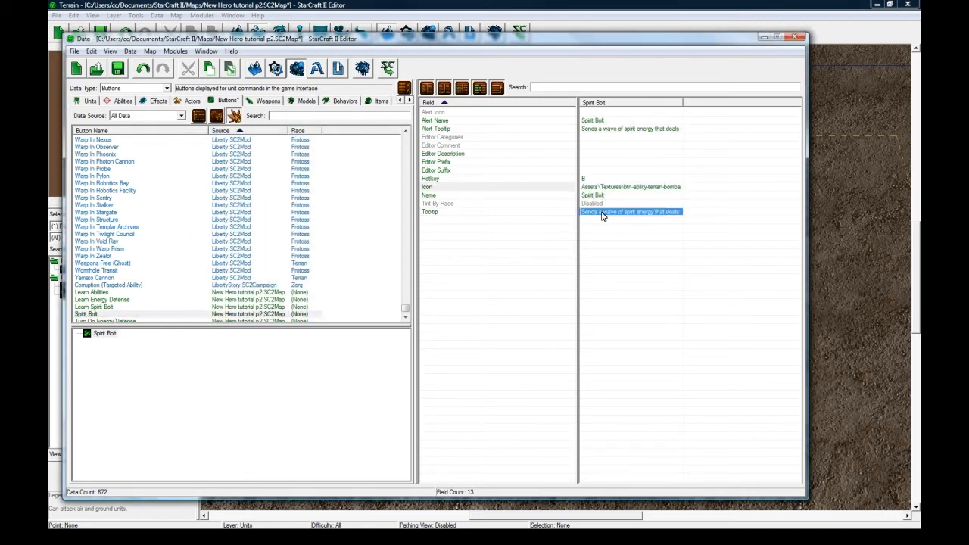
{"action": "left_click_drag", "start_coordinate": [292, 203], "coordinate": [156, 197]}
{"action": "key", "text": "BackSpace"}
{"action": "key", "text": "BackSpace"}
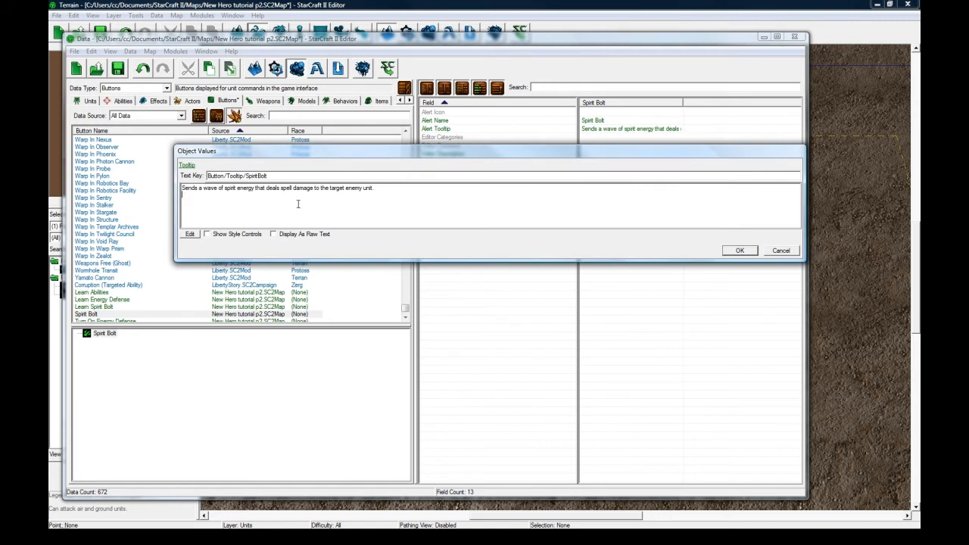
{"action": "left_click", "coordinate": [735, 251]}
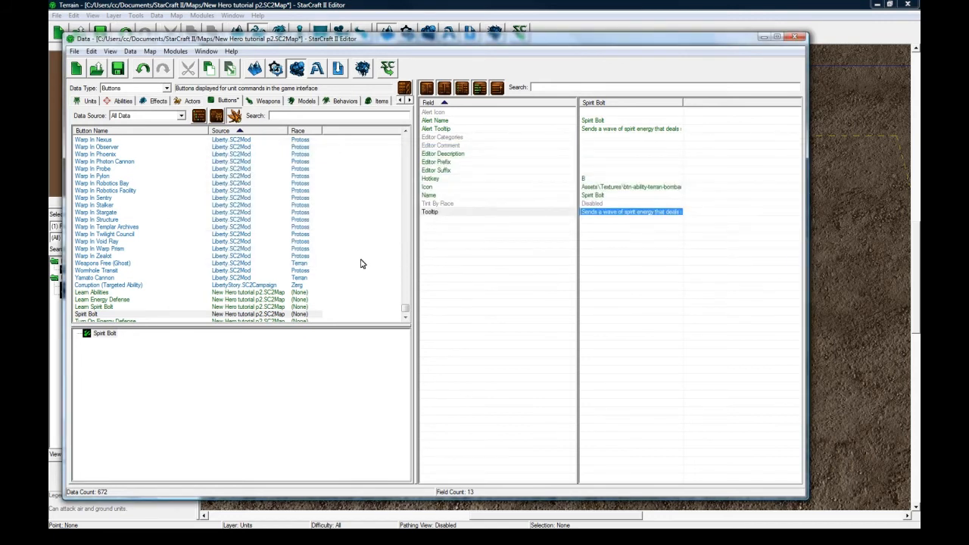
{"action": "left_click", "coordinate": [133, 314]}
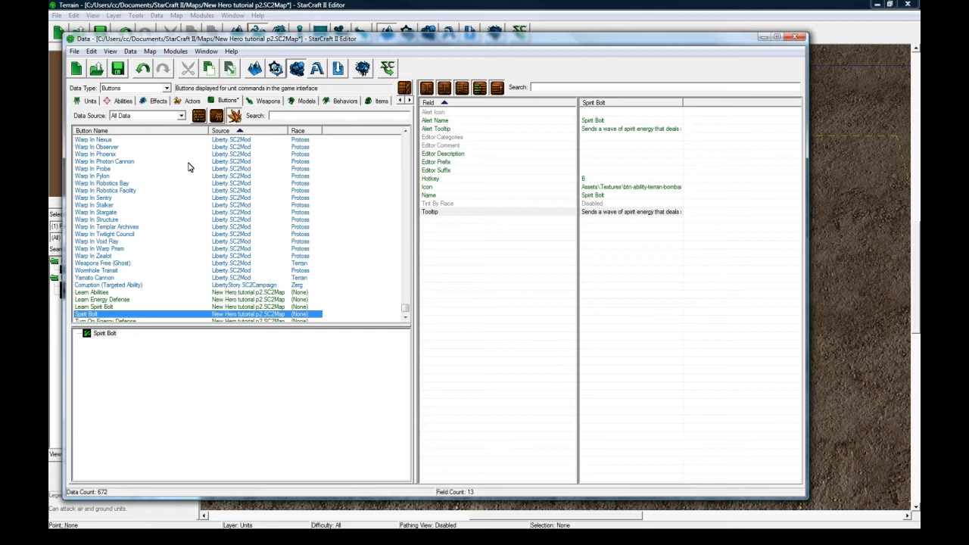
{"action": "left_click", "coordinate": [117, 69]}
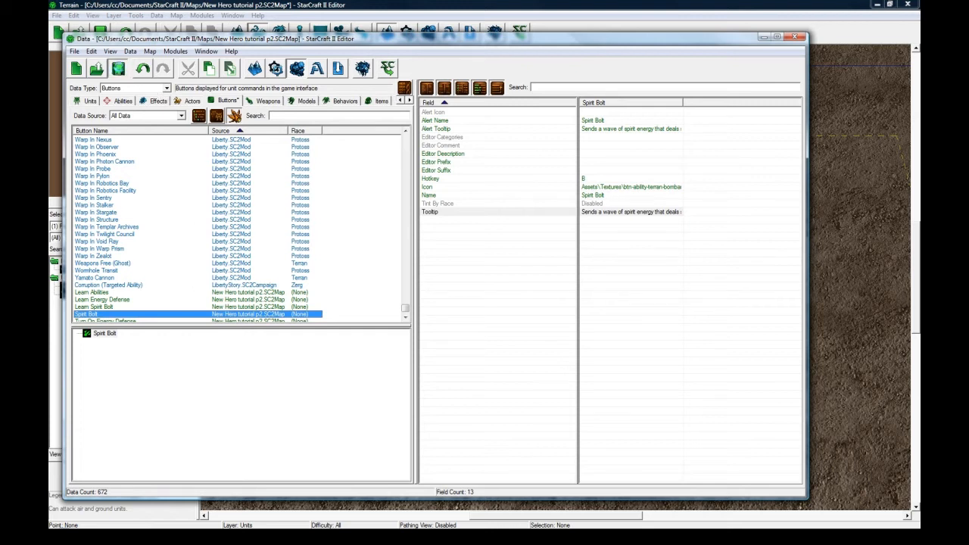
Create a new ability named Spirit Bolt with the suggested ID and the ability type Effect - Target.
{"action": "left_click", "coordinate": [124, 102]}
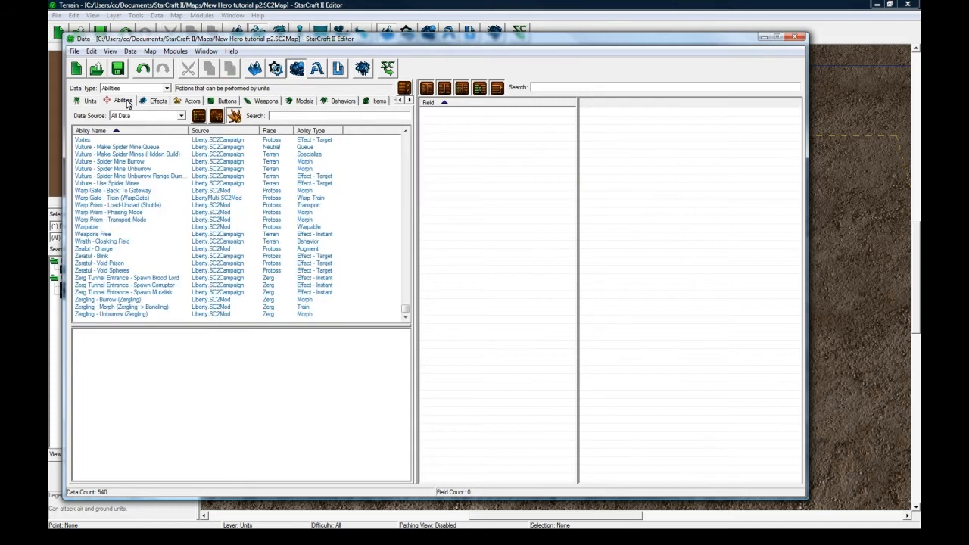
{"action": "left_click", "coordinate": [110, 176]}
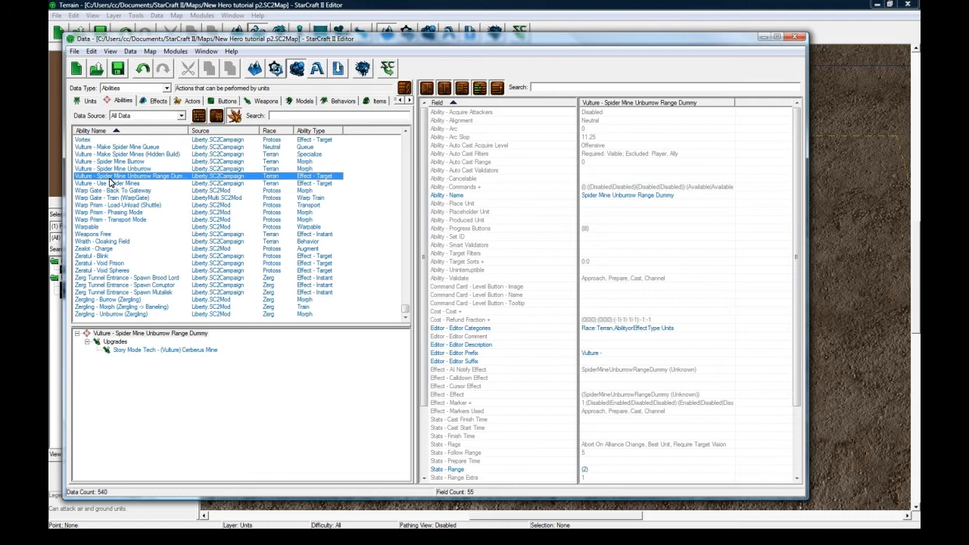
{"action": "left_click", "coordinate": [136, 168]}
{"action": "right_click", "coordinate": [136, 168]}
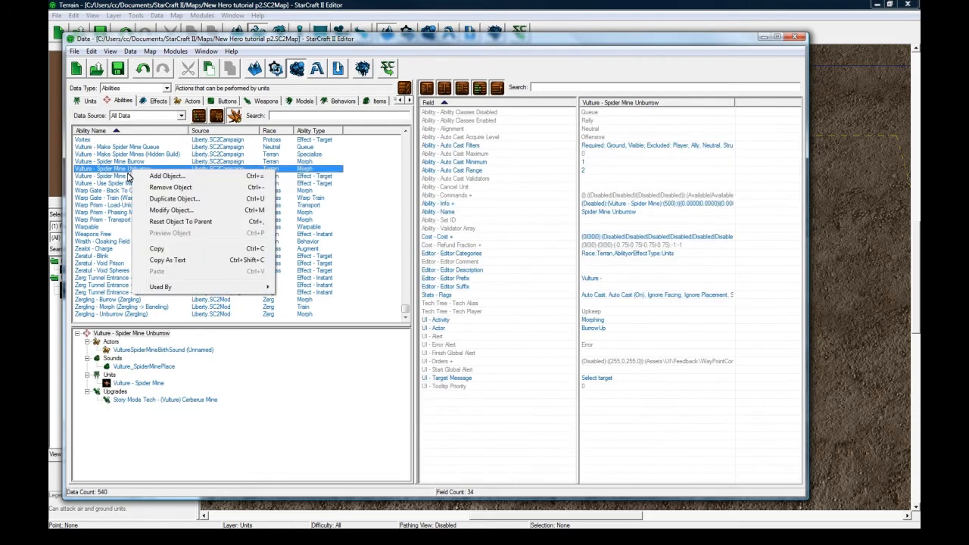
{"action": "left_click", "coordinate": [151, 179]}
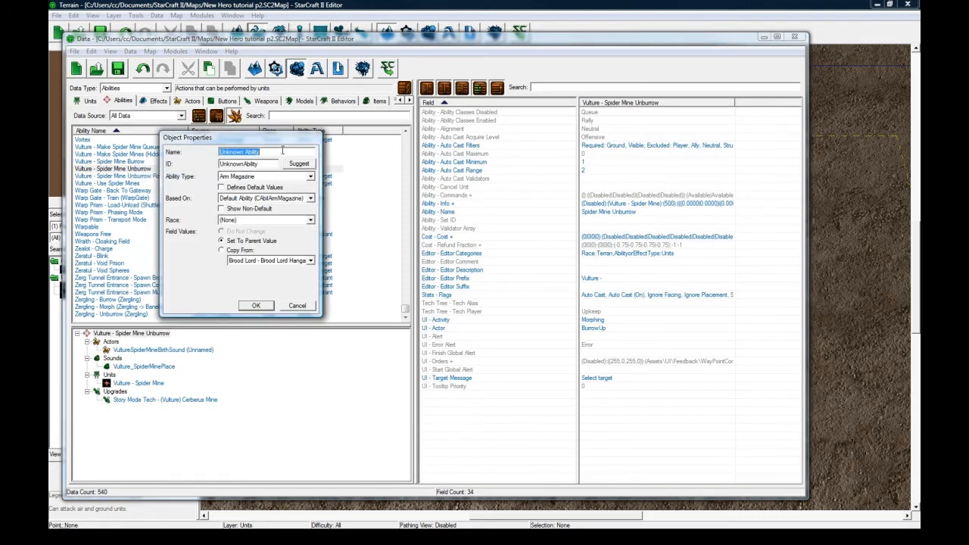
{"action": "type", "text": "Spirit Bolt"}
{"action": "left_click", "coordinate": [300, 163]}
{"action": "left_click", "coordinate": [303, 176]}
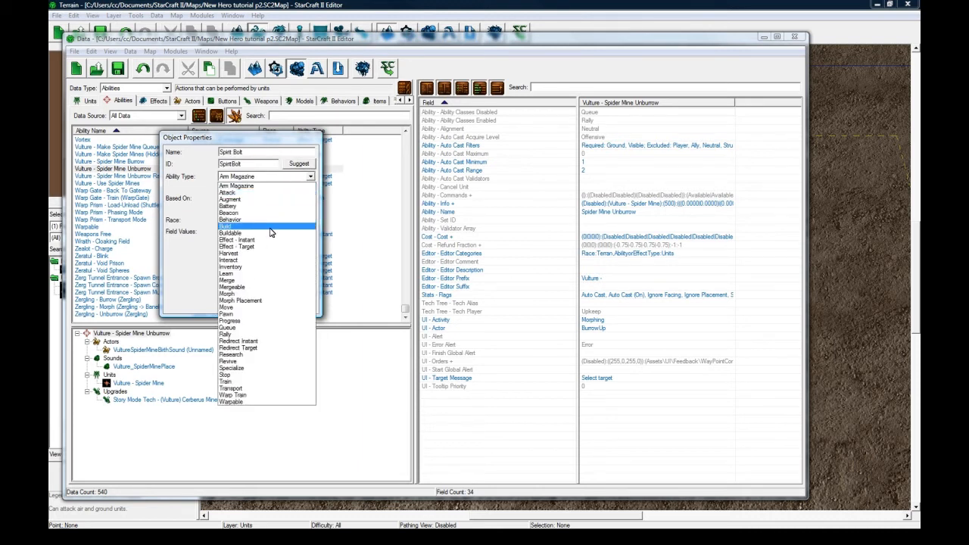
{"action": "left_click", "coordinate": [261, 247]}
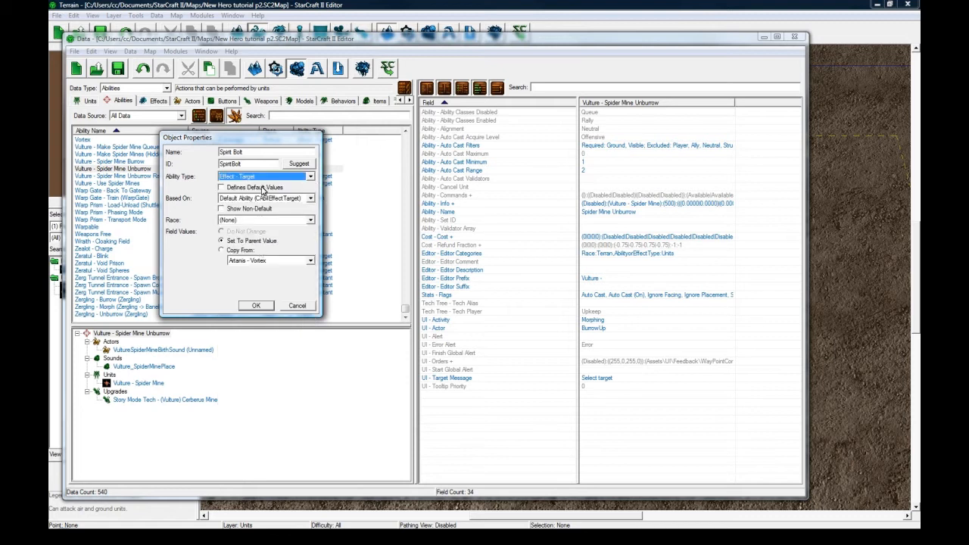
{"action": "left_click", "coordinate": [256, 306]}
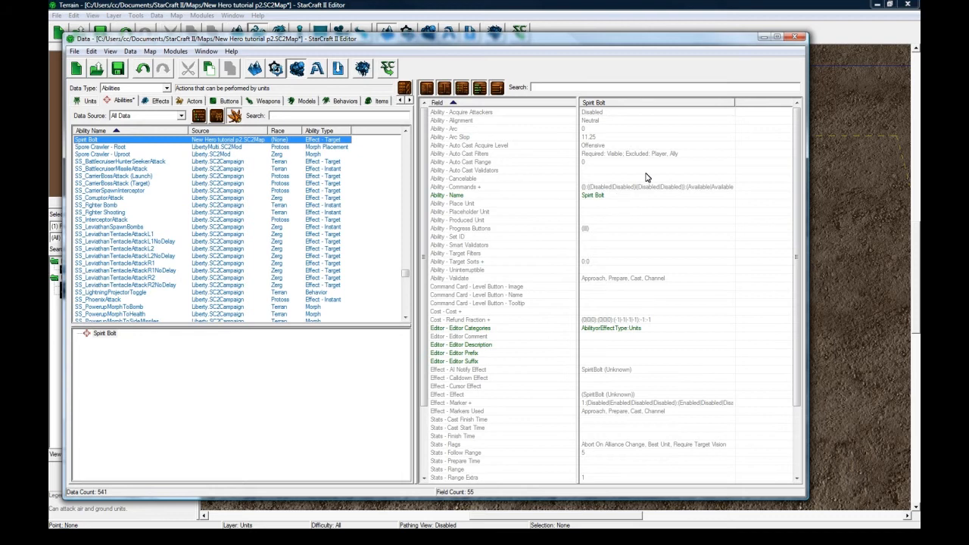
Examine the Spirit Bolt ability's fields, from its targeting and command card settings down to its effect and stats.
{"action": "left_click", "coordinate": [599, 261]}
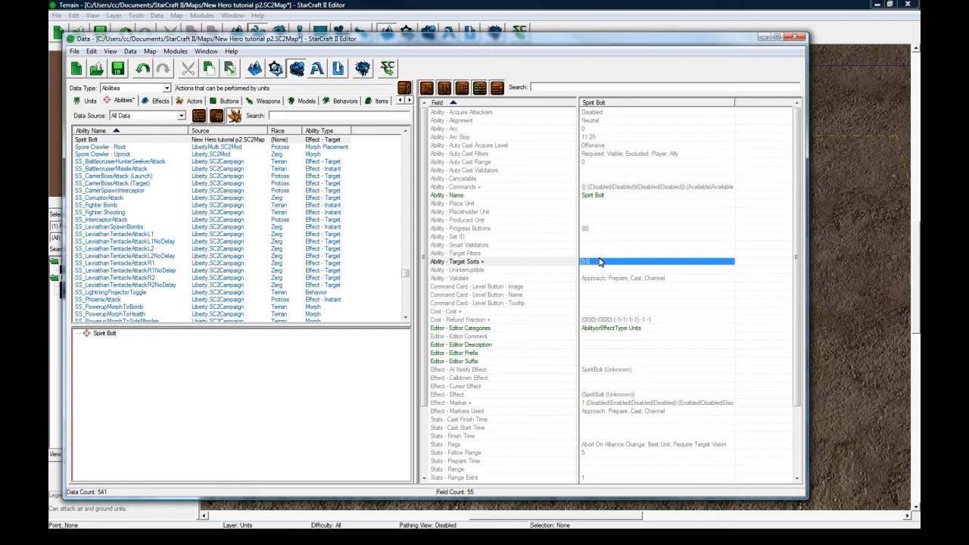
{"action": "left_click", "coordinate": [278, 143]}
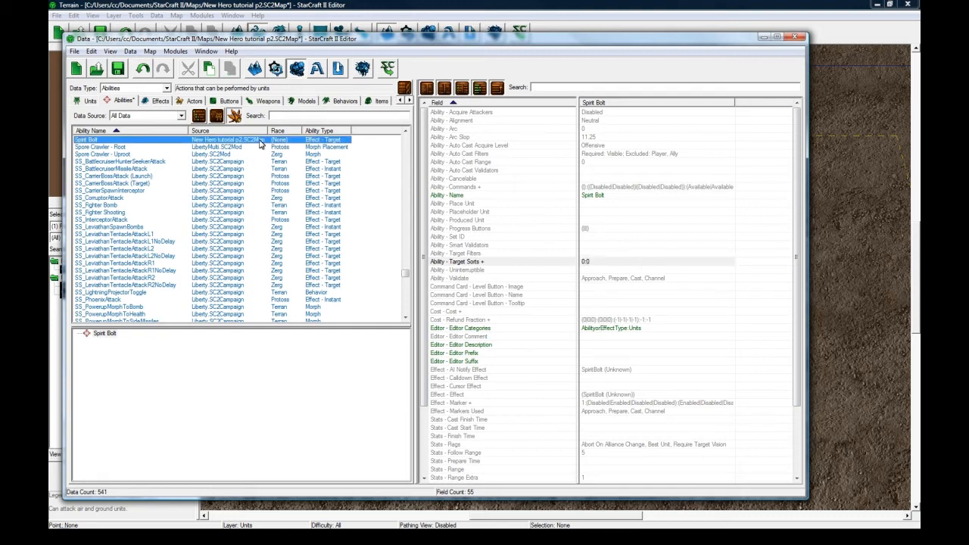
{"action": "left_click", "coordinate": [640, 180]}
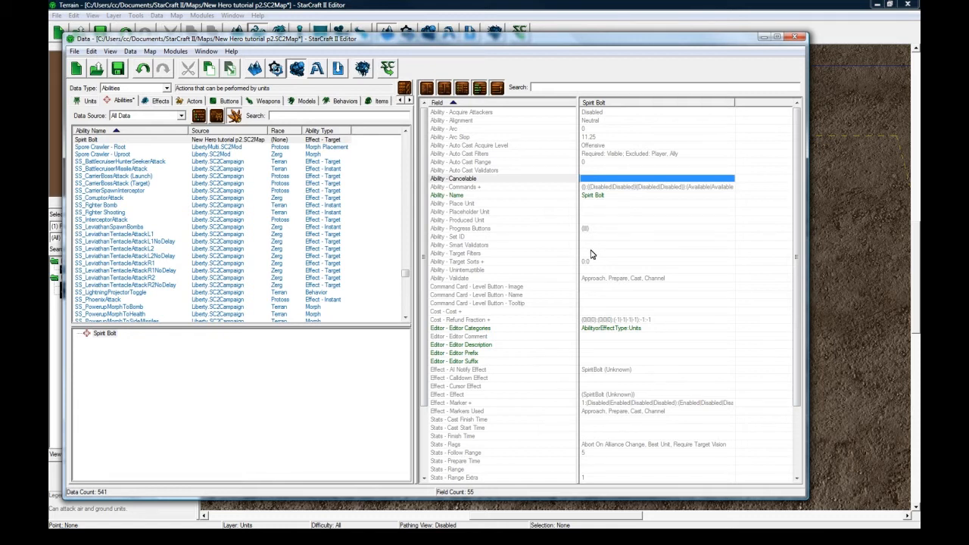
{"action": "left_click", "coordinate": [591, 255]}
{"action": "left_click", "coordinate": [592, 261]}
{"action": "left_click", "coordinate": [595, 294]}
{"action": "scroll", "coordinate": [599, 302], "scroll_direction": "down", "scroll_amount": 1}
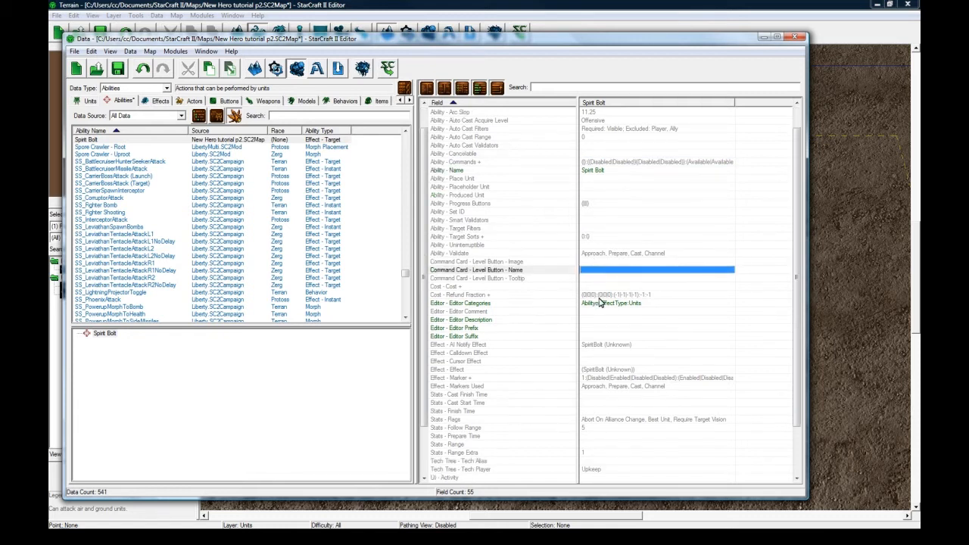
{"action": "scroll", "coordinate": [600, 302], "scroll_direction": "down", "scroll_amount": 2}
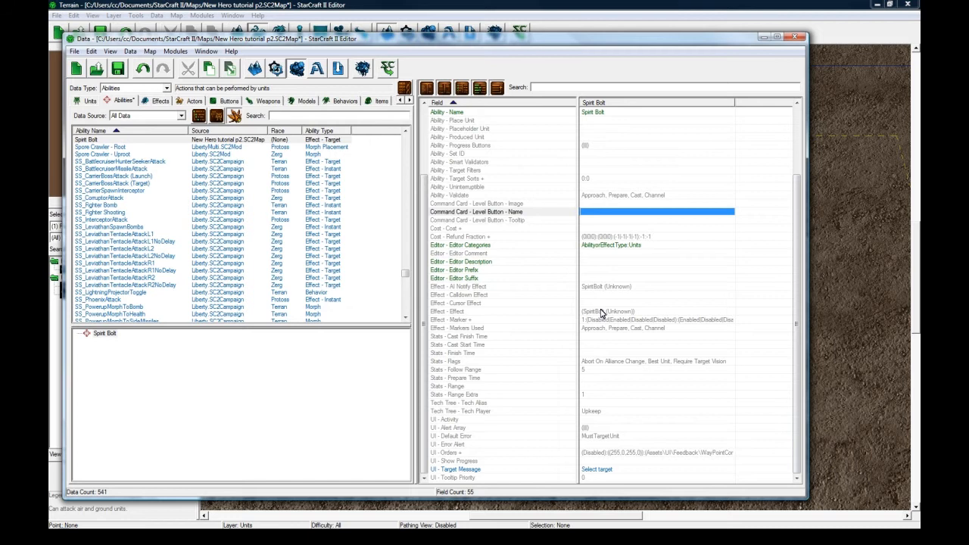
{"action": "left_click", "coordinate": [602, 312]}
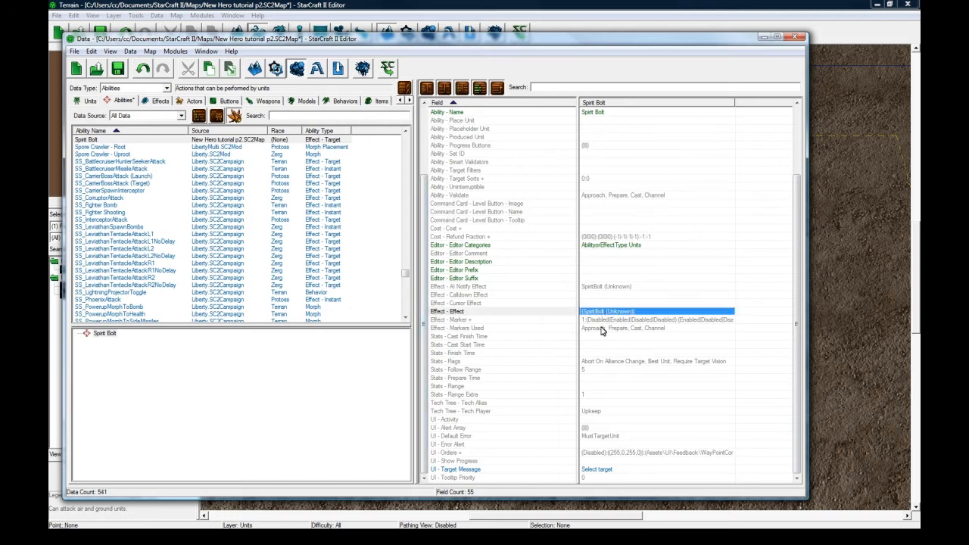
{"action": "scroll", "coordinate": [602, 331], "scroll_direction": "up", "scroll_amount": 4}
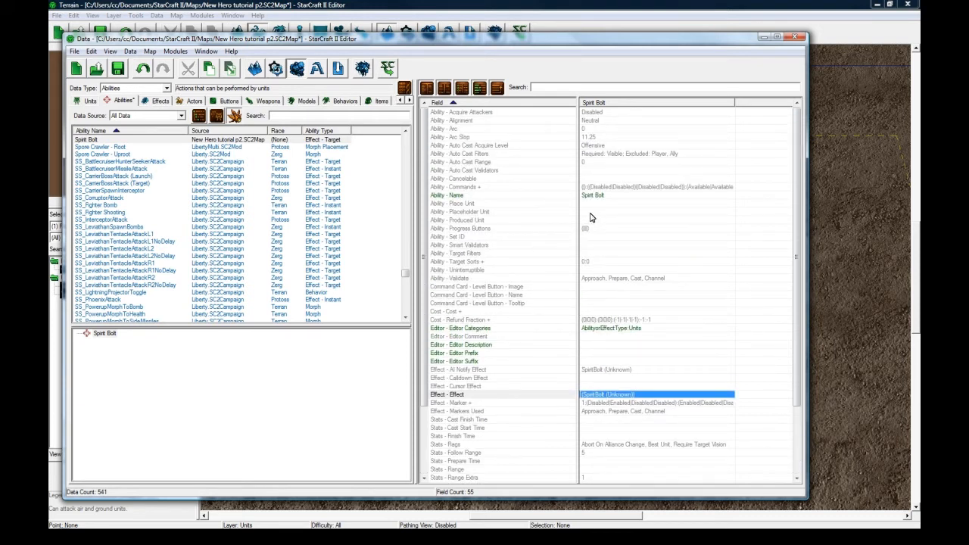
Add a Prepare Time value of 0.5 to the Spirit Bolt ability's stats.
{"action": "scroll", "coordinate": [601, 228], "scroll_direction": "down", "scroll_amount": 4}
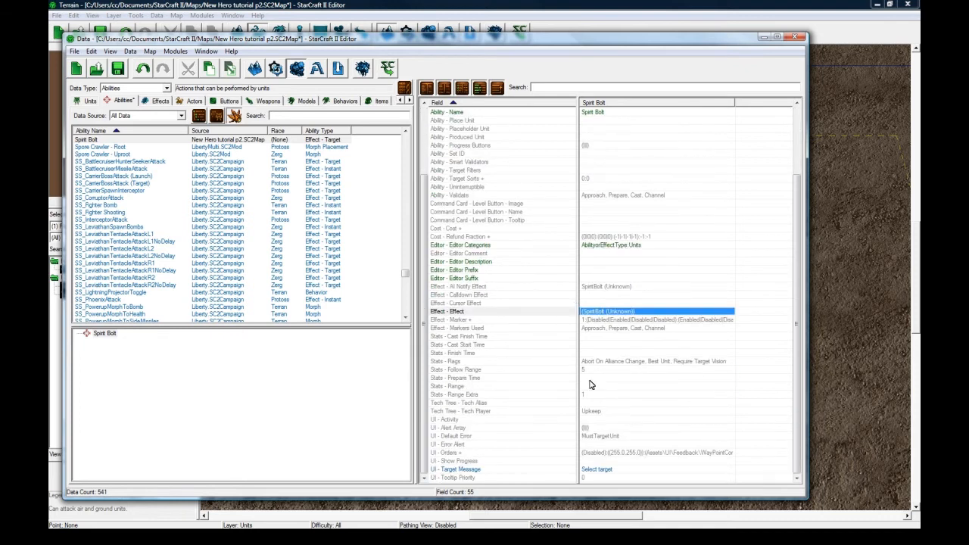
{"action": "double_click", "coordinate": [590, 380]}
{"action": "right_click", "coordinate": [719, 211]}
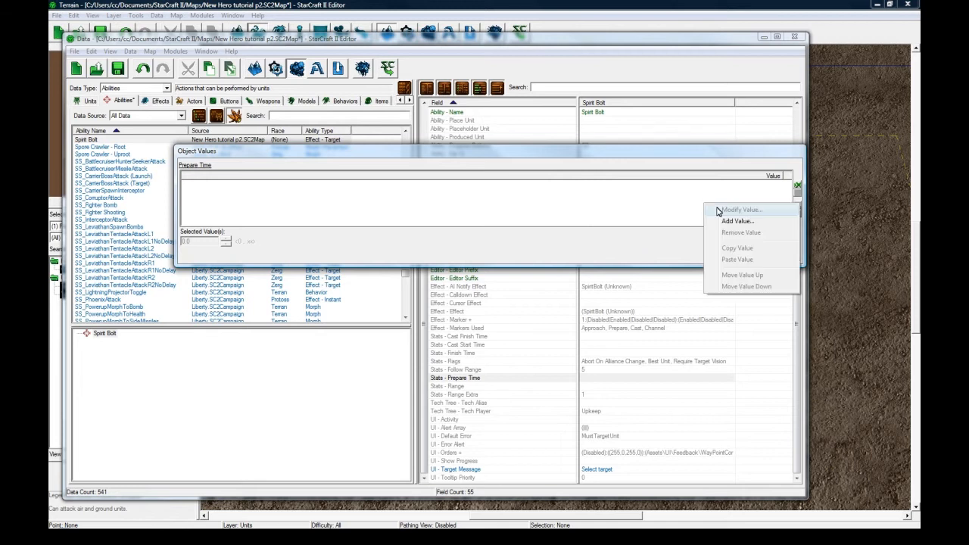
{"action": "left_click", "coordinate": [736, 221]}
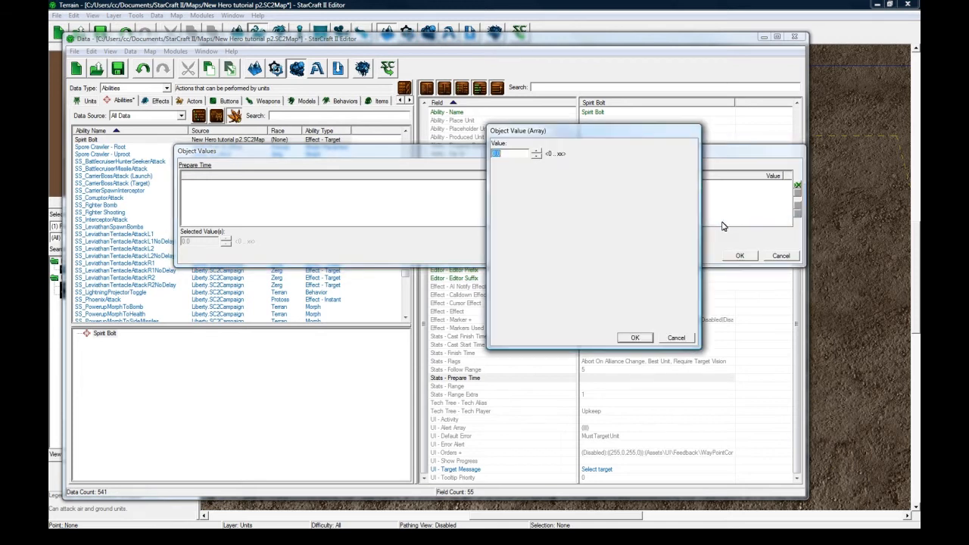
{"action": "left_click", "coordinate": [634, 338]}
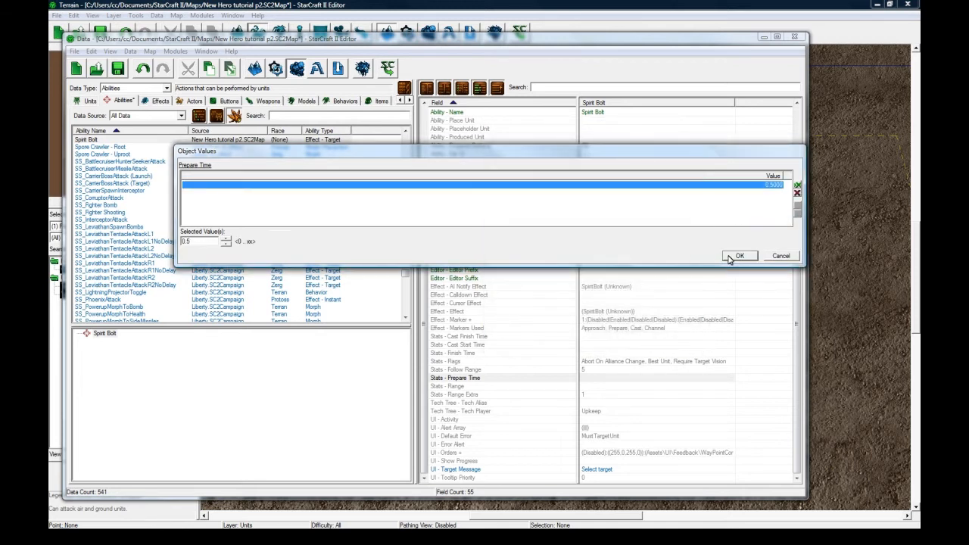
{"action": "left_click", "coordinate": [740, 255]}
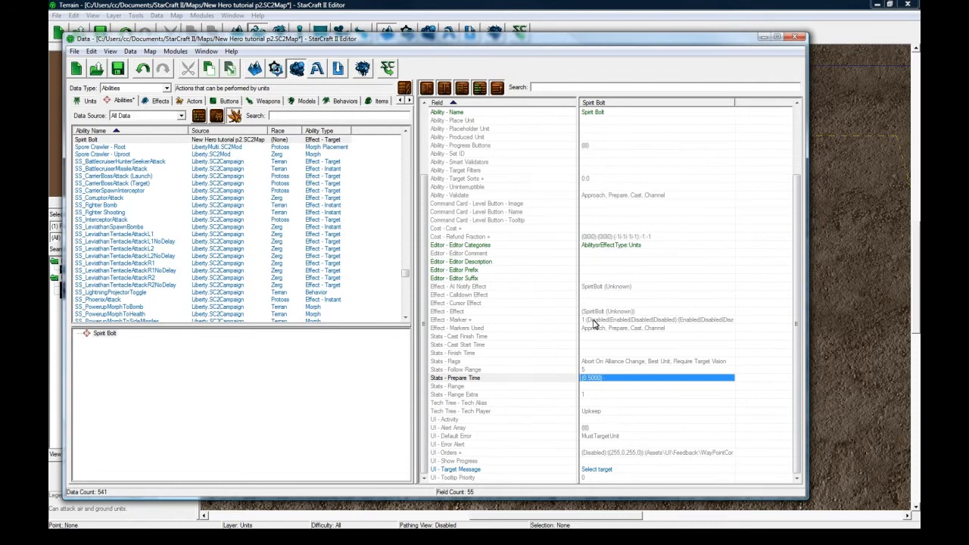
Assign the Spirit Bolt button to the Prepare entry of the ability's Progress Buttons.
{"action": "scroll", "coordinate": [598, 258], "scroll_direction": "up", "scroll_amount": 3}
{"action": "double_click", "coordinate": [590, 230]}
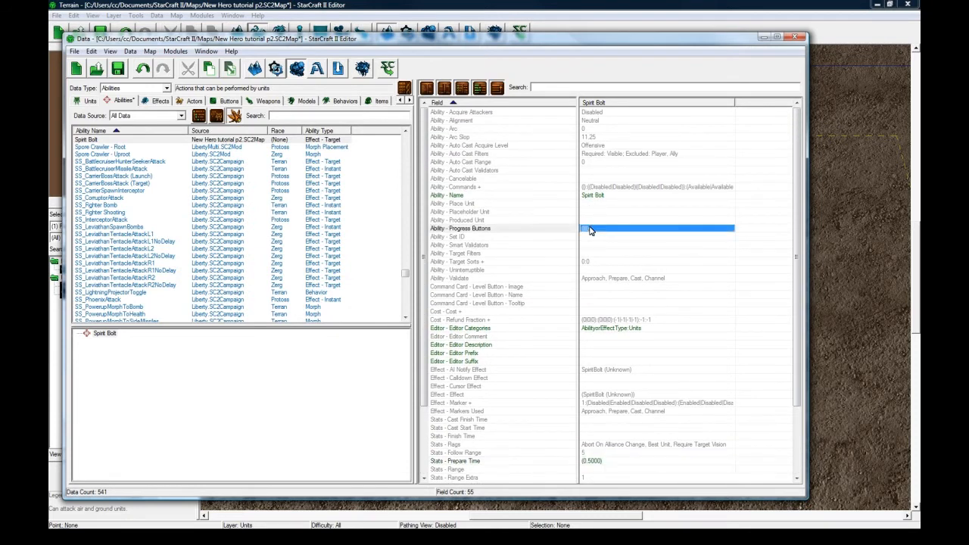
{"action": "left_click", "coordinate": [198, 213]}
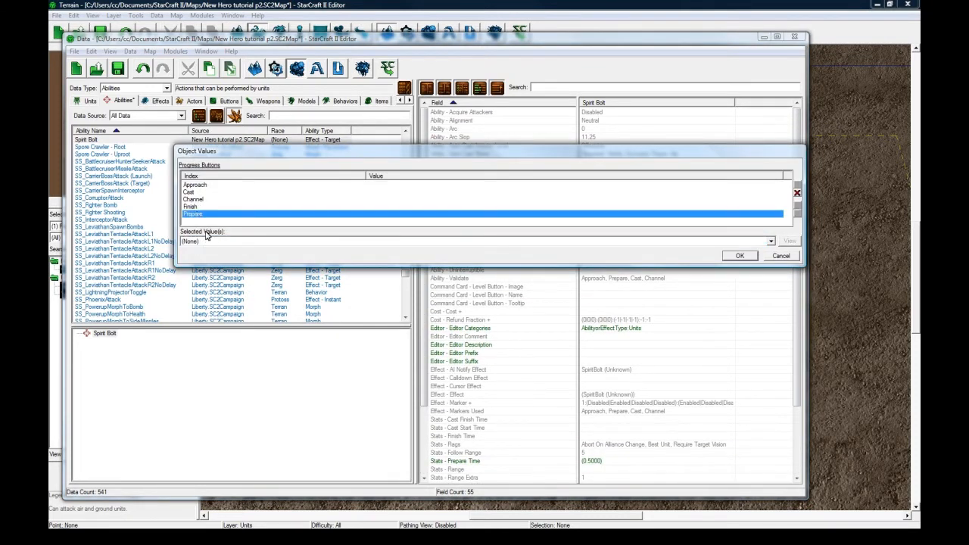
{"action": "left_click", "coordinate": [205, 241]}
{"action": "key", "text": "s"}
{"action": "scroll", "coordinate": [269, 377], "scroll_direction": "down", "scroll_amount": 15}
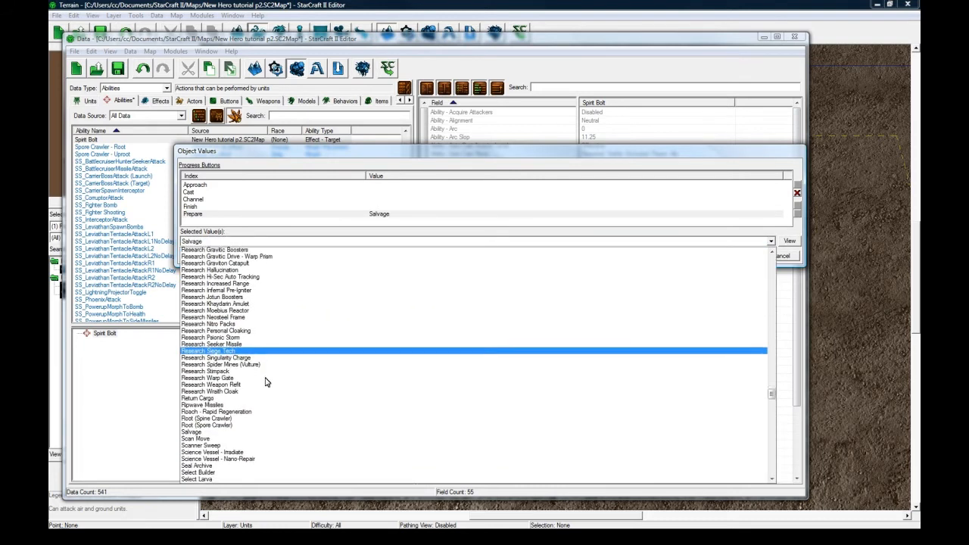
{"action": "scroll", "coordinate": [276, 374], "scroll_direction": "down", "scroll_amount": 2}
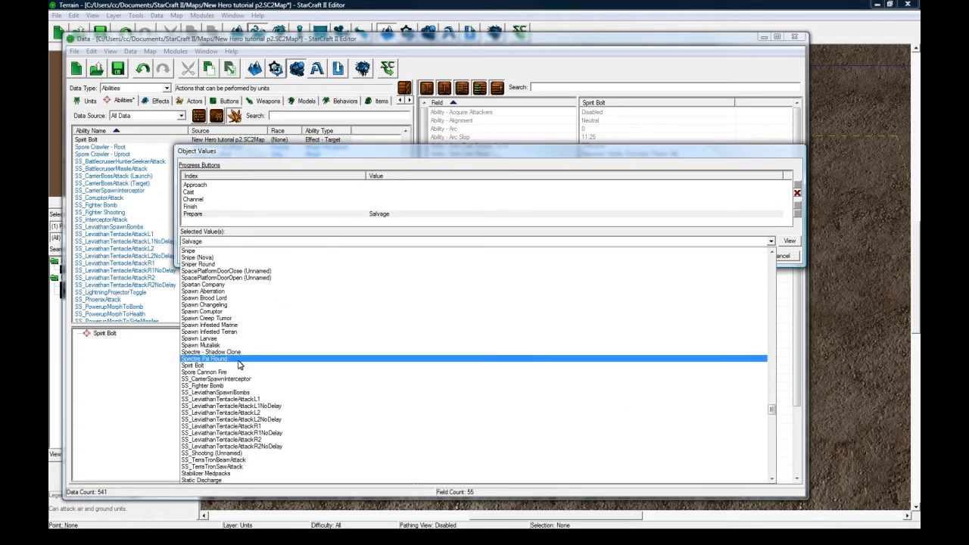
{"action": "left_click", "coordinate": [234, 361]}
{"action": "left_click", "coordinate": [371, 216]}
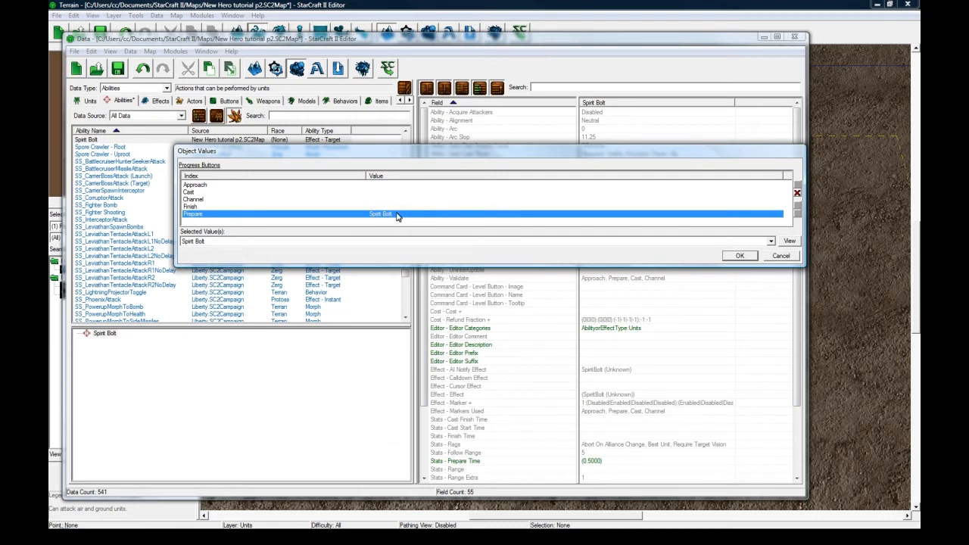
{"action": "left_click", "coordinate": [742, 257]}
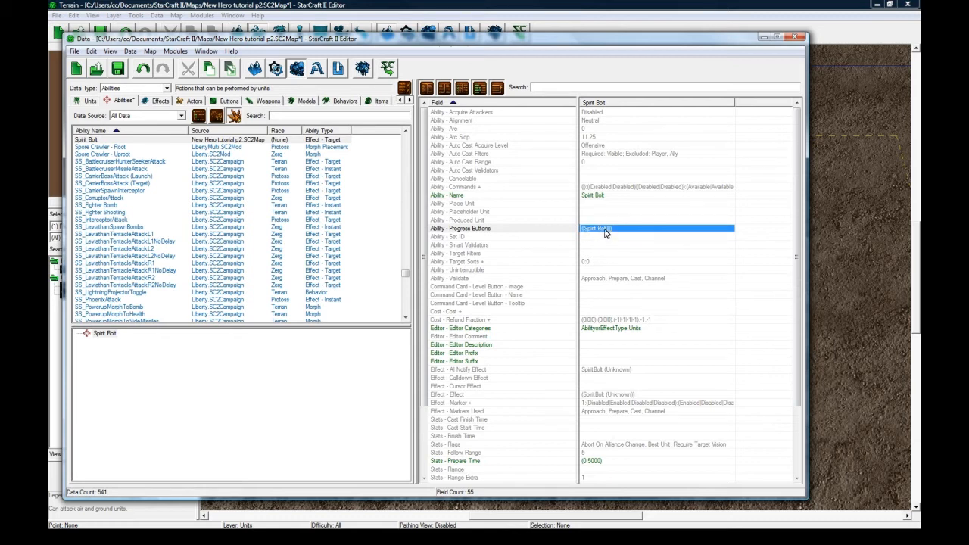
Set Spirit Bolt as the default button for the Execute command of the Spirit Bolt ability.
{"action": "left_click", "coordinate": [609, 204]}
{"action": "double_click", "coordinate": [615, 187]}
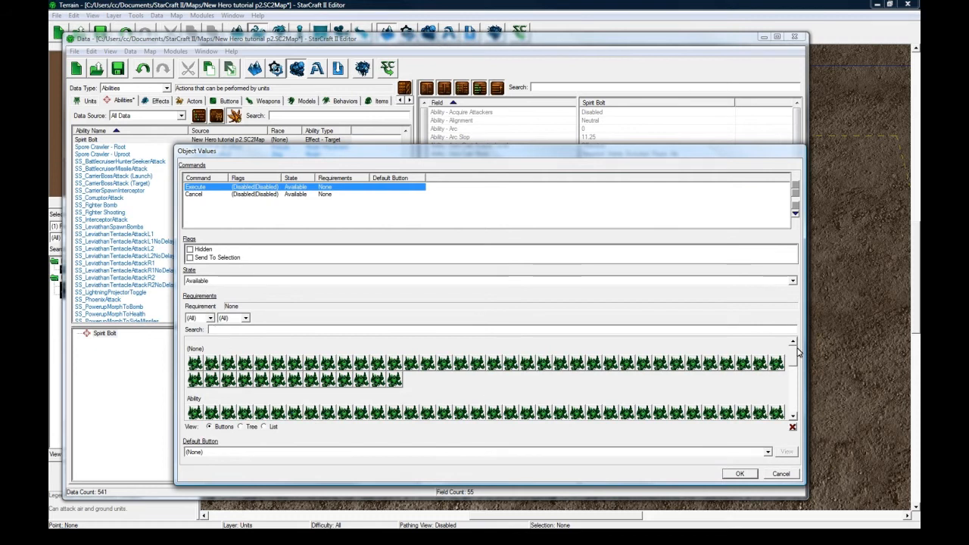
{"action": "left_click", "coordinate": [634, 453]}
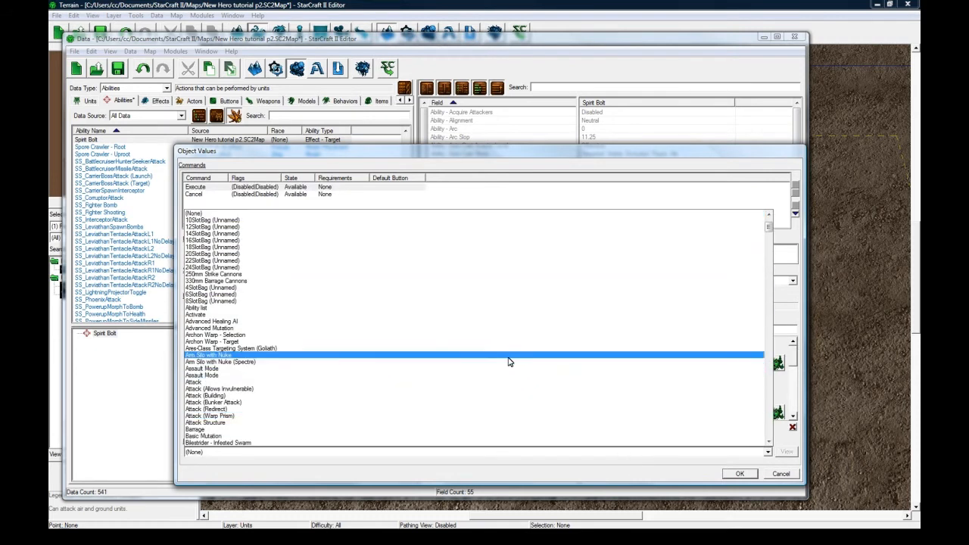
{"action": "key", "text": "s"}
{"action": "scroll", "coordinate": [509, 362], "scroll_direction": "down", "scroll_amount": 16}
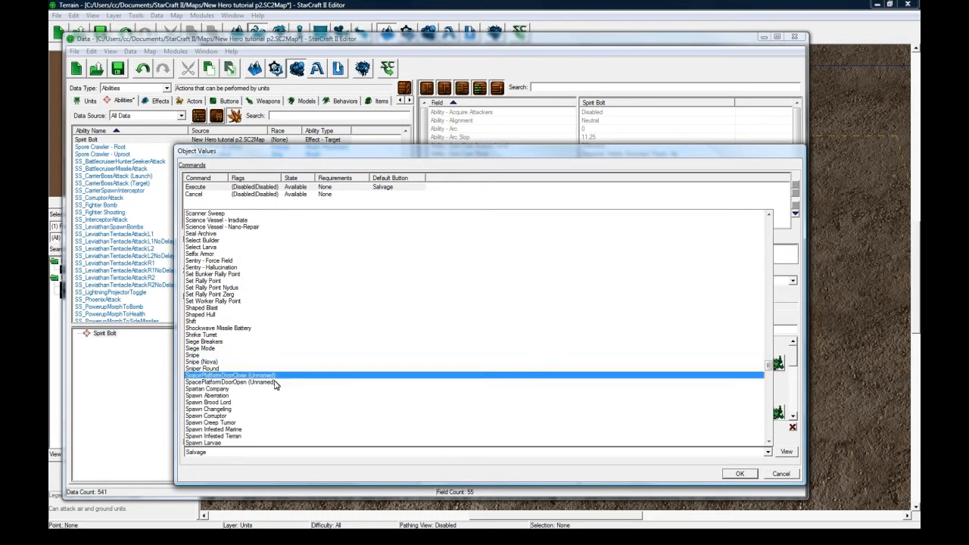
{"action": "scroll", "coordinate": [267, 396], "scroll_direction": "down", "scroll_amount": 2}
{"action": "left_click", "coordinate": [259, 396]}
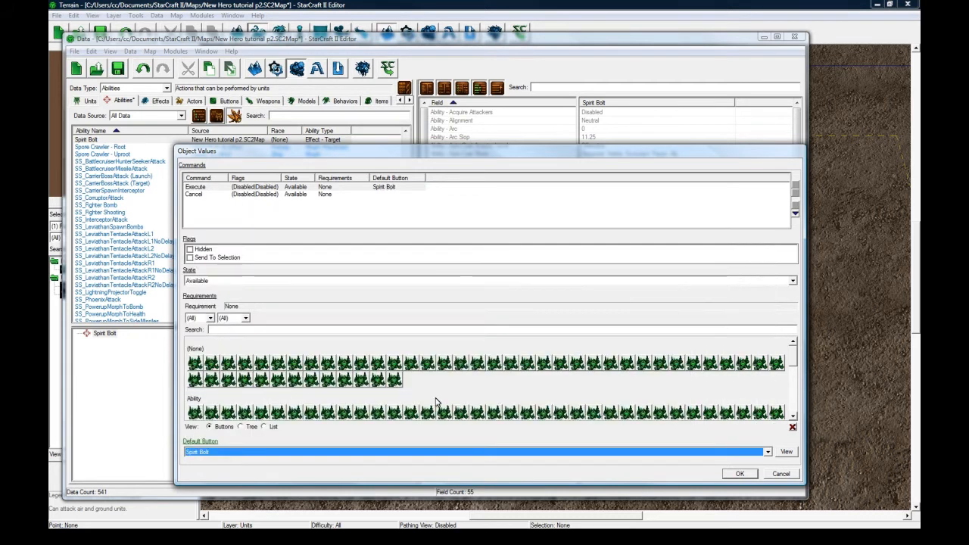
{"action": "left_click", "coordinate": [738, 474]}
Add a cost entry to the Spirit Bolt ability and set its cooldown Time Use to 5.
{"action": "left_click", "coordinate": [630, 221]}
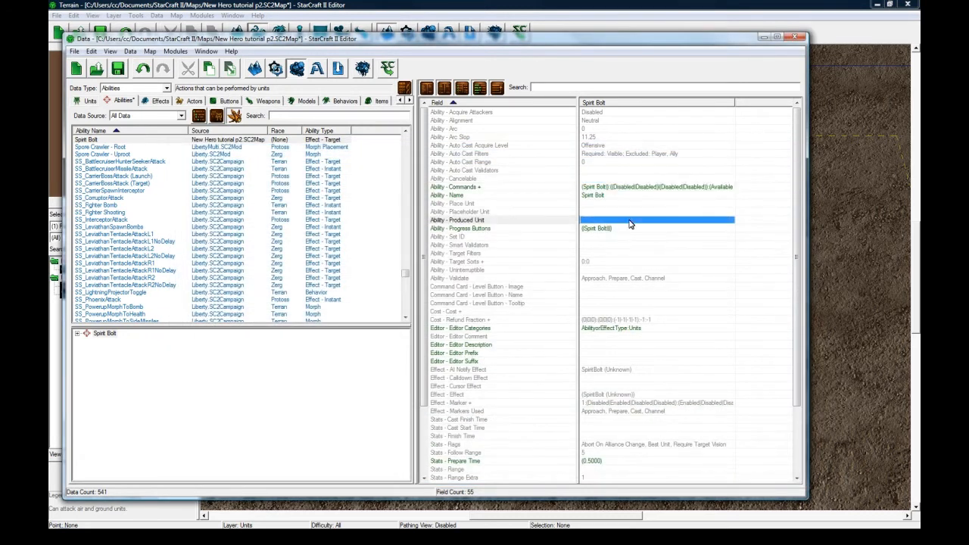
{"action": "scroll", "coordinate": [613, 251], "scroll_direction": "down", "scroll_amount": 3}
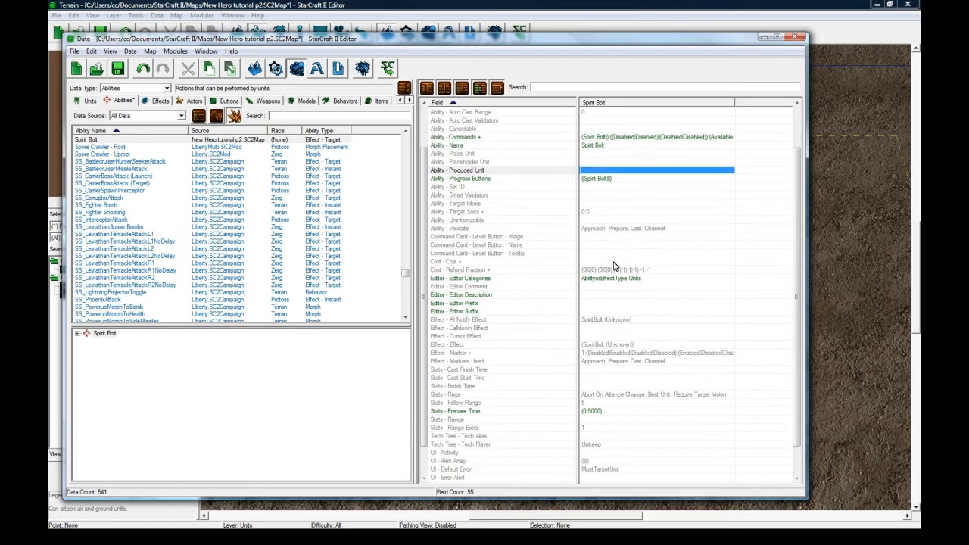
{"action": "scroll", "coordinate": [623, 254], "scroll_direction": "down", "scroll_amount": 1}
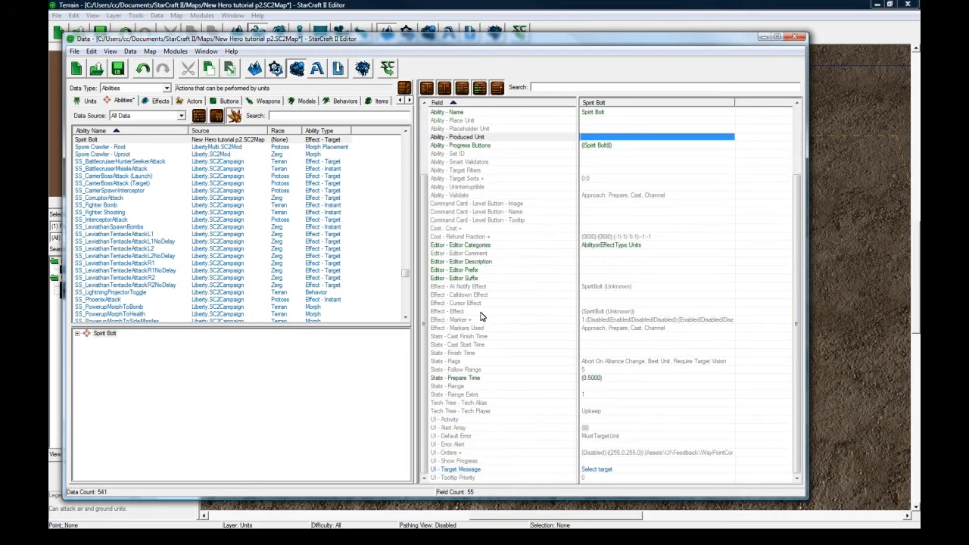
{"action": "scroll", "coordinate": [492, 280], "scroll_direction": "up", "scroll_amount": 3}
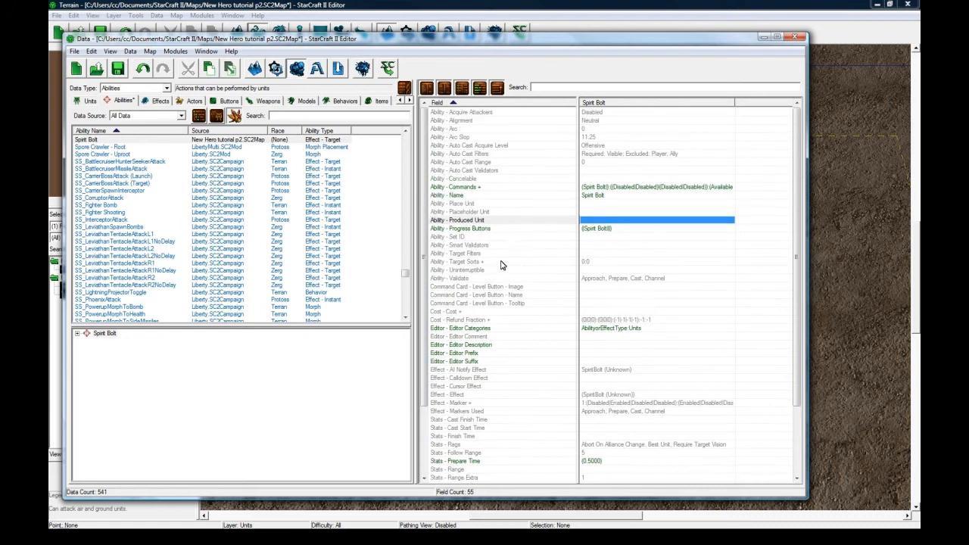
{"action": "left_click", "coordinate": [497, 313]}
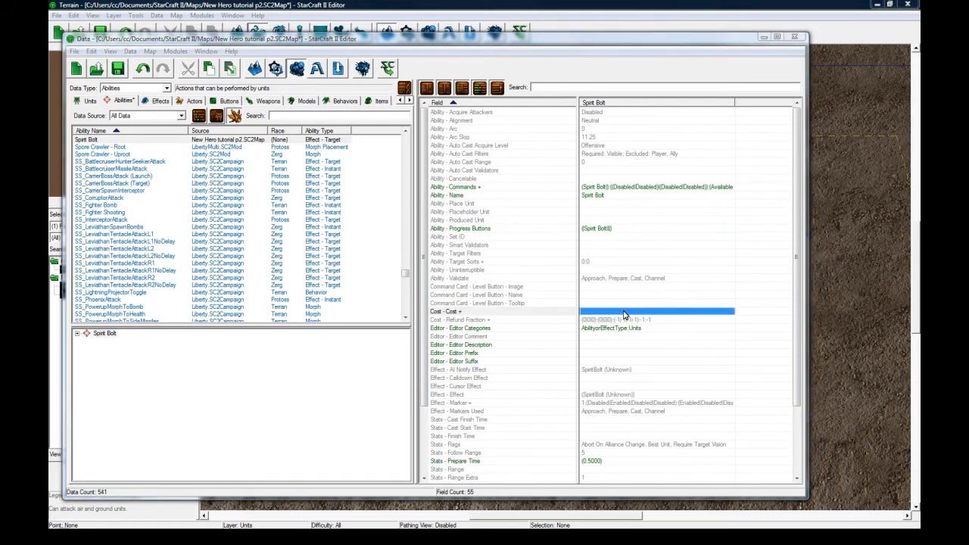
{"action": "double_click", "coordinate": [625, 314]}
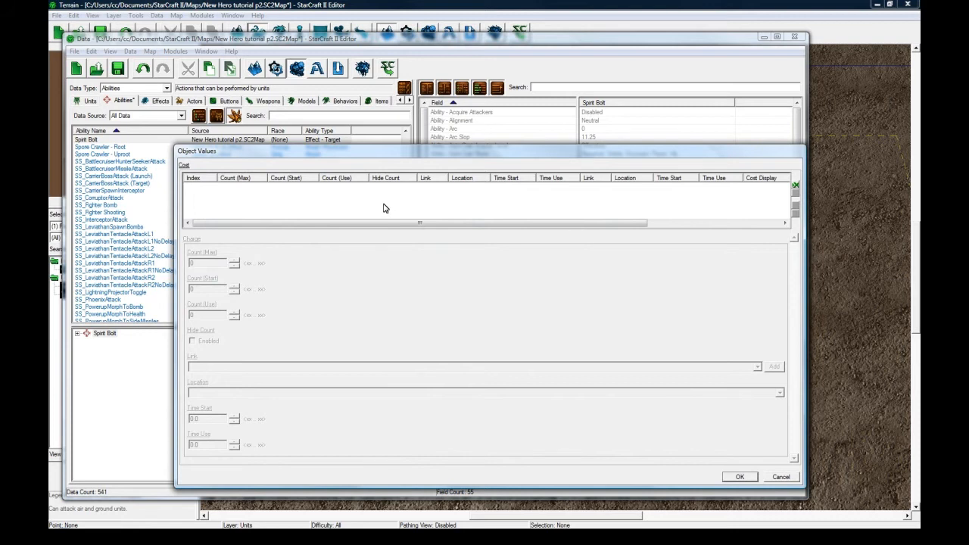
{"action": "right_click", "coordinate": [377, 206]}
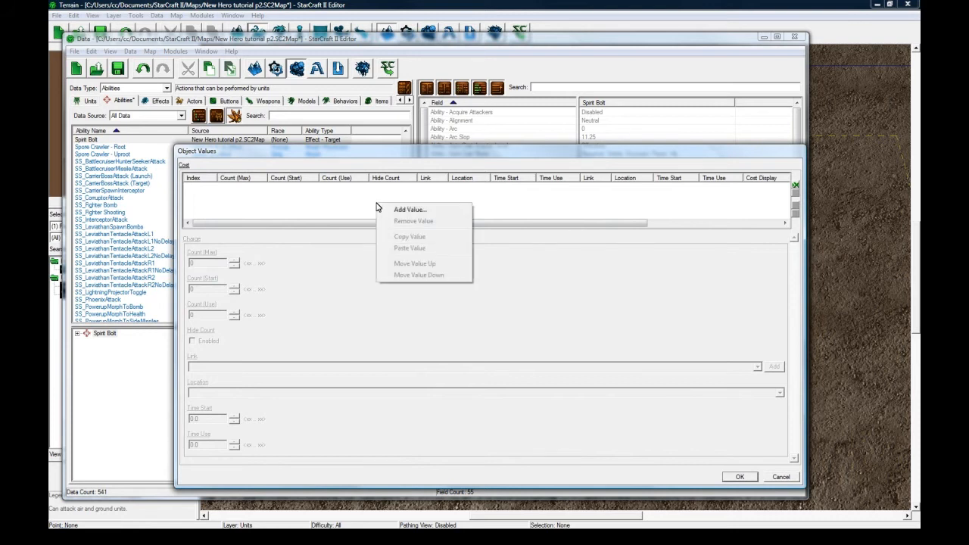
{"action": "left_click", "coordinate": [409, 210]}
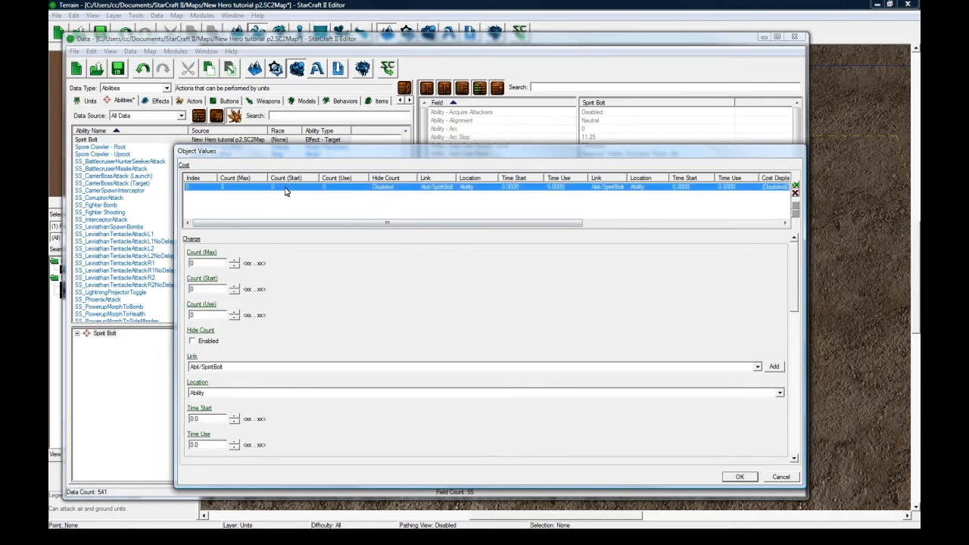
{"action": "left_click_drag", "start_coordinate": [796, 258], "coordinate": [798, 310]}
{"action": "left_click_drag", "start_coordinate": [219, 335], "coordinate": [179, 334]}
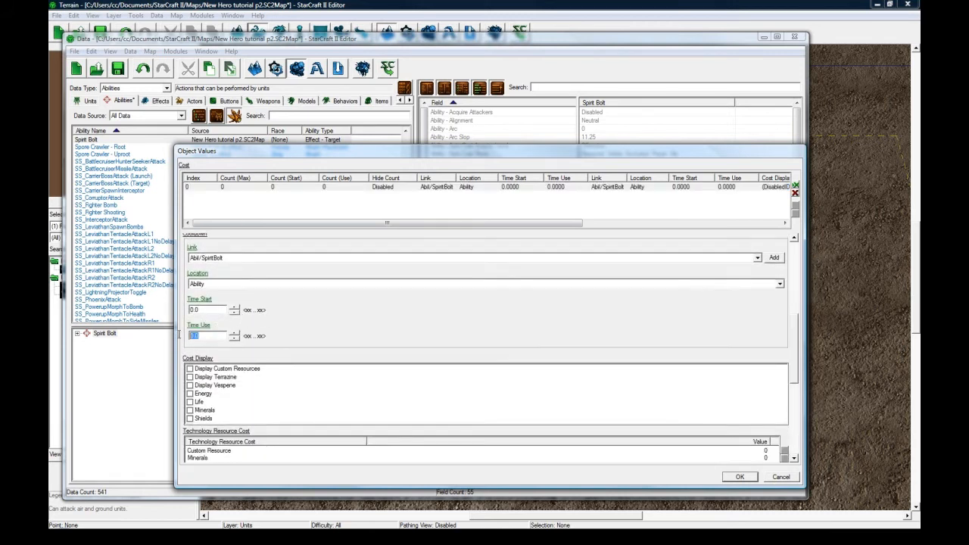
{"action": "type", "text": "5"}
Set the Energy value under the cost entry's Vitals to 25.
{"action": "left_click_drag", "start_coordinate": [788, 329], "coordinate": [797, 409]}
{"action": "left_click", "coordinate": [212, 400]}
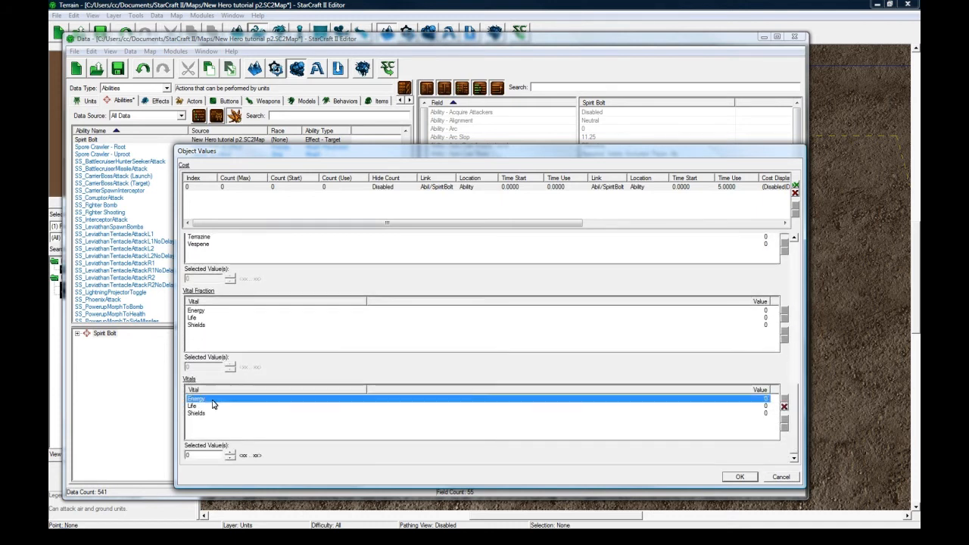
{"action": "left_click_drag", "start_coordinate": [202, 454], "coordinate": [173, 453]}
{"action": "type", "text": "25"}
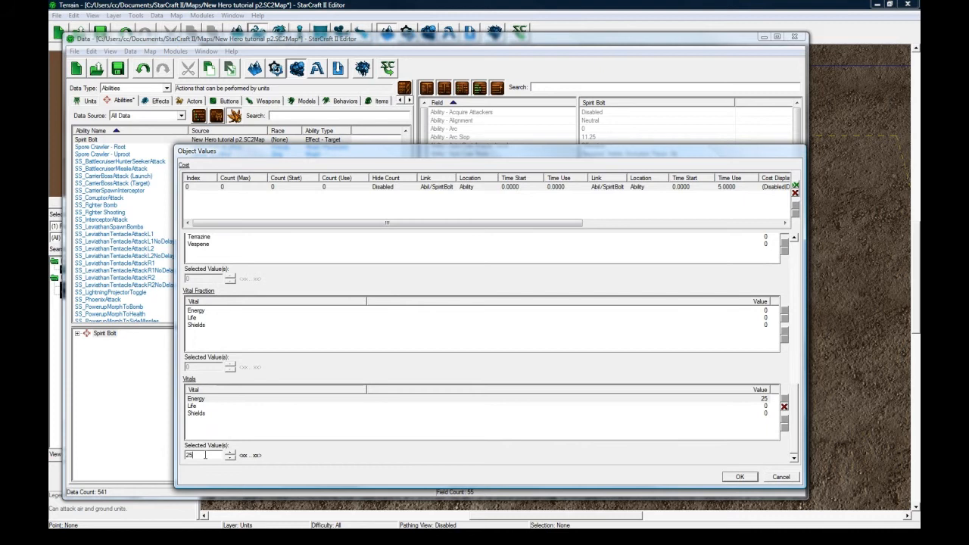
{"action": "left_click", "coordinate": [221, 405]}
{"action": "left_click", "coordinate": [225, 399]}
Add a second cost entry with the same cooldown of 5, set its Energy vital cost to 35, and accept the costs.
{"action": "double_click", "coordinate": [321, 188]}
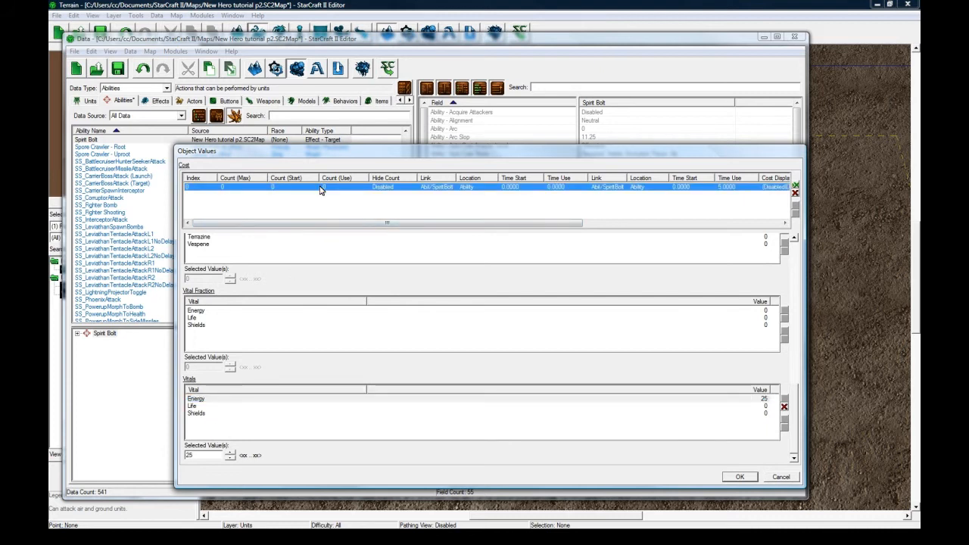
{"action": "left_click_drag", "start_coordinate": [203, 455], "coordinate": [173, 455]}
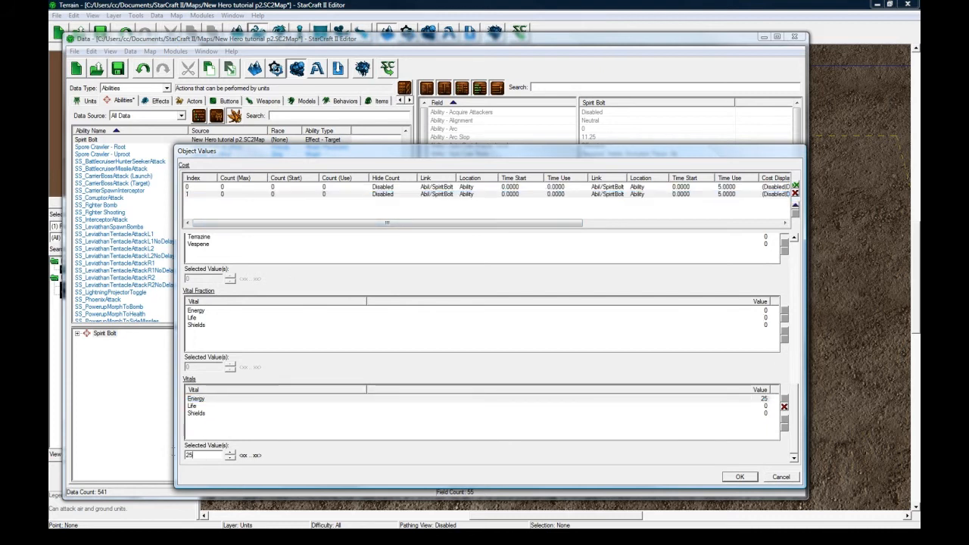
{"action": "type", "text": "35"}
{"action": "left_click_drag", "start_coordinate": [793, 409], "coordinate": [257, 359]}
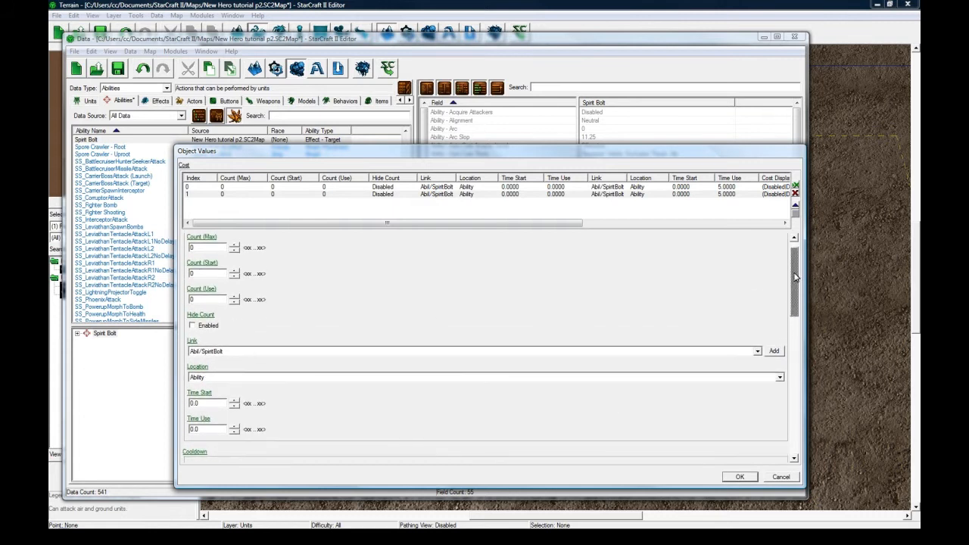
{"action": "left_click_drag", "start_coordinate": [796, 277], "coordinate": [799, 331]}
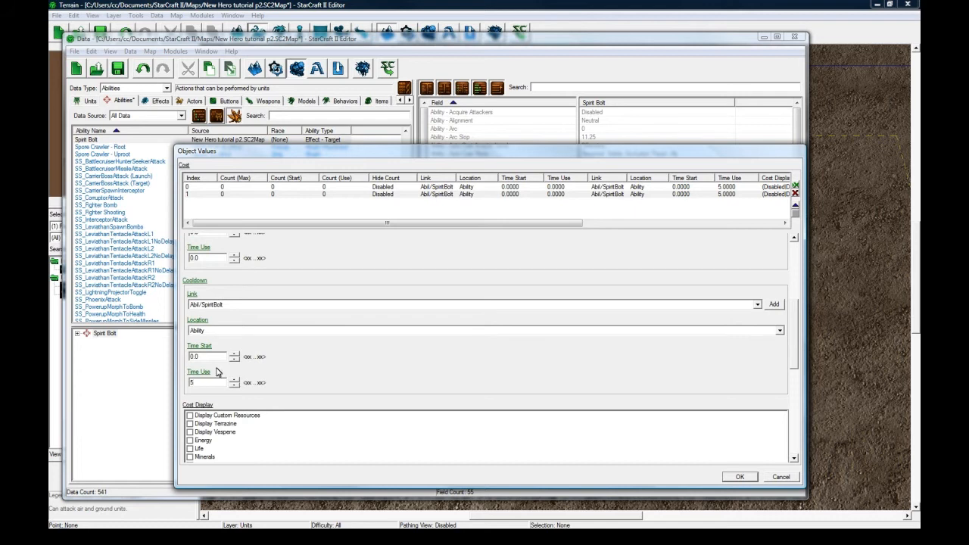
{"action": "left_click", "coordinate": [740, 477]}
Add a Range value of 5 to the Spirit Bolt ability's stats.
{"action": "scroll", "coordinate": [611, 341], "scroll_direction": "down", "scroll_amount": 3}
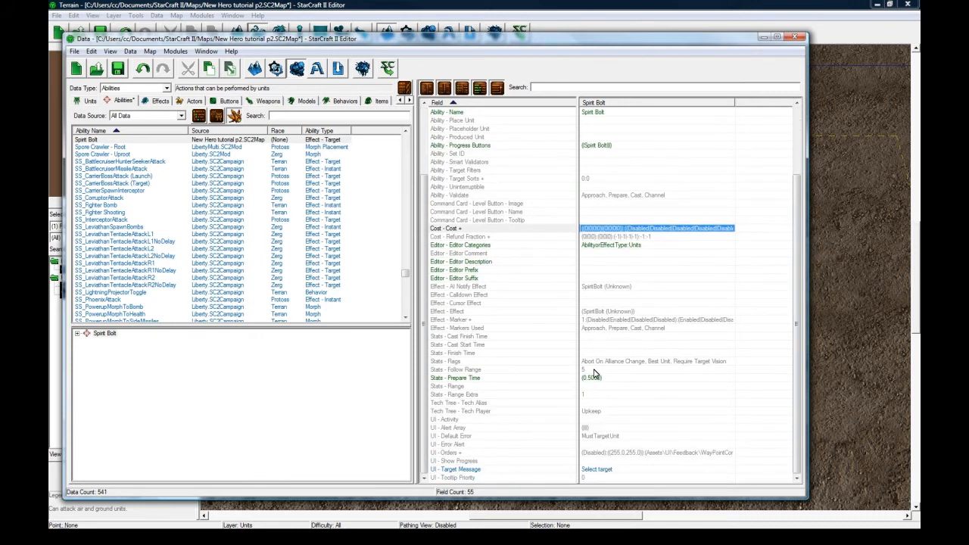
{"action": "left_click", "coordinate": [594, 370]}
{"action": "double_click", "coordinate": [594, 387]}
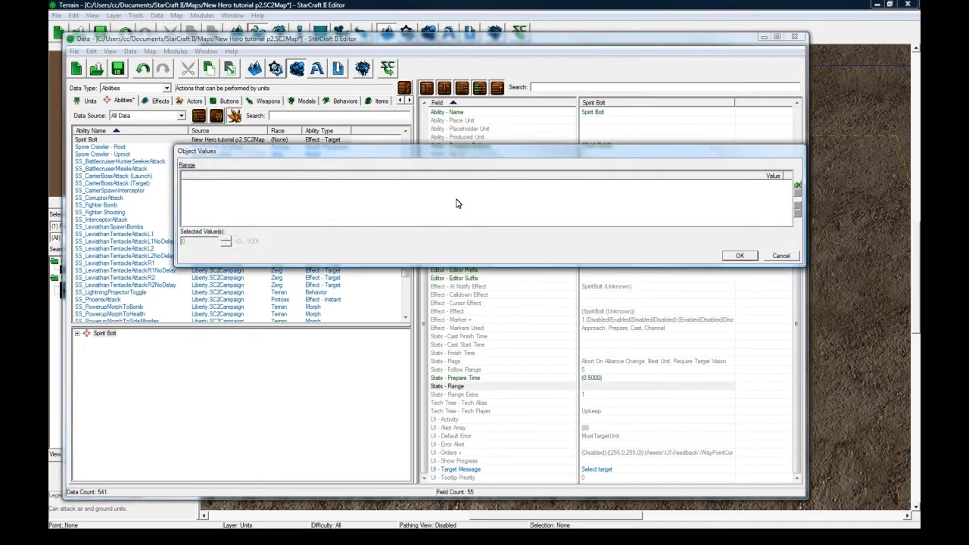
{"action": "right_click", "coordinate": [456, 203]}
{"action": "left_click", "coordinate": [483, 221]}
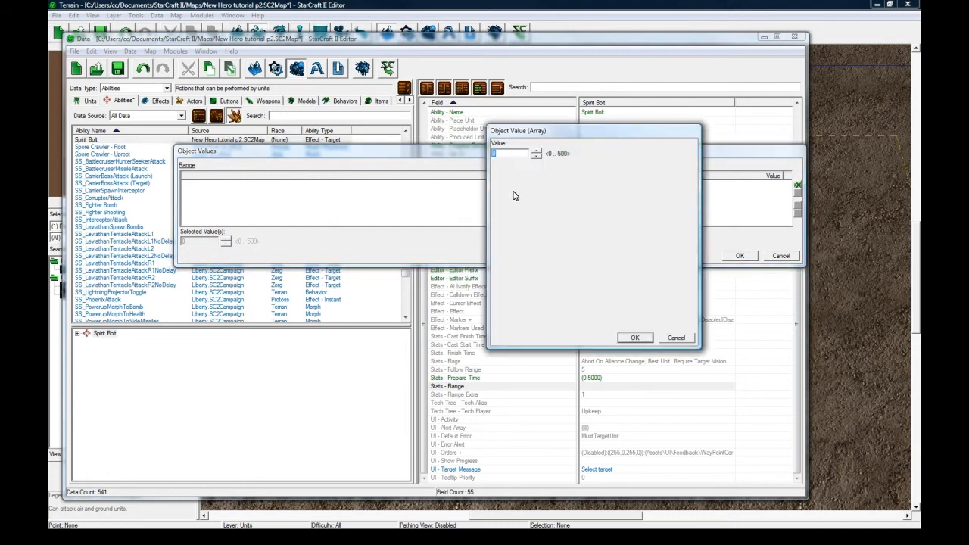
{"action": "type", "text": "5"}
{"action": "key", "text": "Return"}
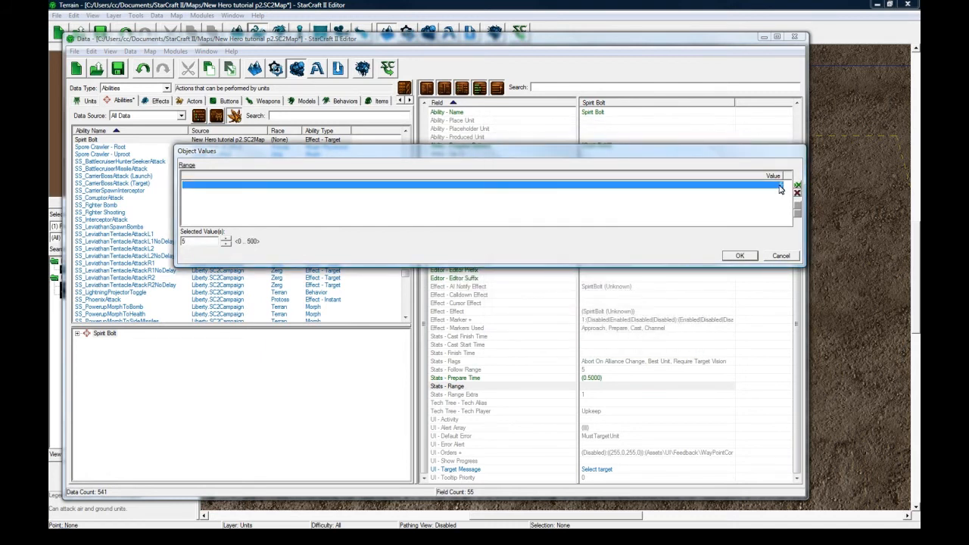
Add a second Range value of 6 and remove it again.
{"action": "right_click", "coordinate": [642, 201]}
{"action": "left_click", "coordinate": [651, 210]}
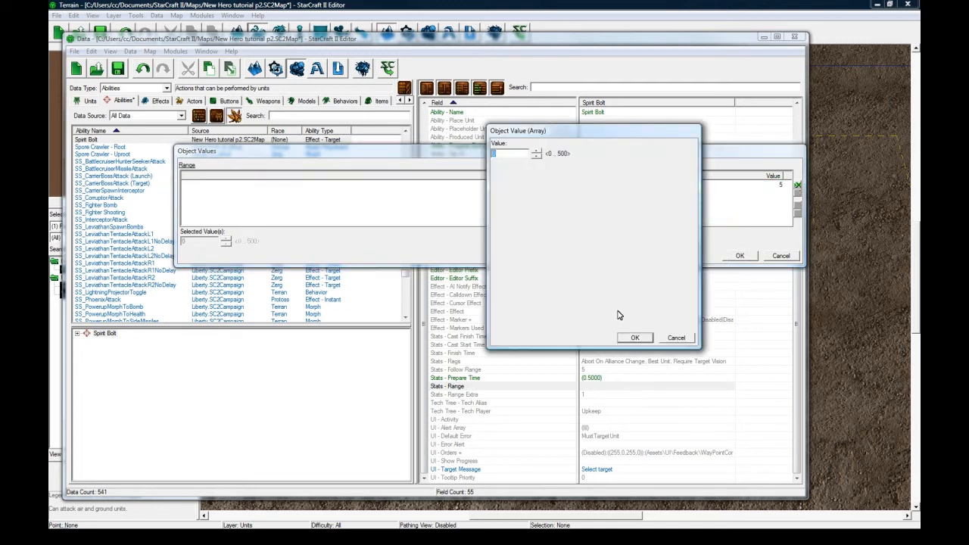
{"action": "type", "text": "6"}
{"action": "left_click", "coordinate": [635, 338]}
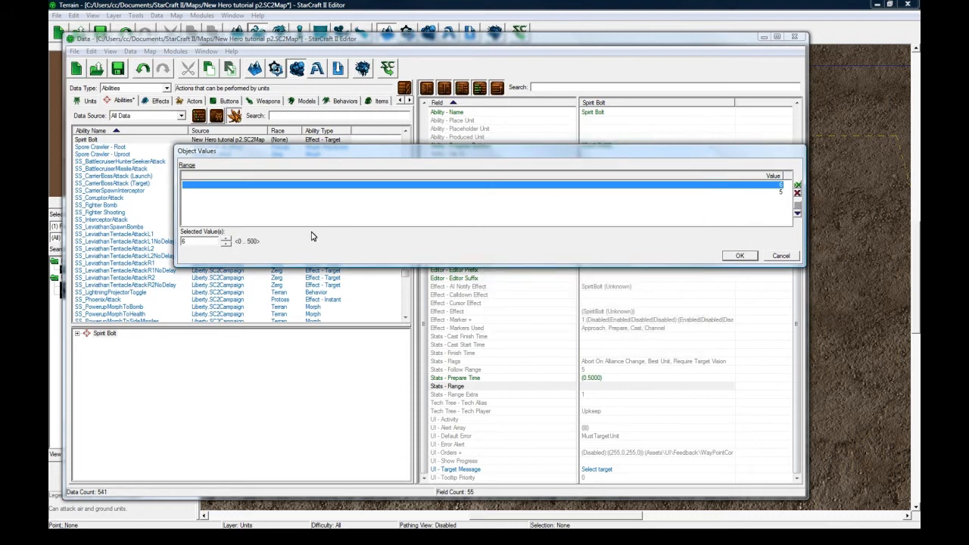
{"action": "left_click", "coordinate": [797, 203]}
{"action": "left_click", "coordinate": [769, 187]}
{"action": "left_click", "coordinate": [778, 194]}
{"action": "left_click", "coordinate": [797, 193]}
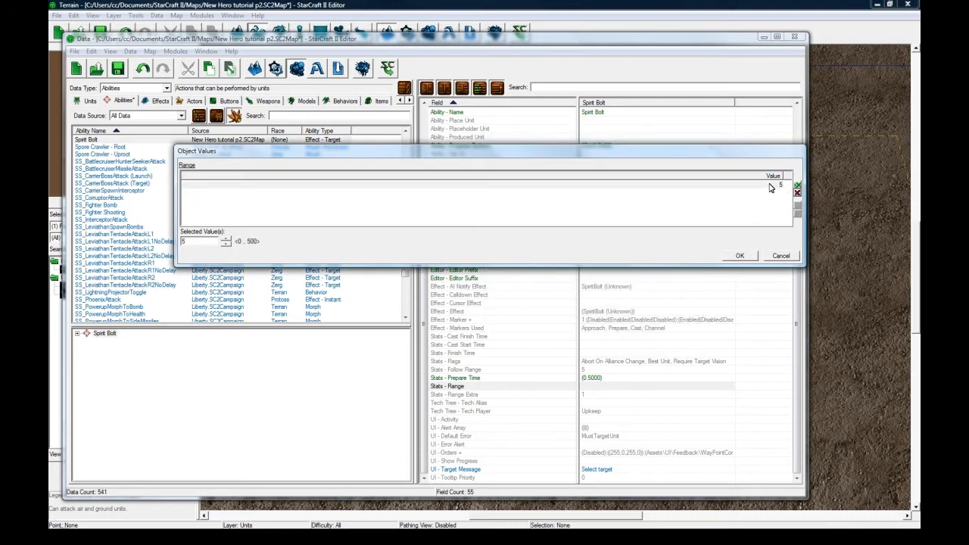
Accept 5 as the only Range value and enable Prepare in the ability's Show Progress setting.
{"action": "left_click", "coordinate": [772, 186]}
{"action": "left_click", "coordinate": [740, 256]}
{"action": "left_click", "coordinate": [595, 429]}
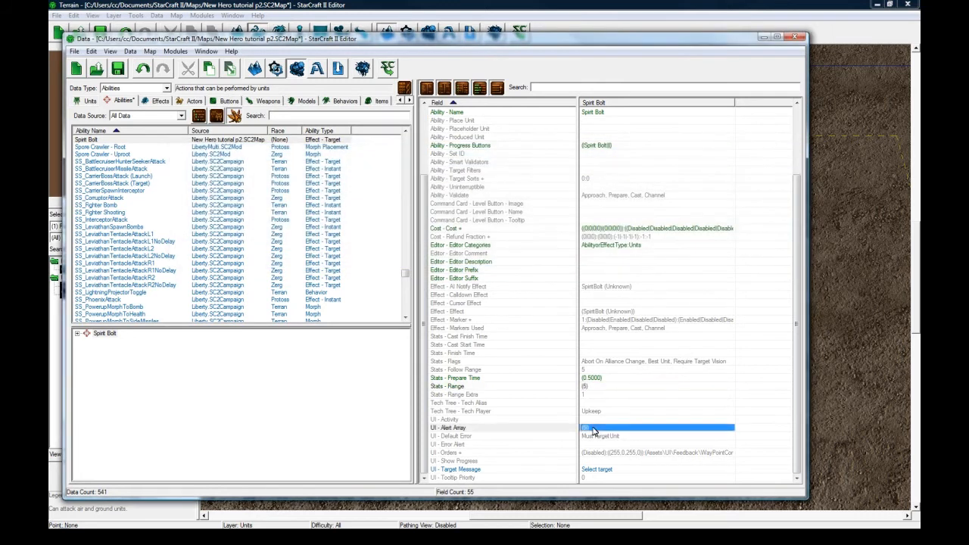
{"action": "double_click", "coordinate": [603, 462]}
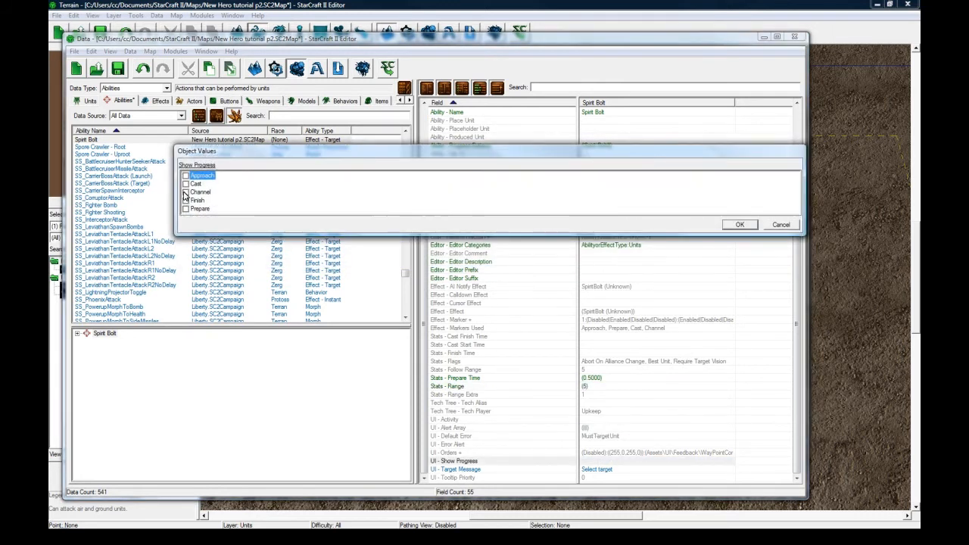
{"action": "left_click", "coordinate": [186, 208]}
{"action": "left_click", "coordinate": [740, 225]}
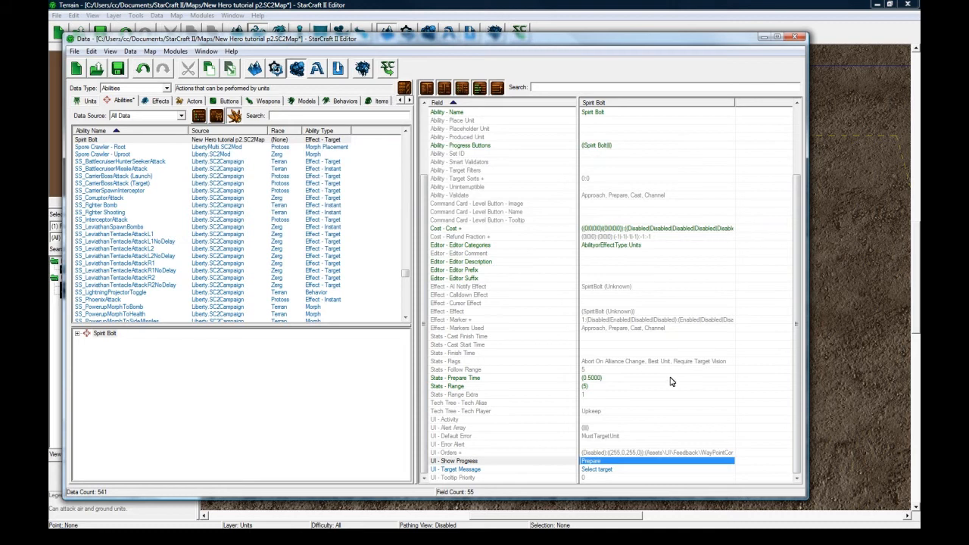
Examine the ability's Flags options along with its UI, stats, effect and target filter fields.
{"action": "left_click", "coordinate": [610, 468]}
{"action": "left_click", "coordinate": [610, 437]}
{"action": "scroll", "coordinate": [609, 409], "scroll_direction": "up", "scroll_amount": 3}
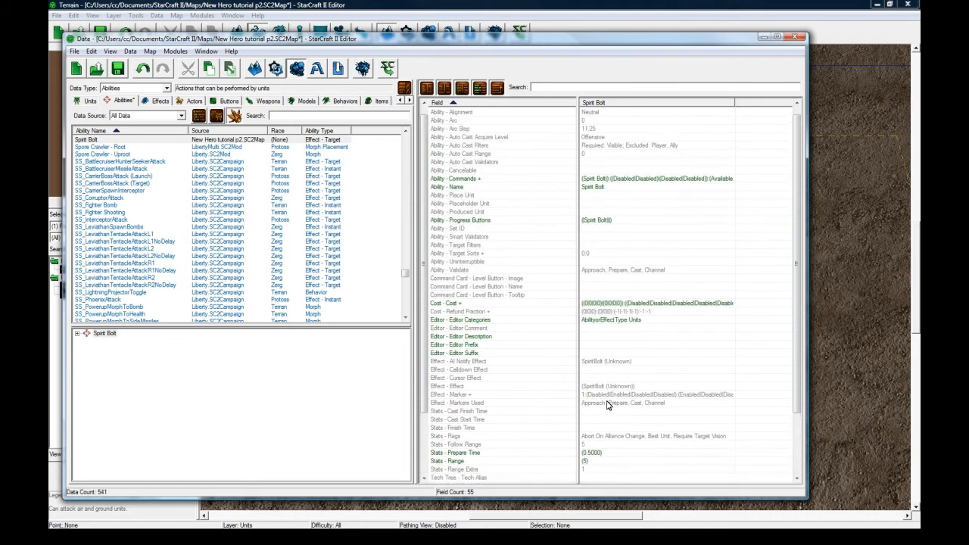
{"action": "left_click", "coordinate": [600, 421]}
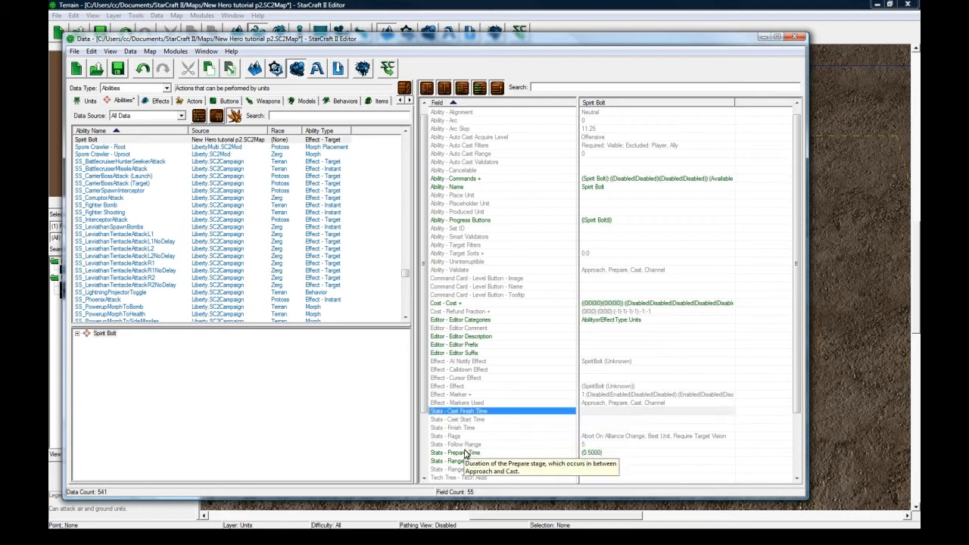
{"action": "left_click", "coordinate": [596, 452]}
{"action": "double_click", "coordinate": [617, 436]}
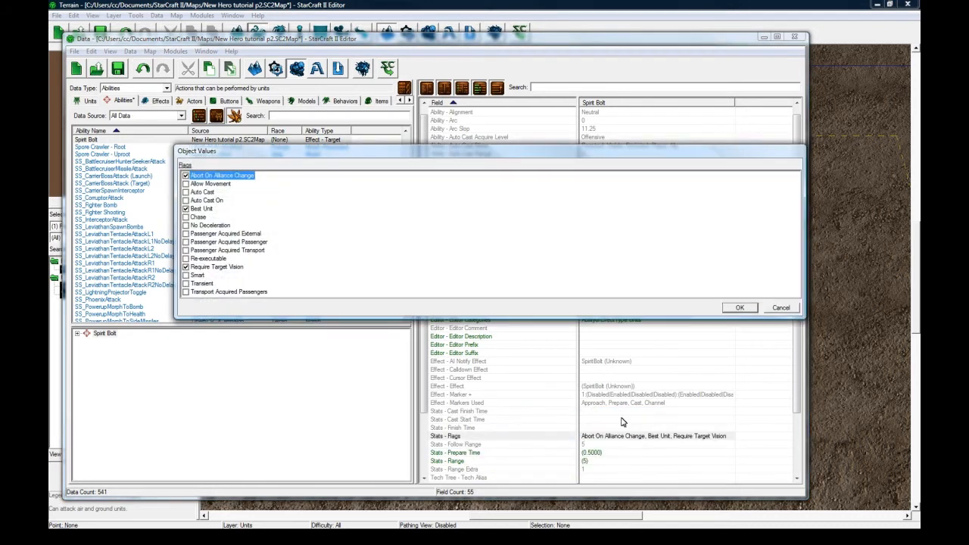
{"action": "left_click", "coordinate": [780, 308]}
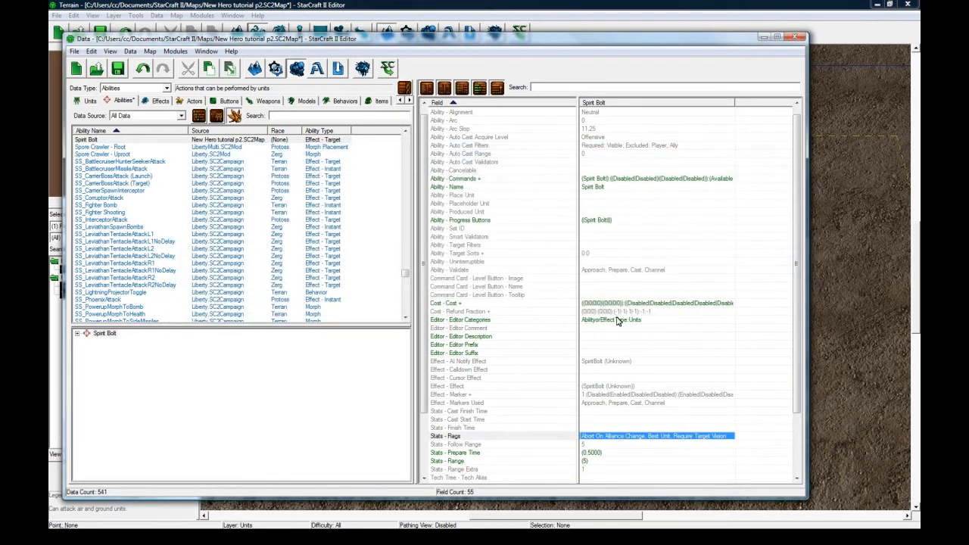
{"action": "left_click", "coordinate": [598, 385]}
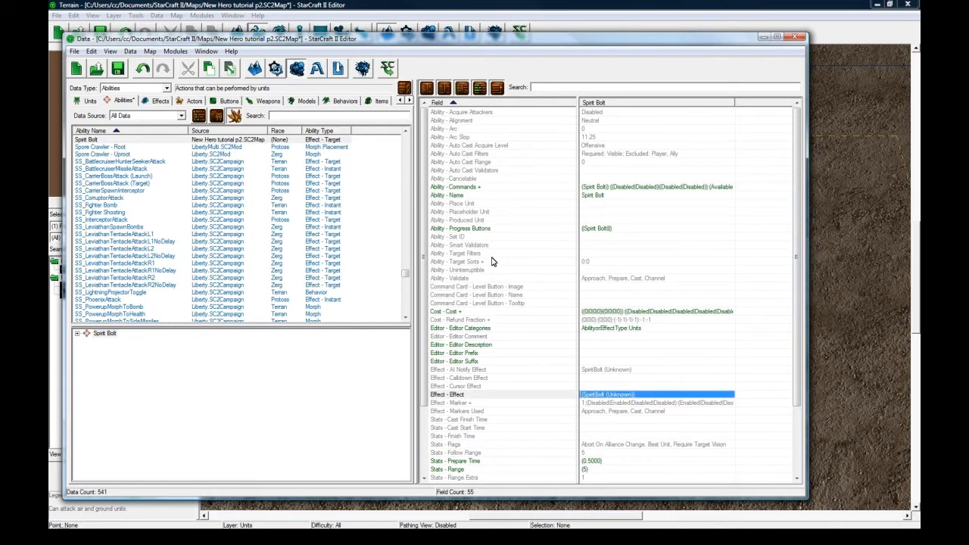
{"action": "left_click", "coordinate": [493, 253]}
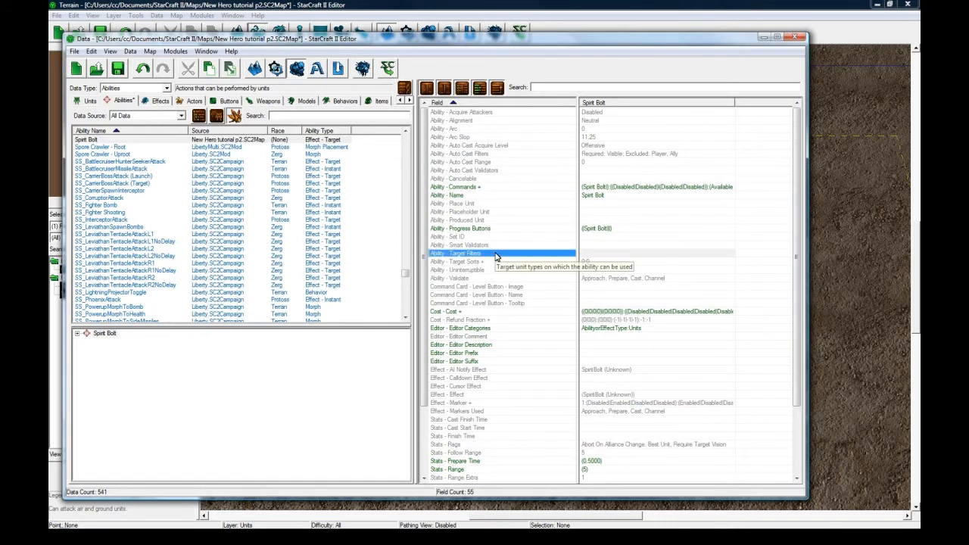
Add a target filter to the Spirit Bolt ability that allows Enemy and excludes Player, Ally and Neutral, and save the map.
{"action": "double_click", "coordinate": [599, 256]}
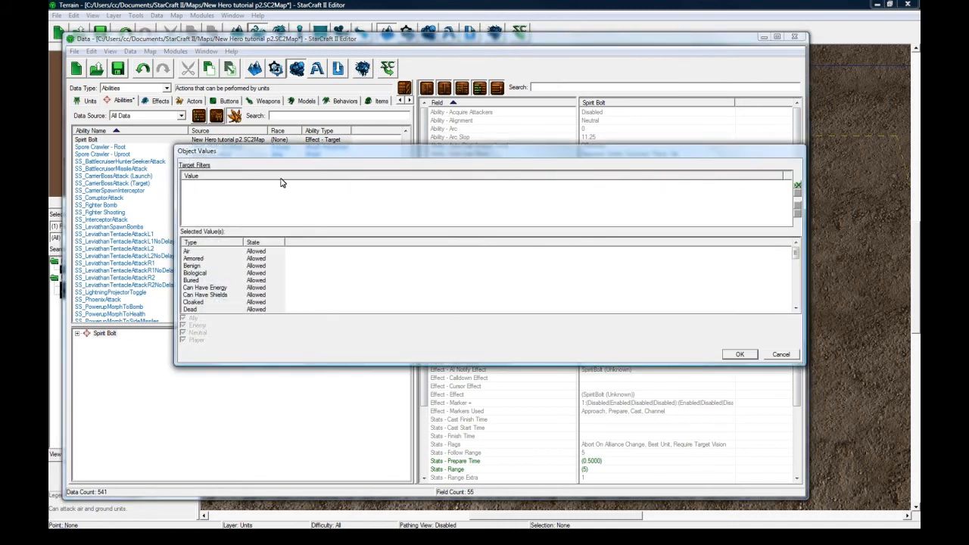
{"action": "right_click", "coordinate": [295, 198]}
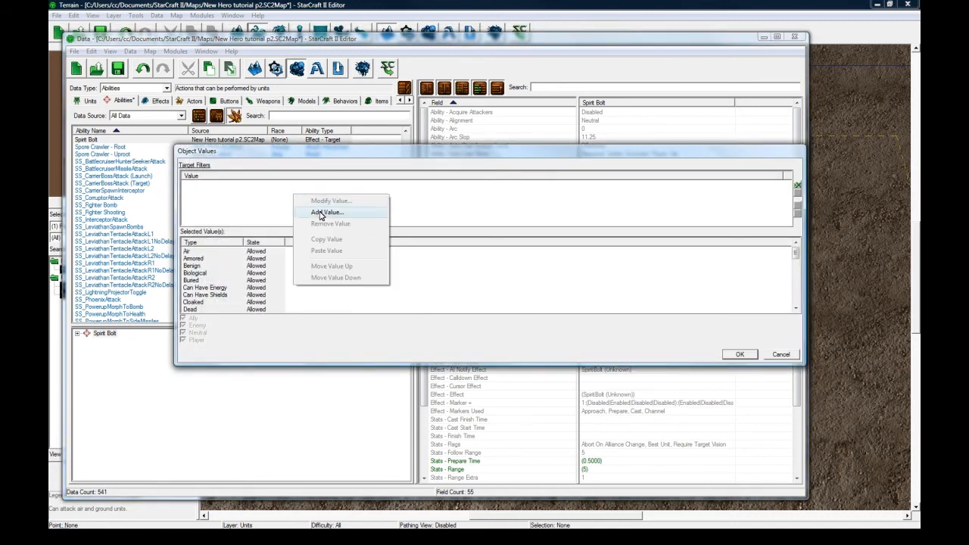
{"action": "left_click", "coordinate": [321, 216]}
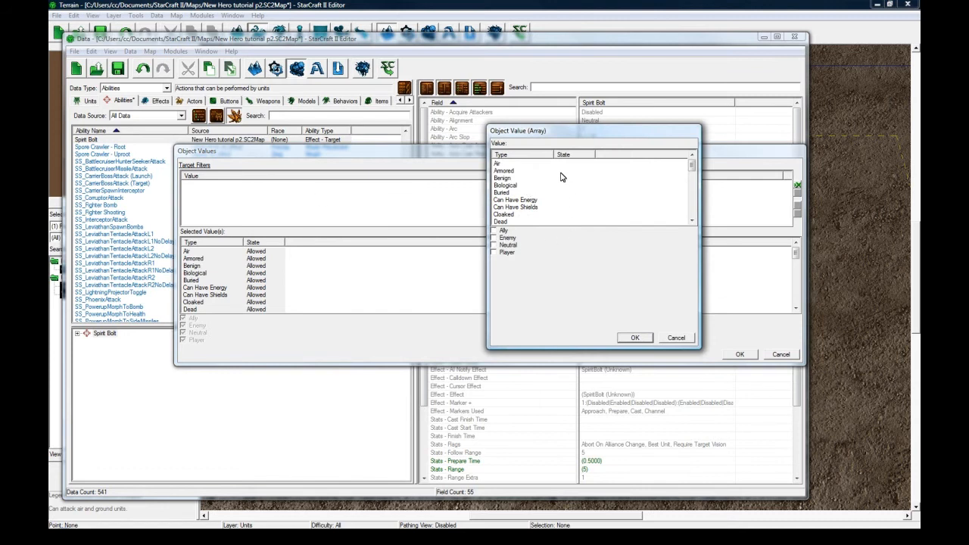
{"action": "left_click", "coordinate": [634, 337]}
{"action": "left_click", "coordinate": [736, 354]}
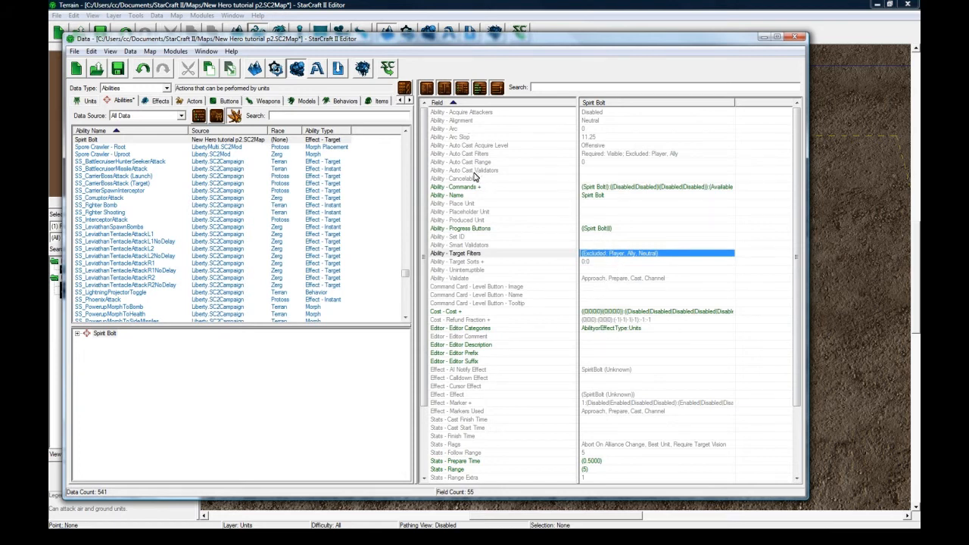
{"action": "left_click", "coordinate": [613, 261]}
{"action": "left_click", "coordinate": [617, 255]}
{"action": "left_click", "coordinate": [118, 69]}
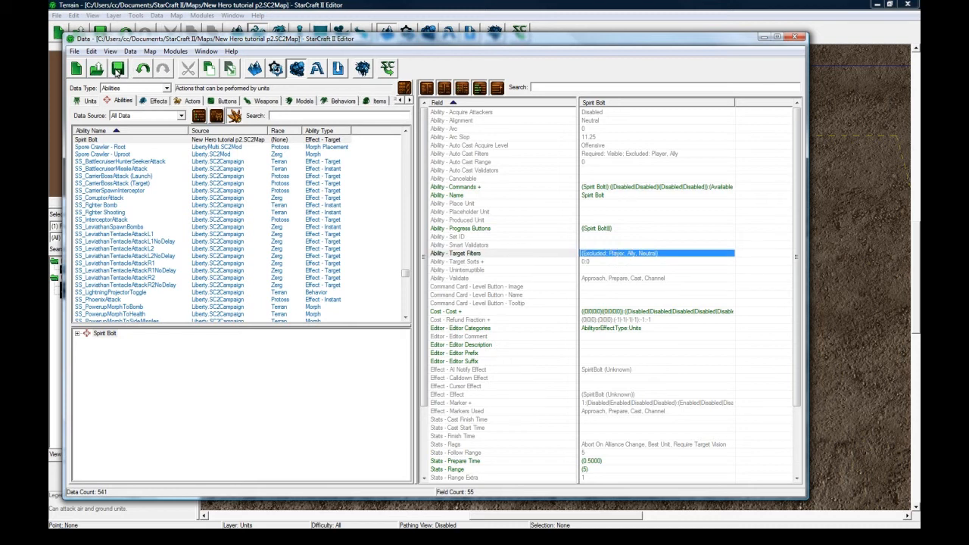
Sort the abilities by ability type and examine the SS_CorruptorAttack and Tosh - Consumption Effect - Target abilities as references.
{"action": "left_click", "coordinate": [114, 141]}
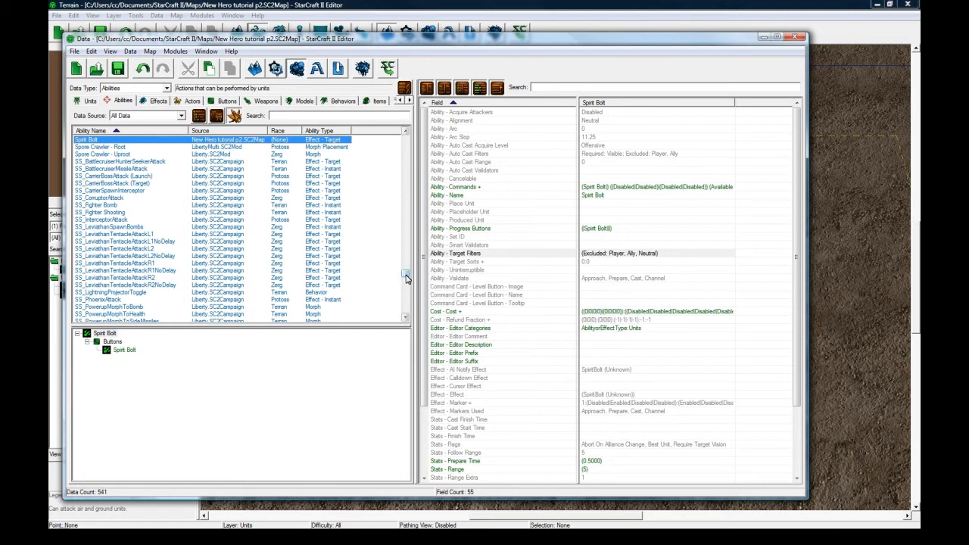
{"action": "scroll", "coordinate": [406, 274], "scroll_direction": "up", "scroll_amount": 5}
{"action": "left_click_drag", "start_coordinate": [405, 270], "coordinate": [409, 261]}
{"action": "left_click", "coordinate": [322, 130]}
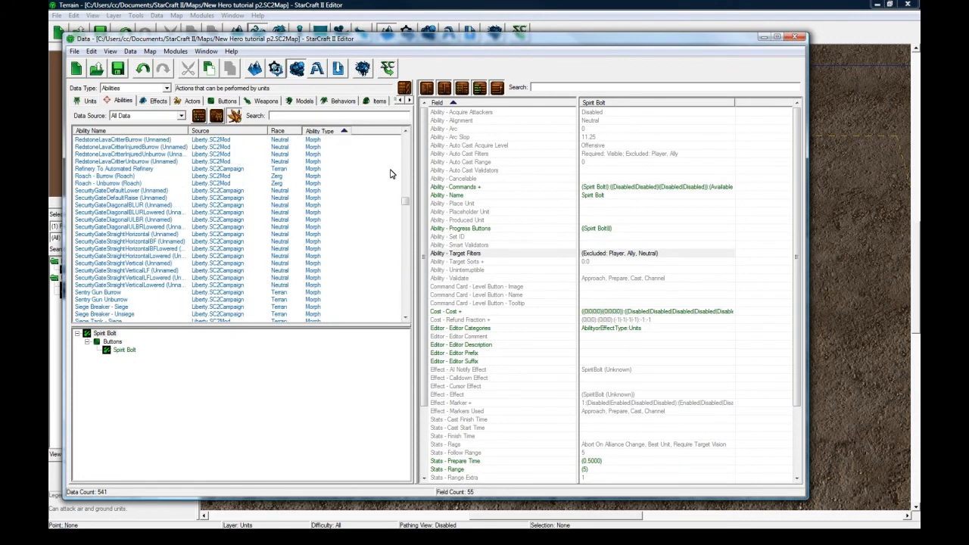
{"action": "left_click_drag", "start_coordinate": [406, 203], "coordinate": [407, 205]}
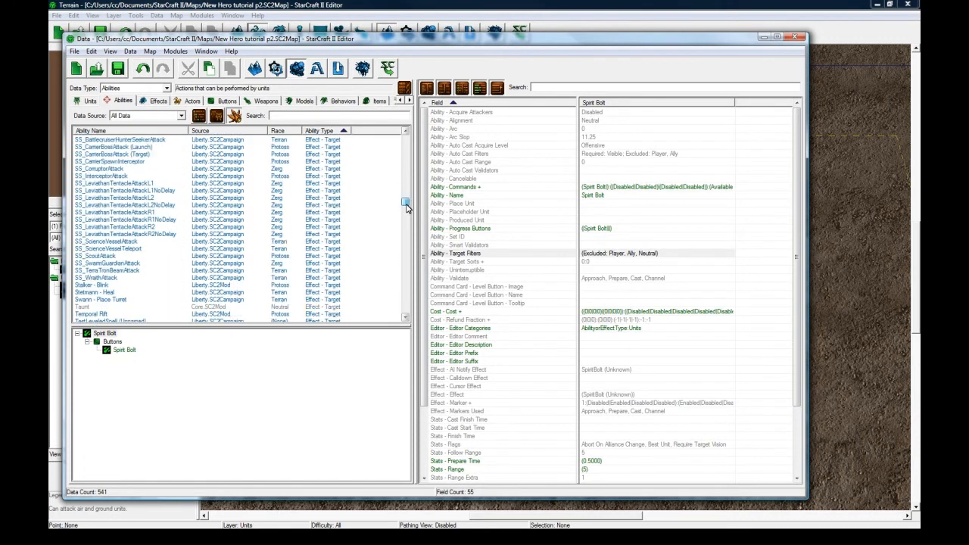
{"action": "left_click", "coordinate": [119, 168]}
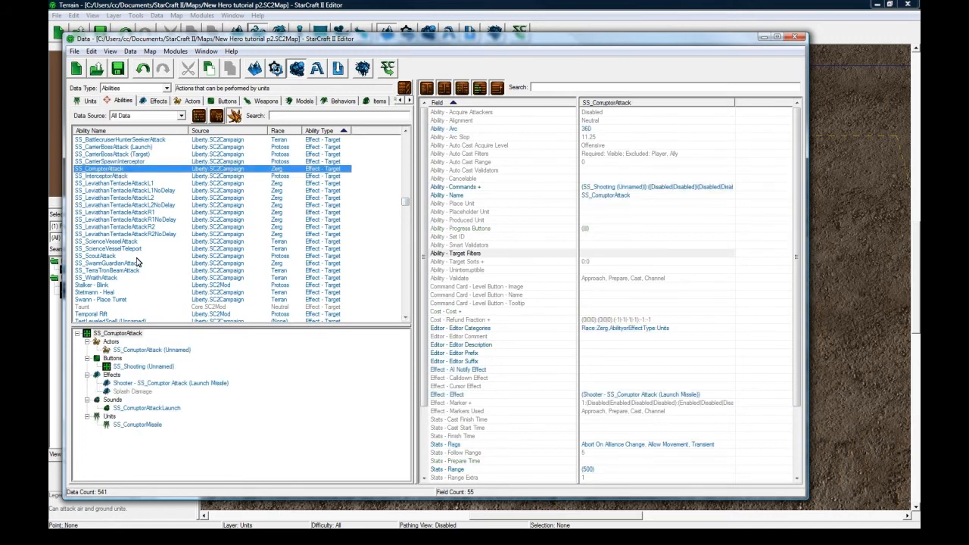
{"action": "scroll", "coordinate": [129, 273], "scroll_direction": "down", "scroll_amount": 5}
{"action": "scroll", "coordinate": [138, 261], "scroll_direction": "down", "scroll_amount": 3}
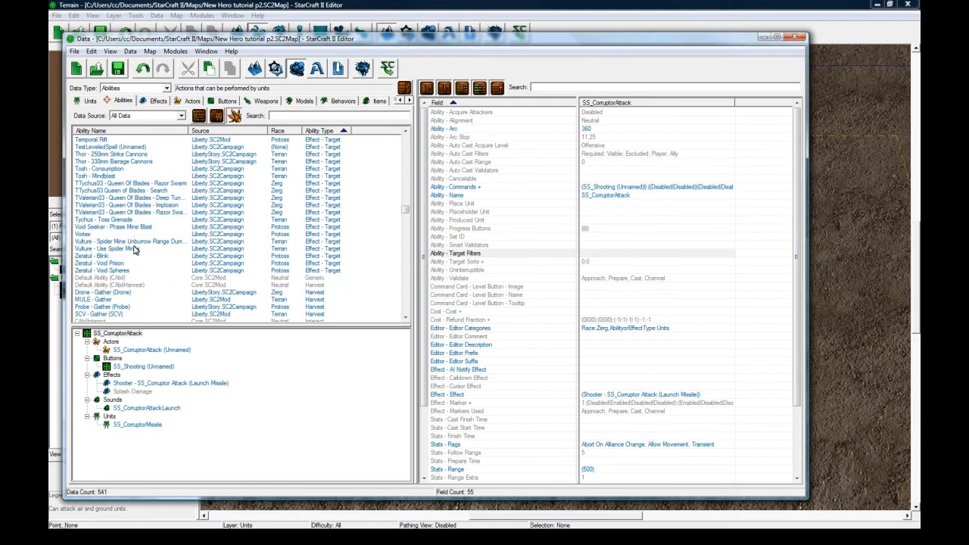
{"action": "left_click", "coordinate": [124, 170]}
Browse more Effect - Target abilities and examine the KarassPlasmaSurge, Hive Mind Emulator - Mind Control and HybridC - Plasma Blast entries.
{"action": "scroll", "coordinate": [219, 236], "scroll_direction": "up", "scroll_amount": 5}
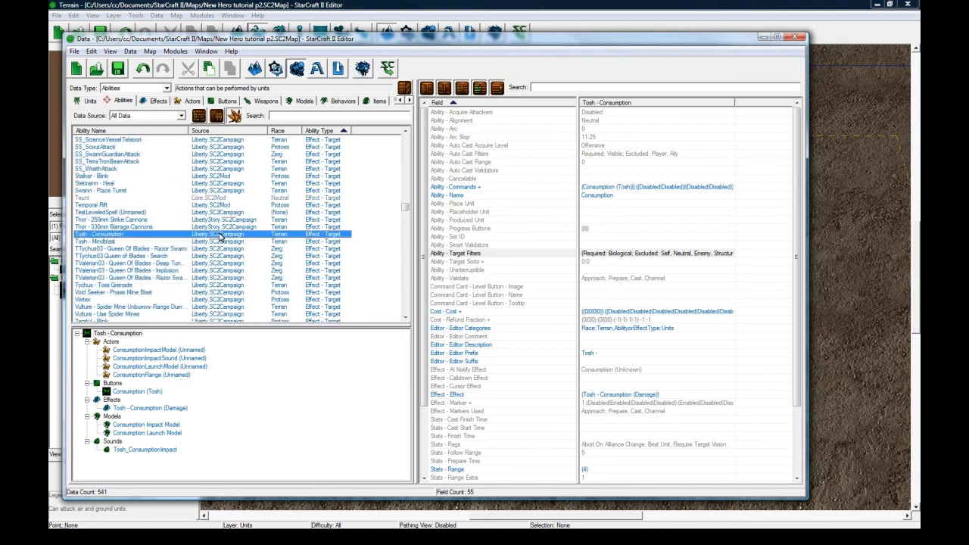
{"action": "scroll", "coordinate": [219, 238], "scroll_direction": "up", "scroll_amount": 10}
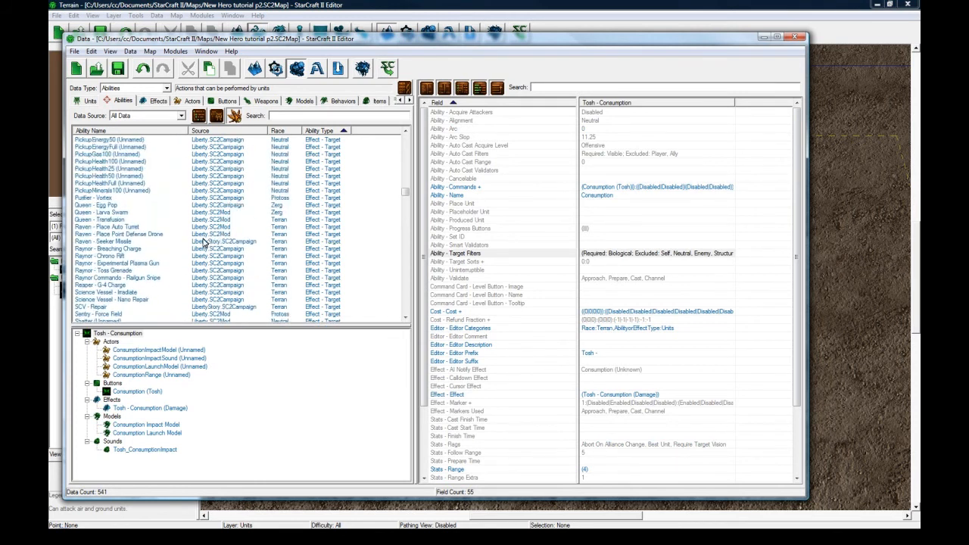
{"action": "scroll", "coordinate": [135, 213], "scroll_direction": "down", "scroll_amount": 1}
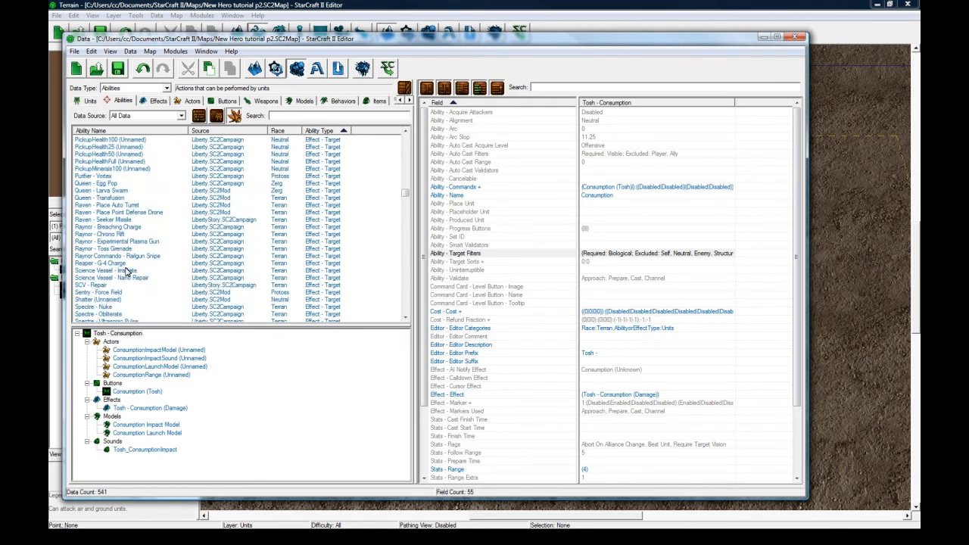
{"action": "scroll", "coordinate": [130, 280], "scroll_direction": "up", "scroll_amount": 7}
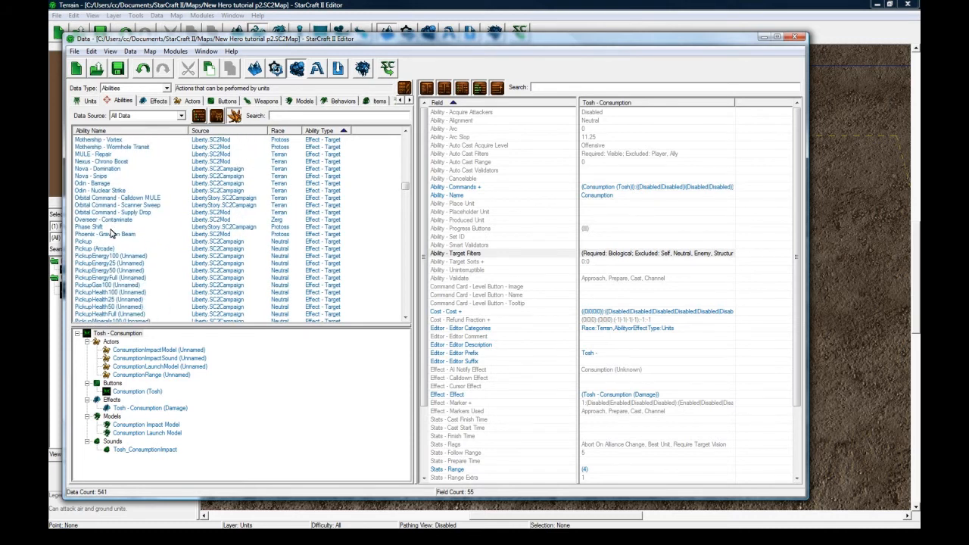
{"action": "scroll", "coordinate": [111, 234], "scroll_direction": "up", "scroll_amount": 2}
{"action": "scroll", "coordinate": [111, 234], "scroll_direction": "up", "scroll_amount": 4}
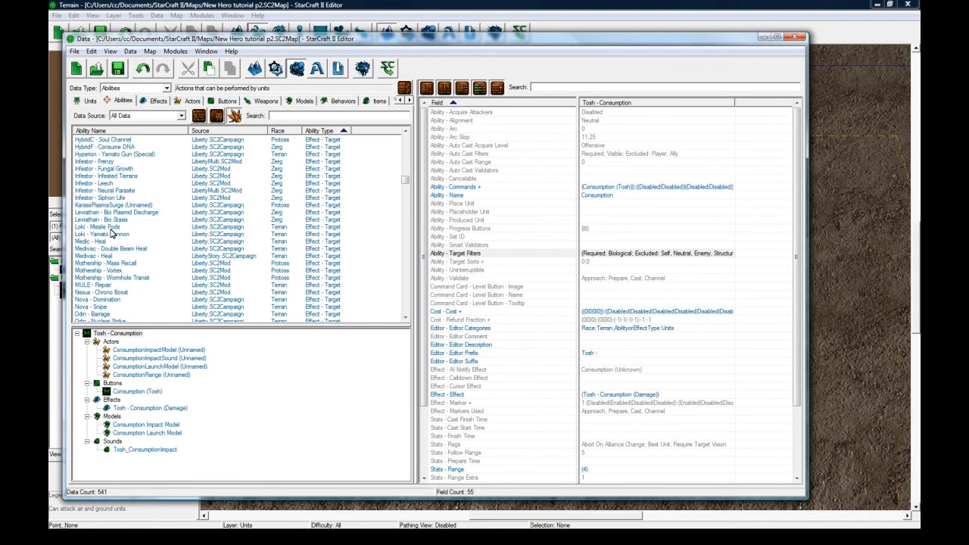
{"action": "left_click", "coordinate": [118, 206]}
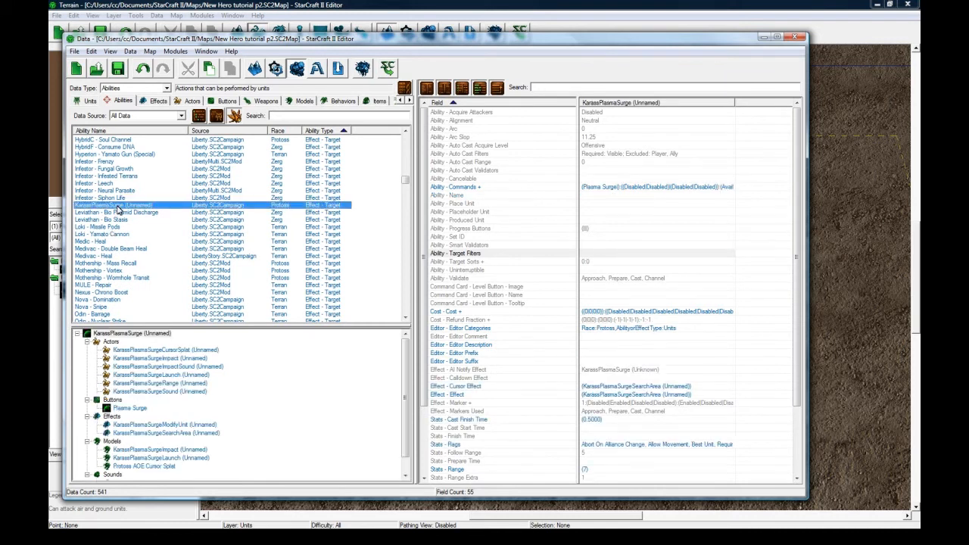
{"action": "scroll", "coordinate": [117, 210], "scroll_direction": "up", "scroll_amount": 3}
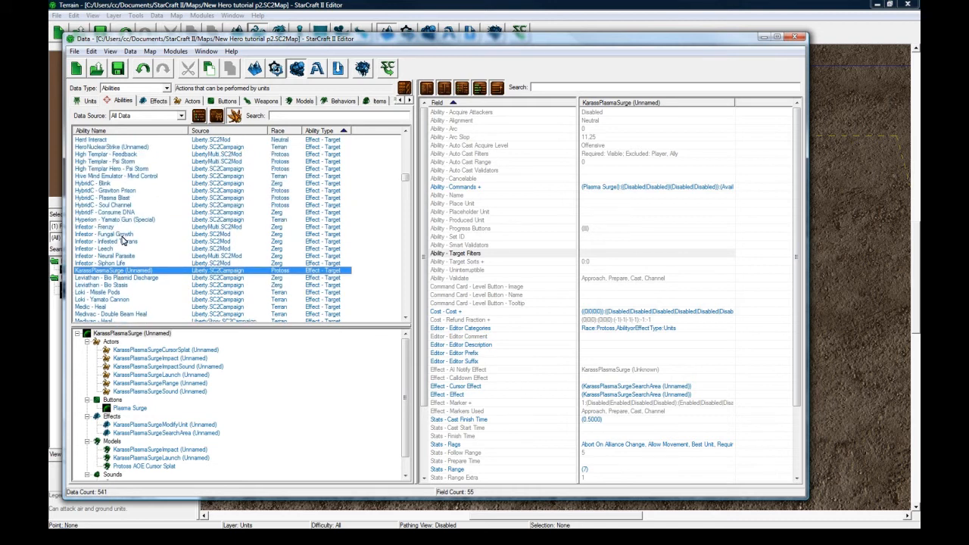
{"action": "scroll", "coordinate": [130, 209], "scroll_direction": "up", "scroll_amount": 2}
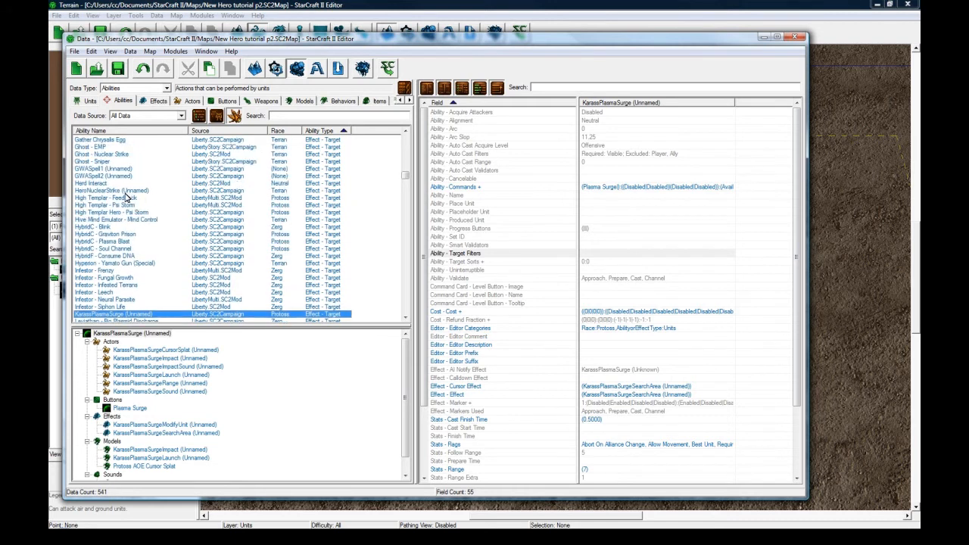
{"action": "left_click", "coordinate": [120, 234]}
{"action": "left_click", "coordinate": [121, 221]}
{"action": "left_click", "coordinate": [124, 242]}
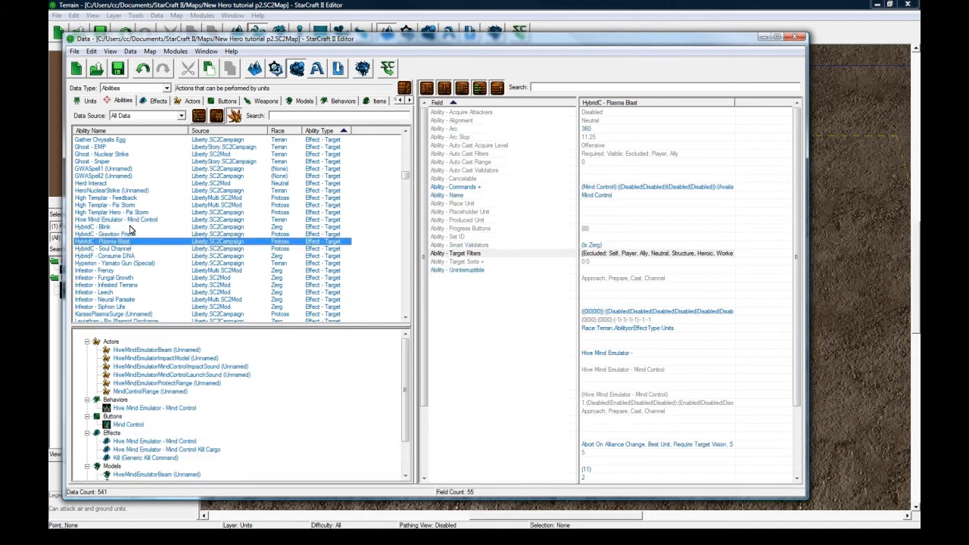
Look through the remaining Effect - Target abilities and examine the Loki - Yamato Cannon ability's fields and linked objects.
{"action": "scroll", "coordinate": [122, 204], "scroll_direction": "up", "scroll_amount": 3}
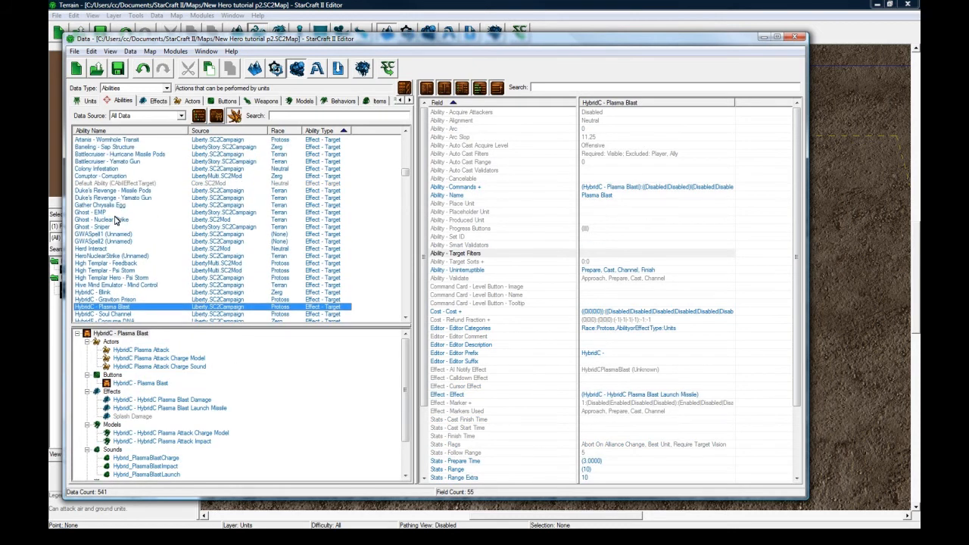
{"action": "scroll", "coordinate": [116, 219], "scroll_direction": "up", "scroll_amount": 3}
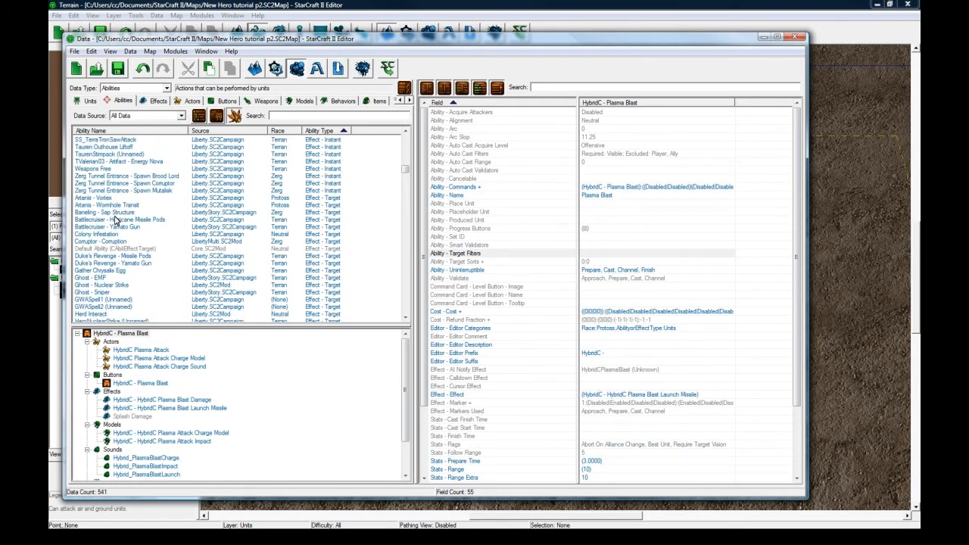
{"action": "scroll", "coordinate": [116, 220], "scroll_direction": "down", "scroll_amount": 1}
{"action": "scroll", "coordinate": [116, 219], "scroll_direction": "down", "scroll_amount": 5}
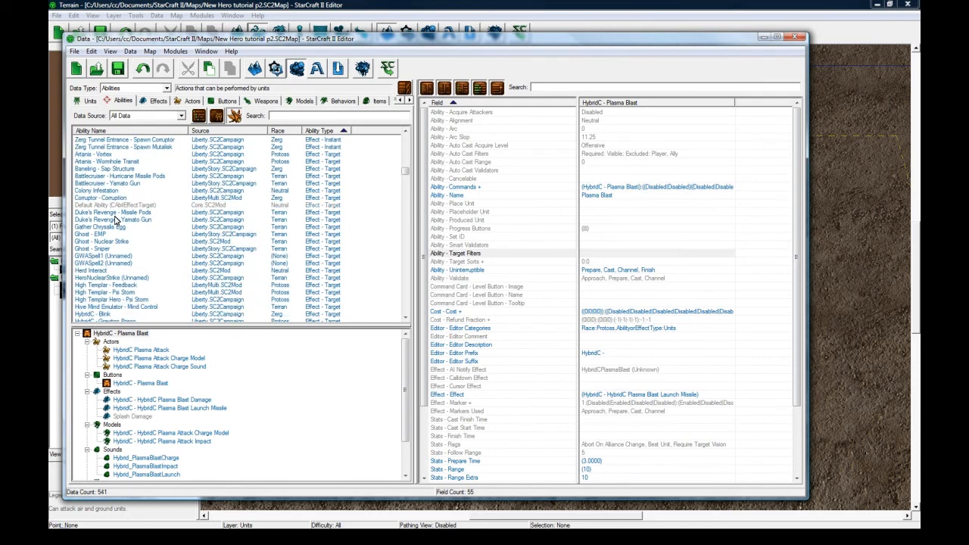
{"action": "scroll", "coordinate": [125, 210], "scroll_direction": "down", "scroll_amount": 5}
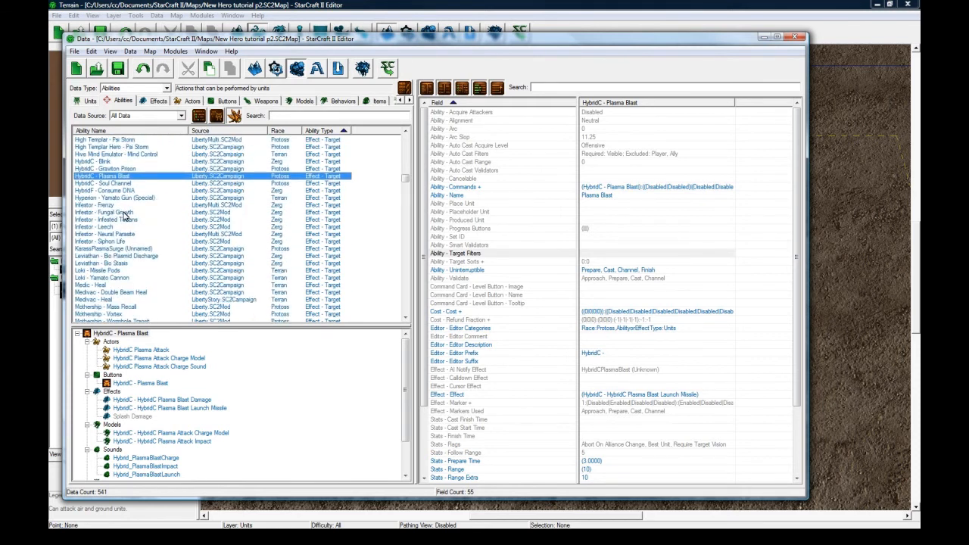
{"action": "scroll", "coordinate": [138, 245], "scroll_direction": "down", "scroll_amount": 1}
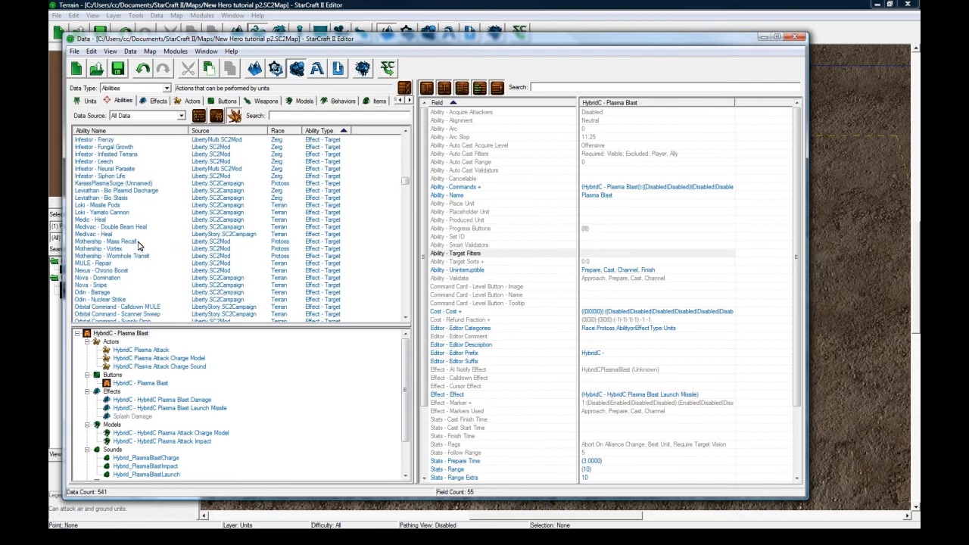
{"action": "left_click", "coordinate": [131, 213]}
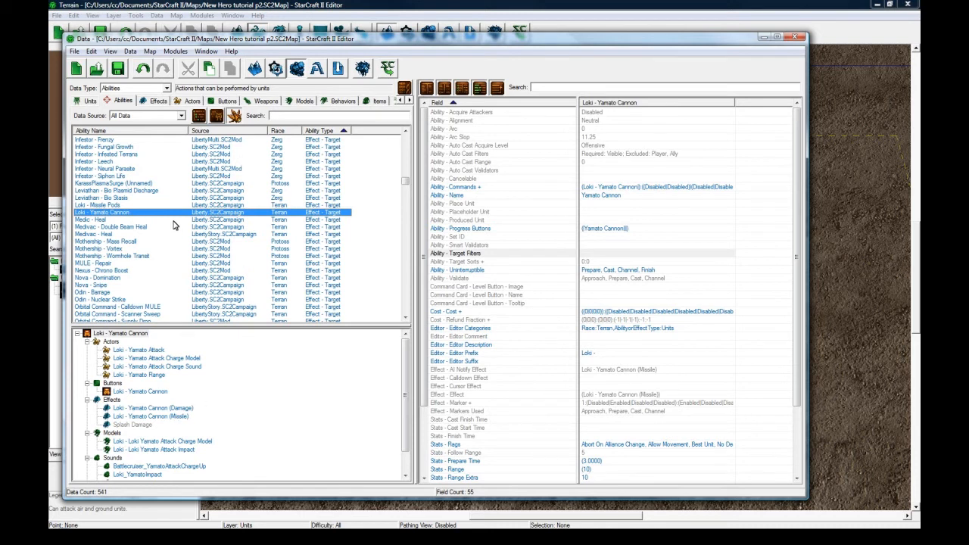
{"action": "left_click", "coordinate": [132, 218]}
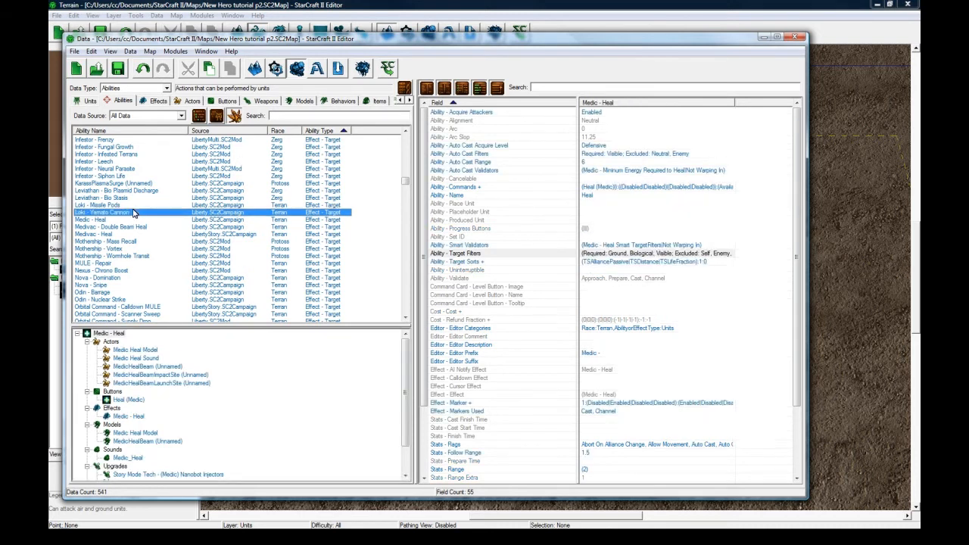
Filter the Effects data by "yamato" and select the Battlecruiser - Yamato Cannon (Missile) effect.
{"action": "left_click", "coordinate": [156, 101]}
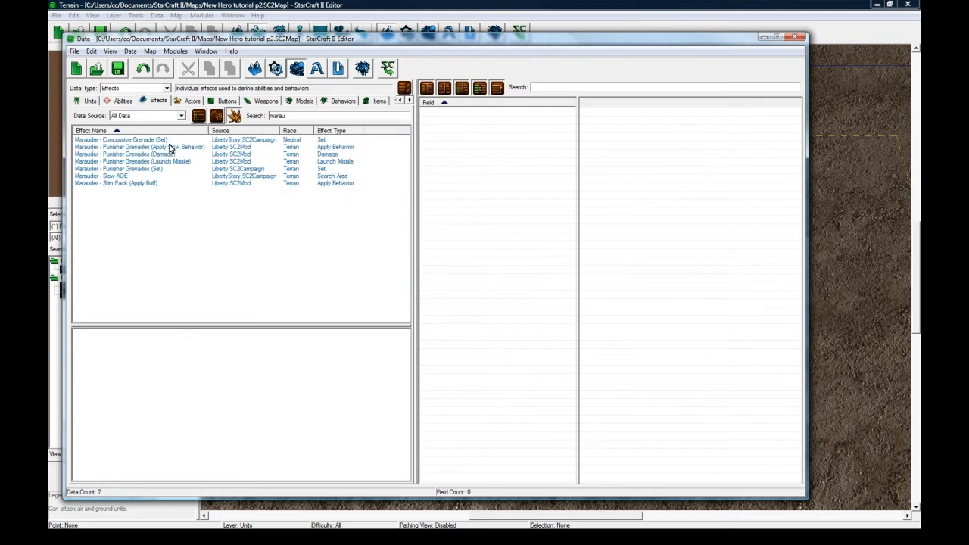
{"action": "left_click_drag", "start_coordinate": [287, 116], "coordinate": [259, 113]}
{"action": "type", "text": "yamato"}
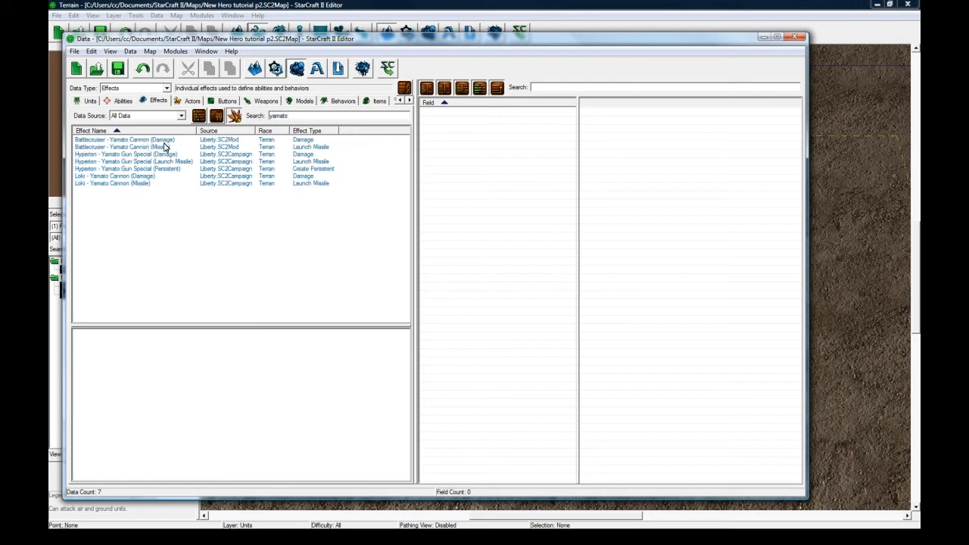
{"action": "left_click", "coordinate": [164, 147]}
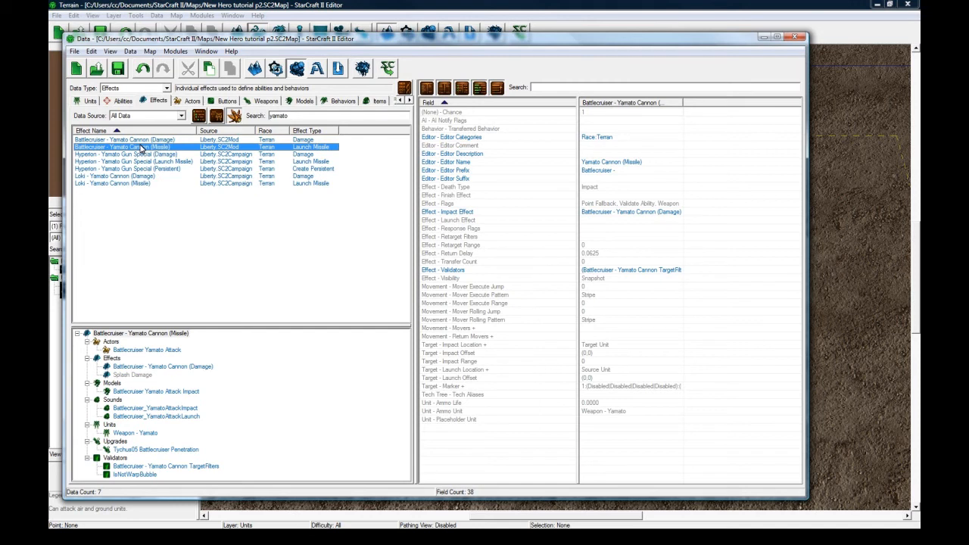
Duplicate the Battlecruiser - Yamato Cannon (Missile) effect together with its actor, Yamato Cannon (Damage) effect, impact model and Weapon - Yamato unit.
{"action": "right_click", "coordinate": [140, 148]}
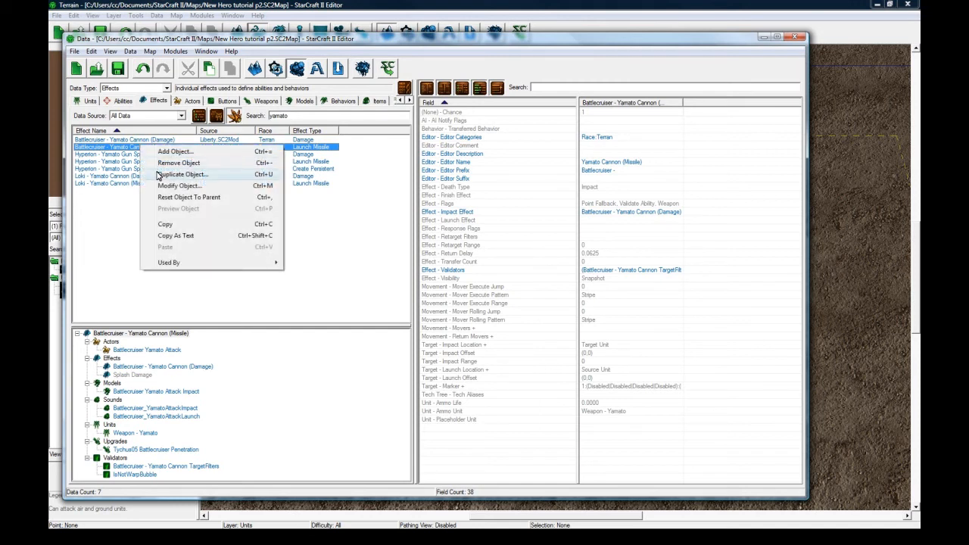
{"action": "left_click", "coordinate": [160, 175]}
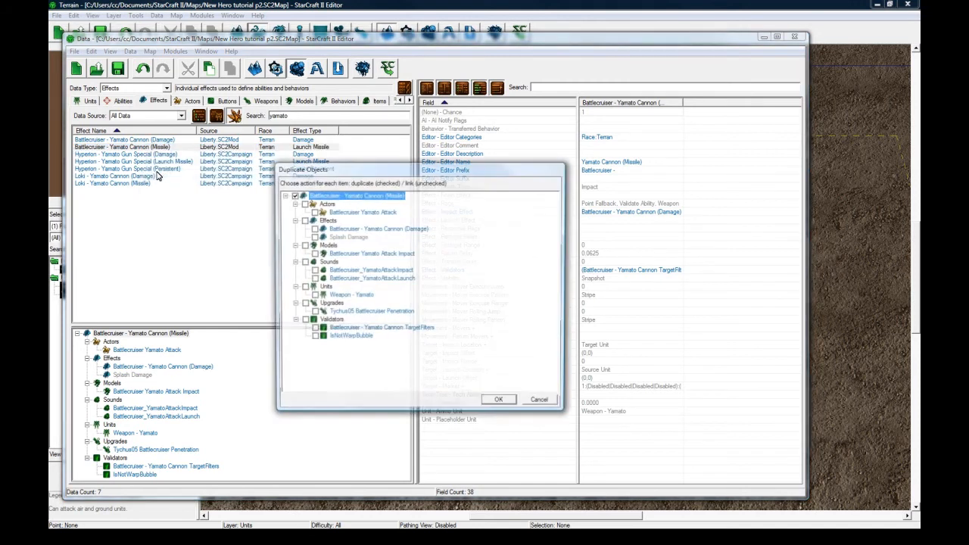
{"action": "left_click", "coordinate": [304, 204]}
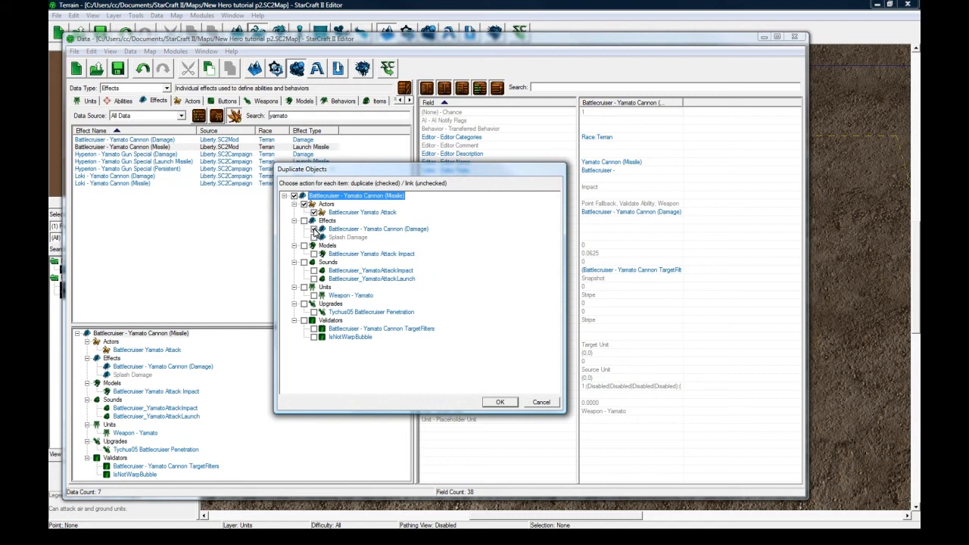
{"action": "left_click", "coordinate": [314, 229]}
{"action": "left_click", "coordinate": [304, 288]}
{"action": "left_click", "coordinate": [493, 402]}
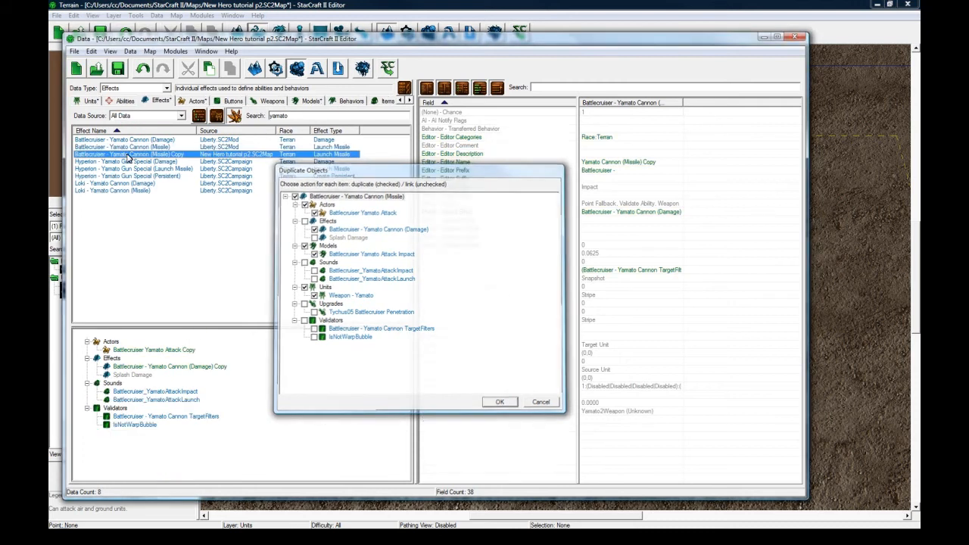
Rename the duplicated missile effect to Spirit Bolt Missile and give it the suggested ID SpiritBoltMissile.
{"action": "double_click", "coordinate": [131, 155]}
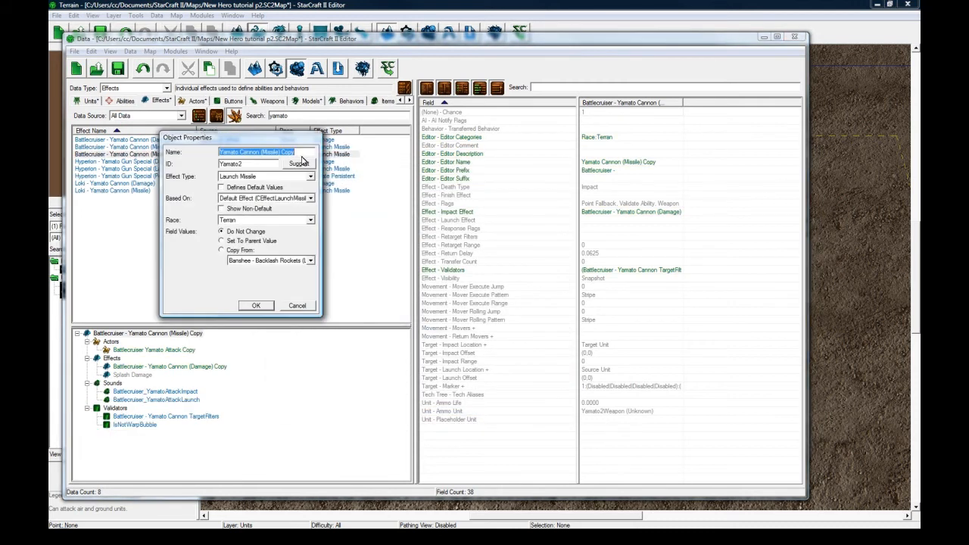
{"action": "type", "text": "Spirit Bolt"}
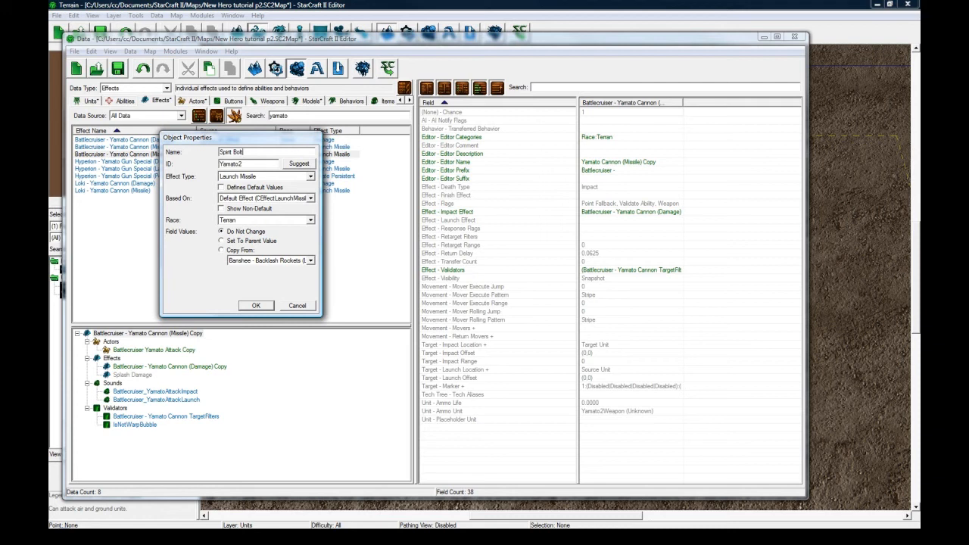
{"action": "type", "text": " Missile"}
{"action": "left_click", "coordinate": [300, 163]}
{"action": "left_click", "coordinate": [254, 306]}
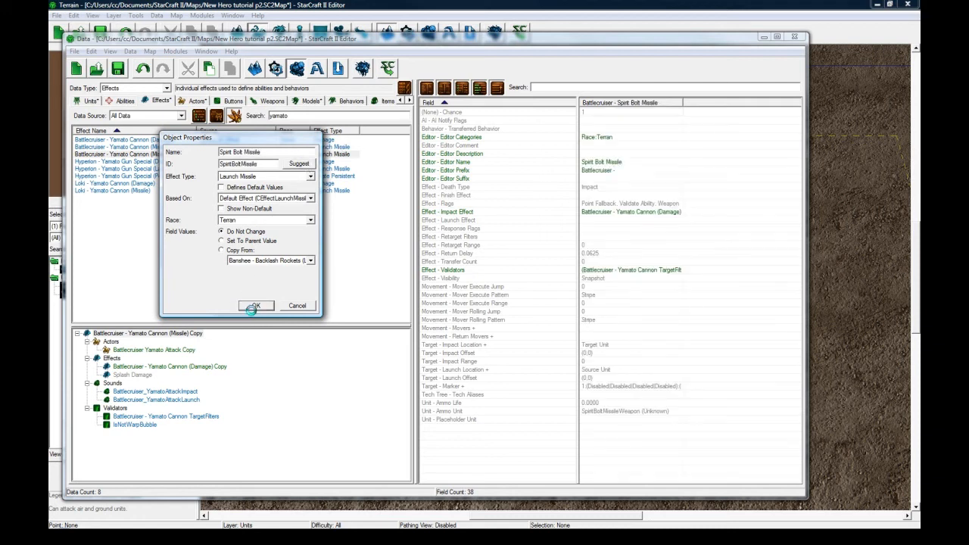
Clear the editor prefix of the Spirit Bolt Missile effect.
{"action": "left_click", "coordinate": [608, 171]}
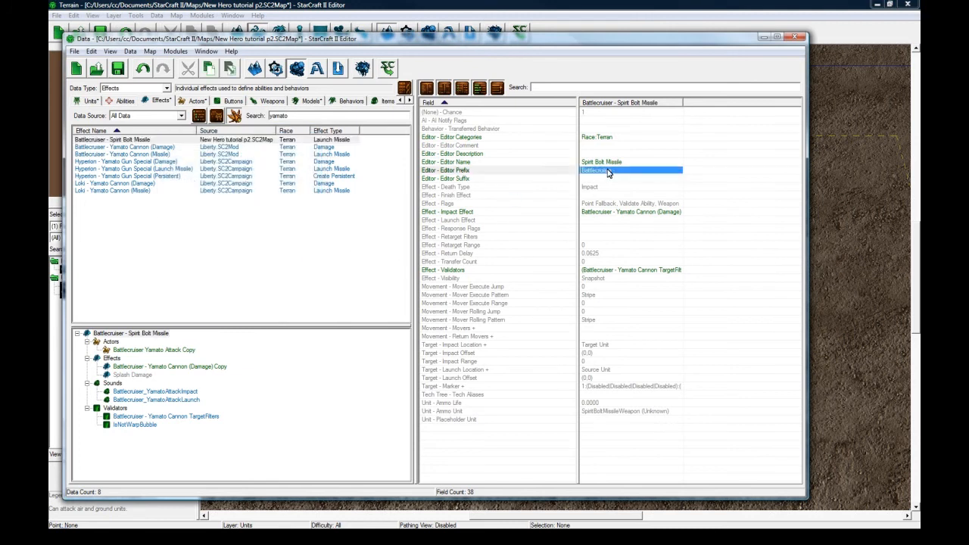
{"action": "double_click", "coordinate": [608, 171]}
{"action": "key", "text": "BackSpace"}
{"action": "key", "text": "Return"}
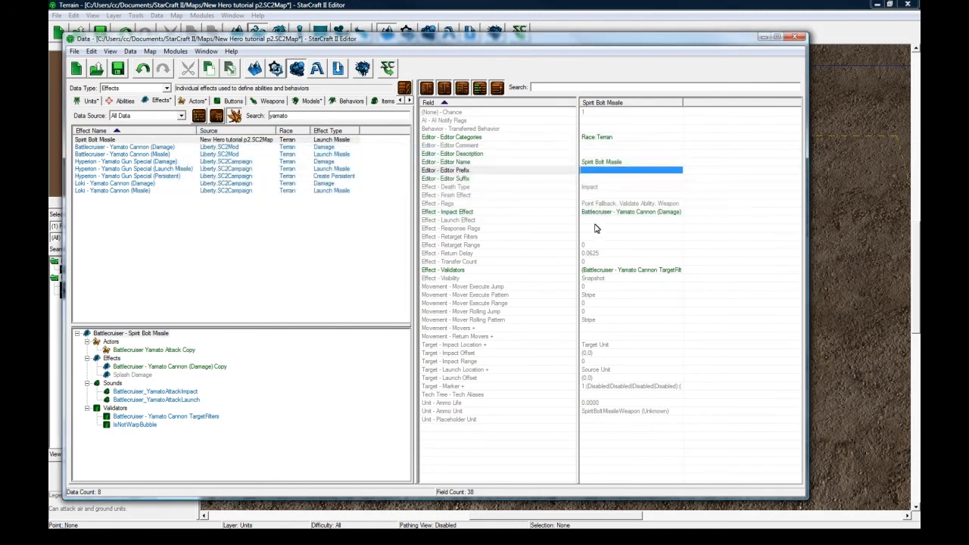
Set the Spirit Bolt Missile effect's death type to Blast.
{"action": "left_click", "coordinate": [600, 179]}
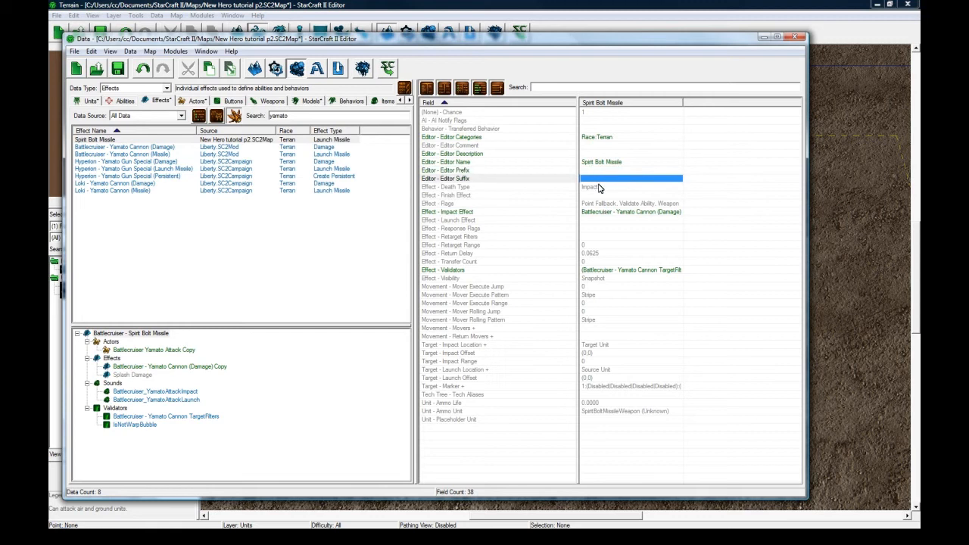
{"action": "left_click", "coordinate": [600, 187]}
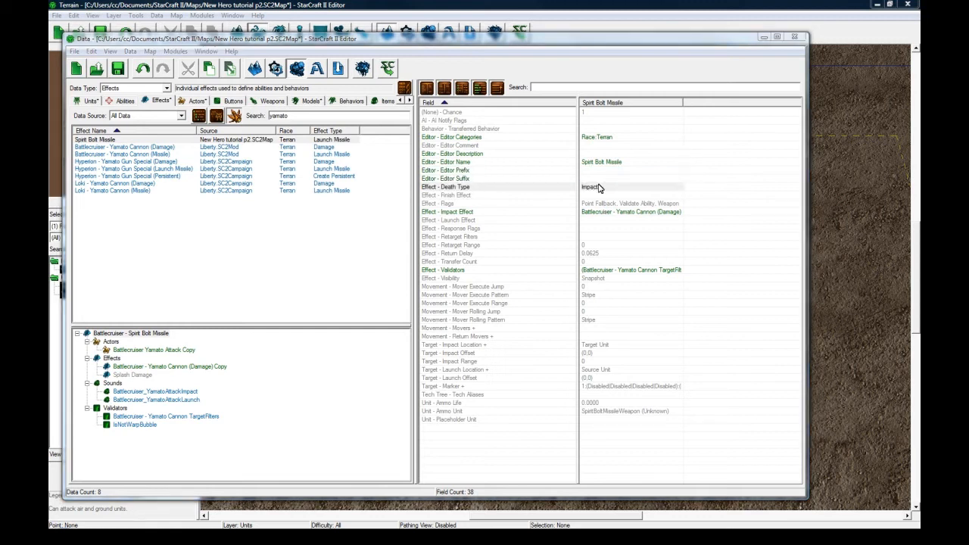
{"action": "double_click", "coordinate": [598, 188]}
{"action": "left_click", "coordinate": [290, 177]}
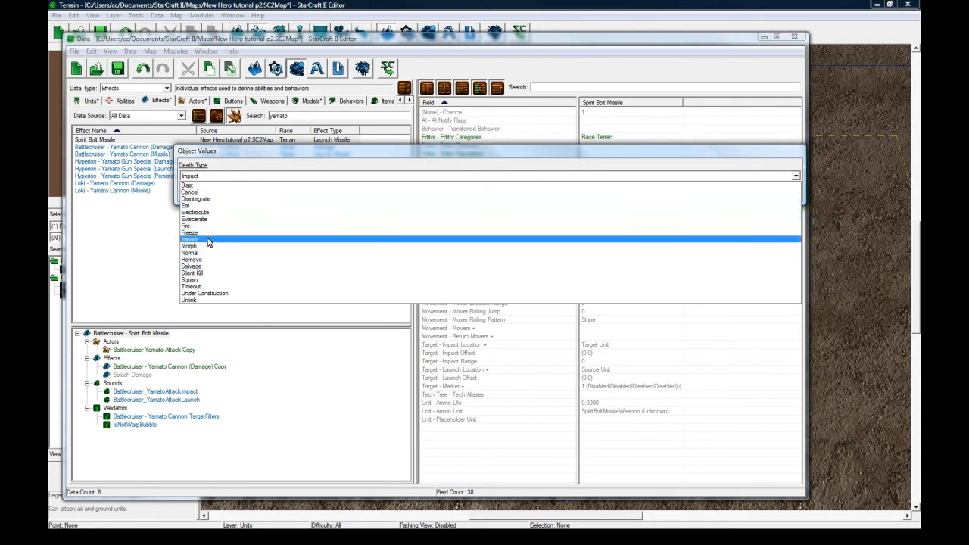
{"action": "left_click", "coordinate": [208, 187]}
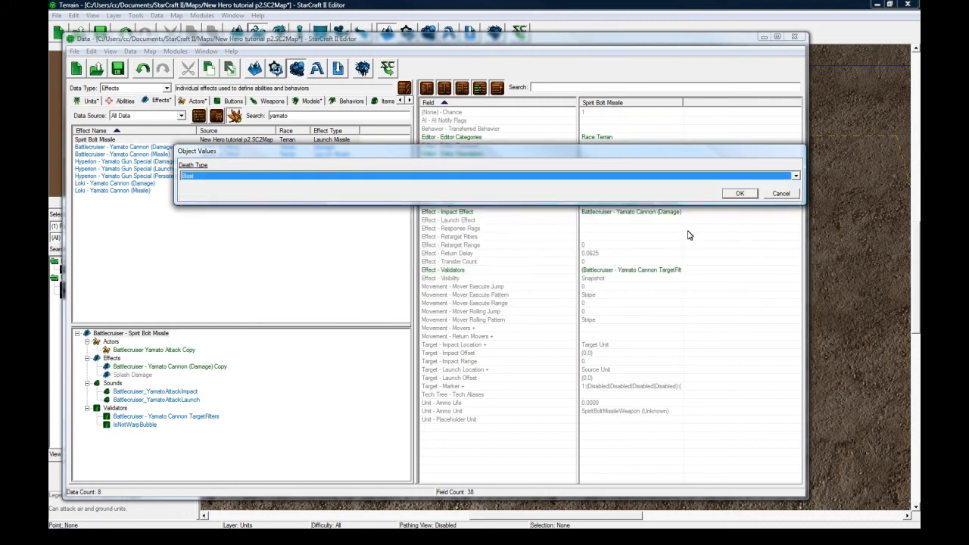
{"action": "left_click", "coordinate": [740, 194]}
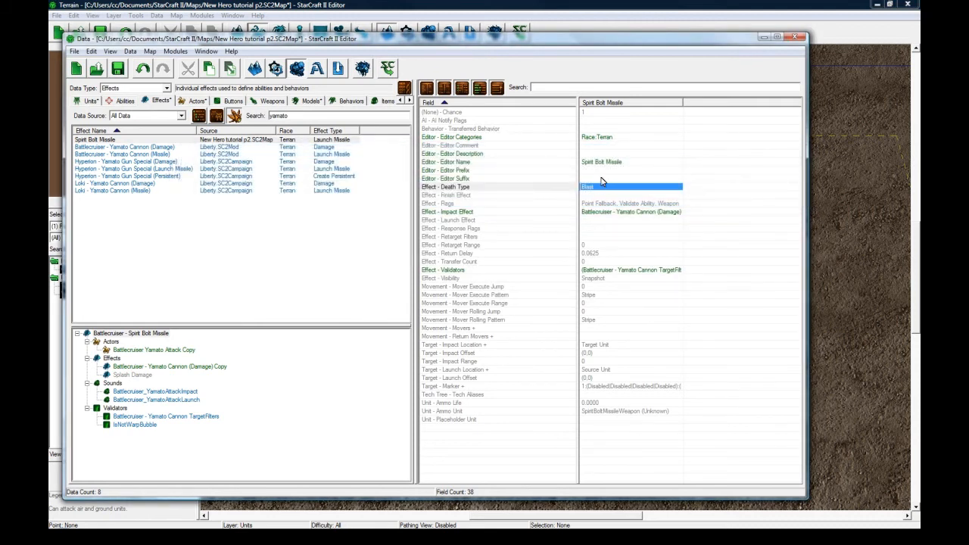
Check the Spirit Bolt Missile's flags and impact effect, and the fields of the copied Yamato Cannon (Damage) effect.
{"action": "left_click", "coordinate": [602, 163]}
{"action": "left_click", "coordinate": [596, 211]}
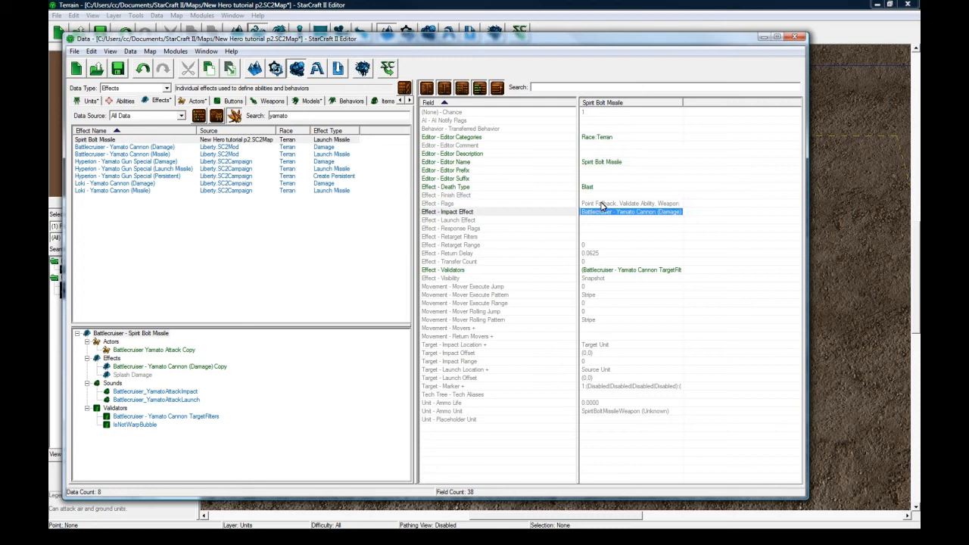
{"action": "double_click", "coordinate": [600, 204]}
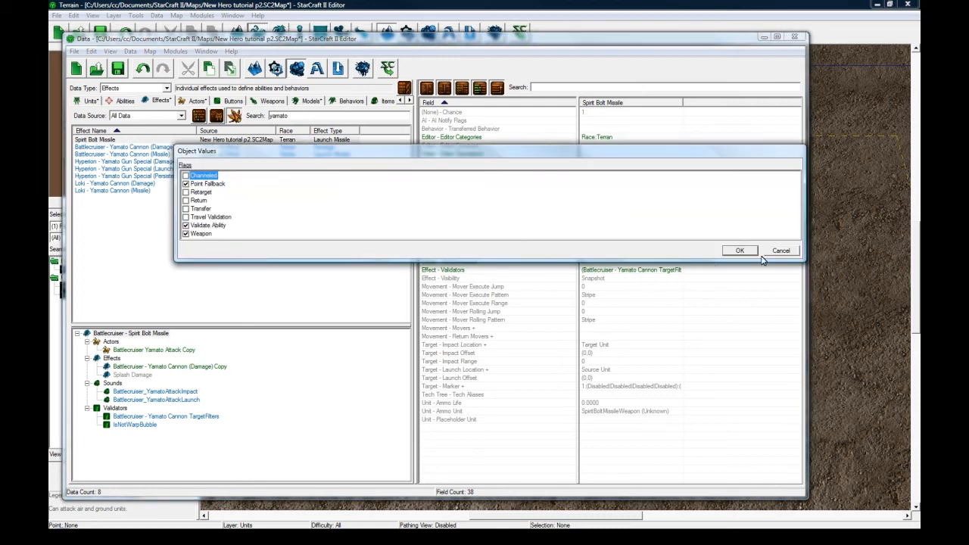
{"action": "left_click", "coordinate": [740, 251]}
{"action": "left_click", "coordinate": [606, 213]}
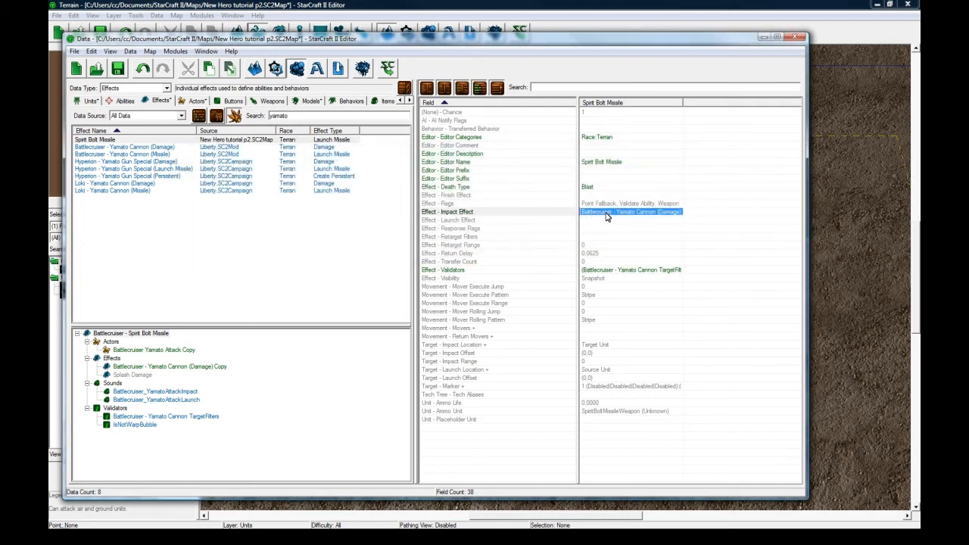
{"action": "double_click", "coordinate": [605, 217]}
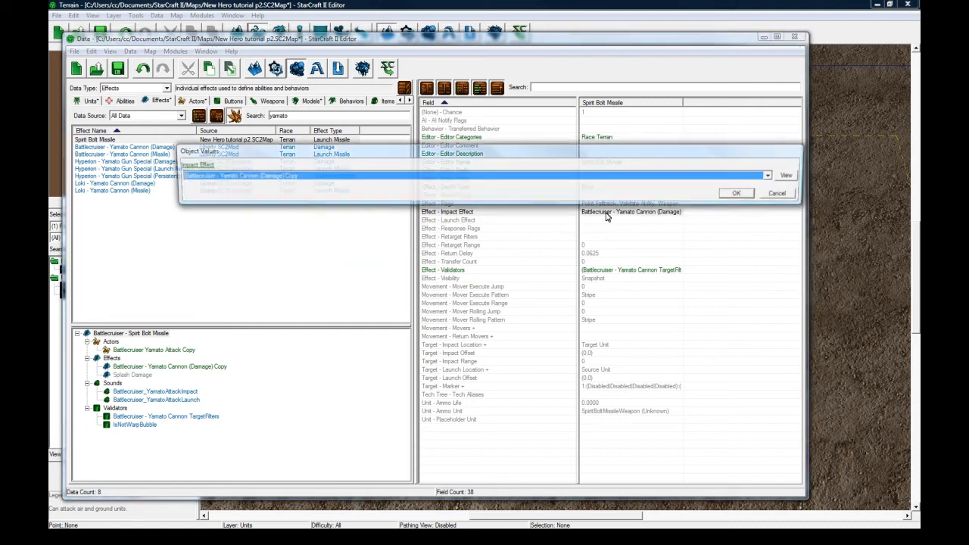
{"action": "left_click", "coordinate": [740, 192]}
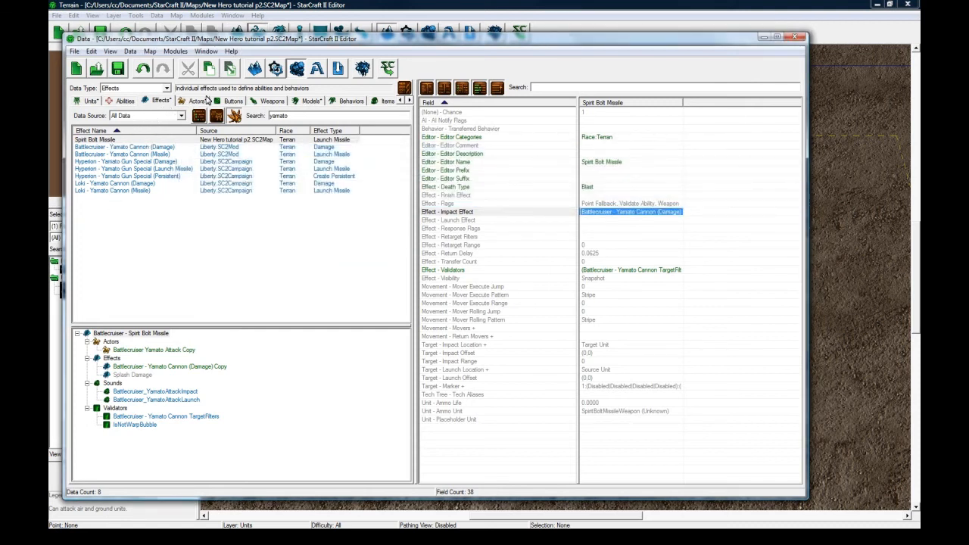
{"action": "left_click", "coordinate": [185, 101]}
{"action": "left_click", "coordinate": [162, 102]}
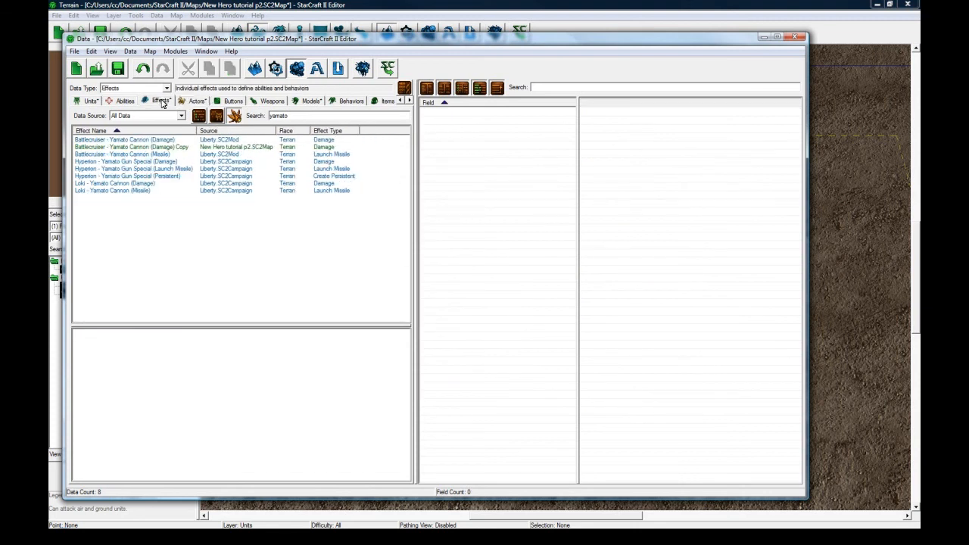
{"action": "left_click", "coordinate": [146, 147]}
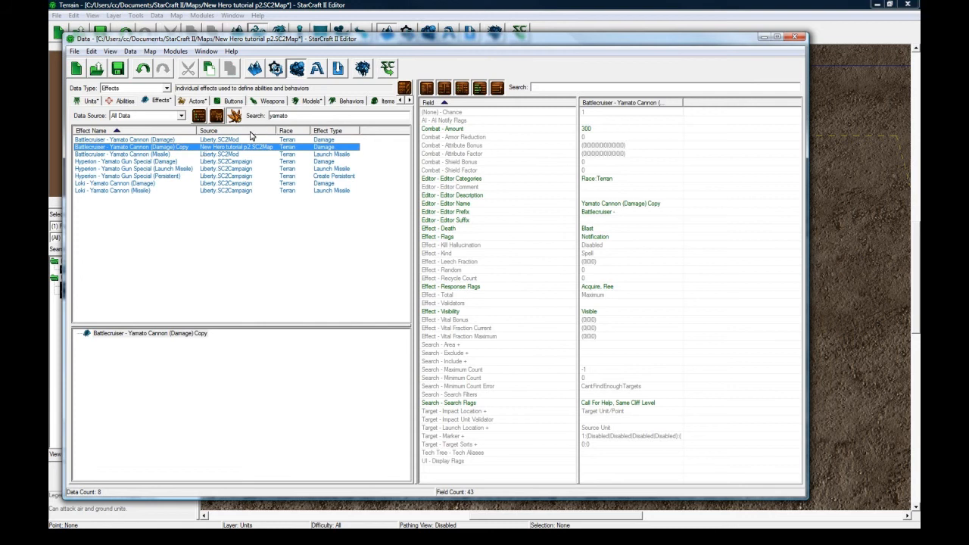
Filter the effects by "spirit" and select the Spirit Bolt Missile effect.
{"action": "left_click", "coordinate": [284, 116]}
{"action": "double_click", "coordinate": [285, 116]}
{"action": "type", "text": "spirit"}
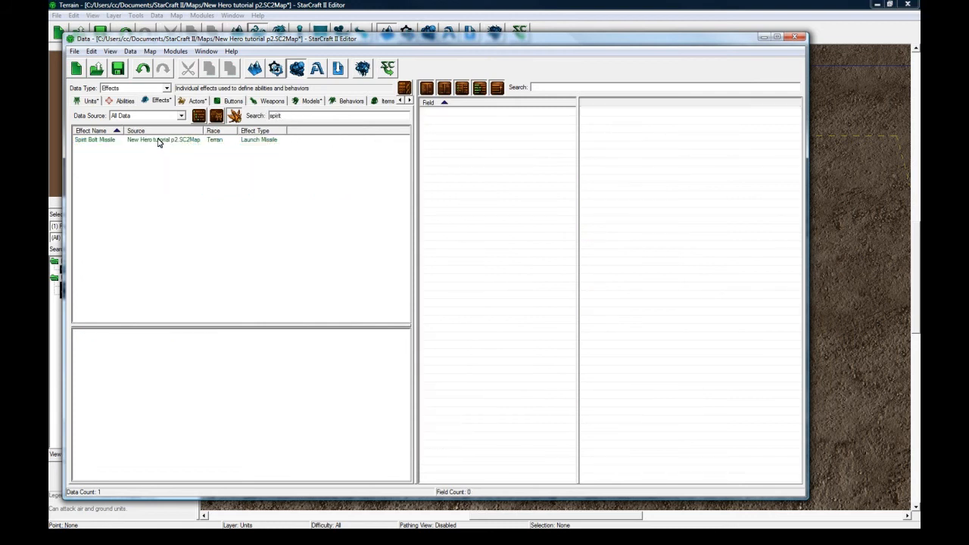
{"action": "left_click", "coordinate": [159, 140]}
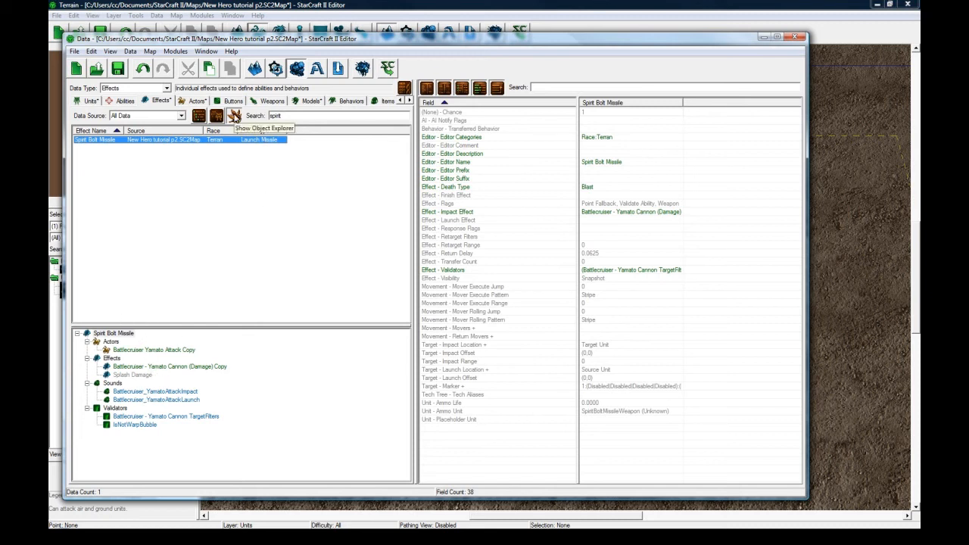
Rename the linked Yamato Cannon (Damage) Copy effect to Spirit Bolt Damage and give it the suggested ID SpiritBoltDamage.
{"action": "double_click", "coordinate": [185, 368]}
{"action": "type", "text": "Spirit"}
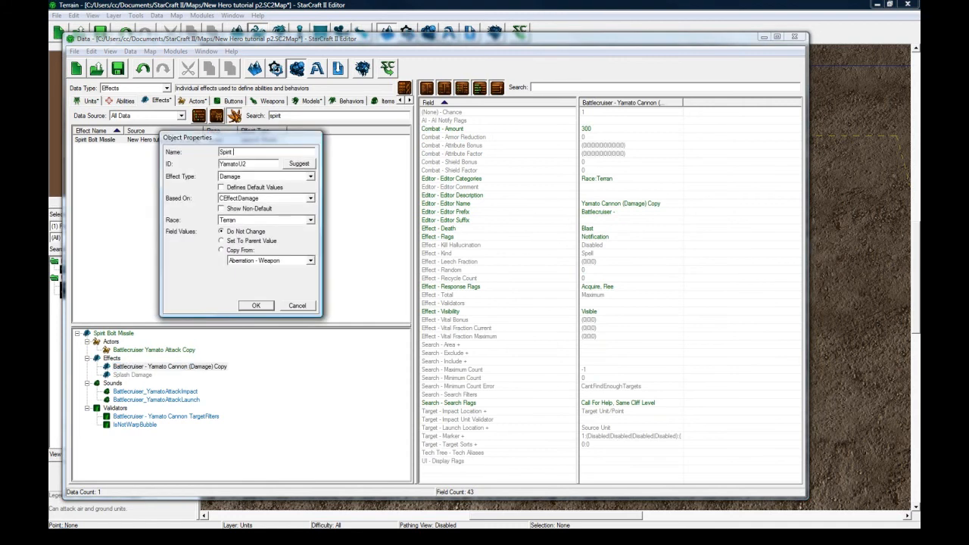
{"action": "type", "text": " Bolt Damage"}
{"action": "left_click", "coordinate": [299, 164]}
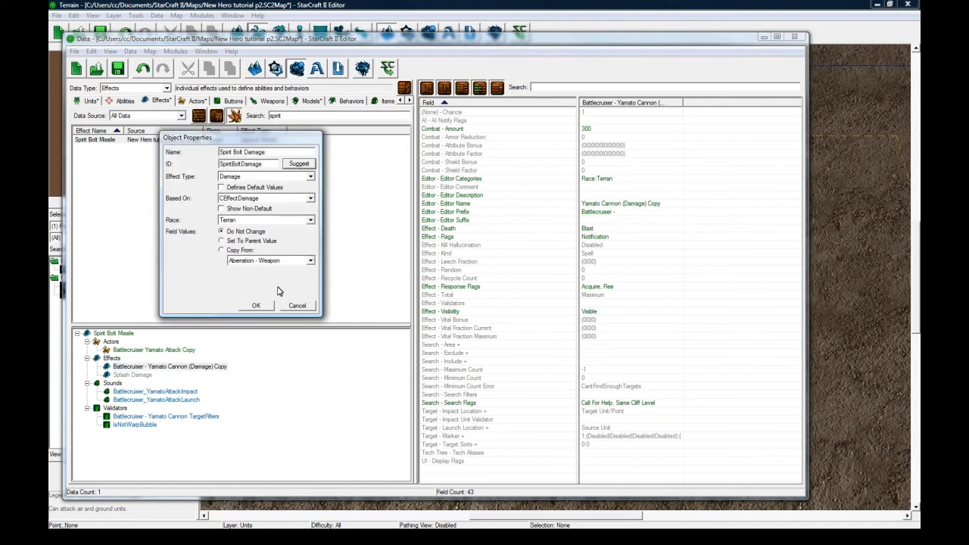
{"action": "left_click", "coordinate": [255, 305]}
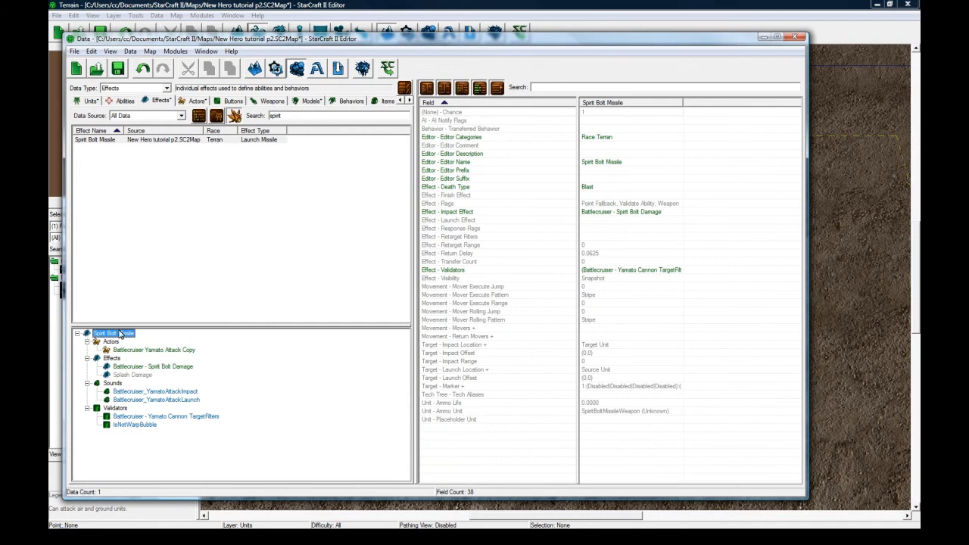
Remove all validators from the Spirit Bolt Missile effect.
{"action": "left_click", "coordinate": [629, 271]}
{"action": "double_click", "coordinate": [628, 271]}
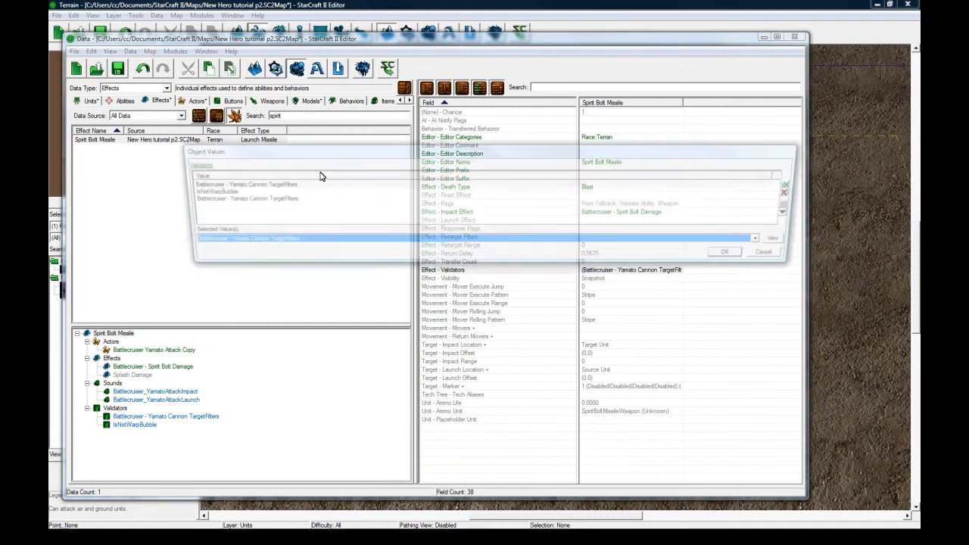
{"action": "left_click", "coordinate": [796, 193]}
{"action": "left_click", "coordinate": [796, 193]}
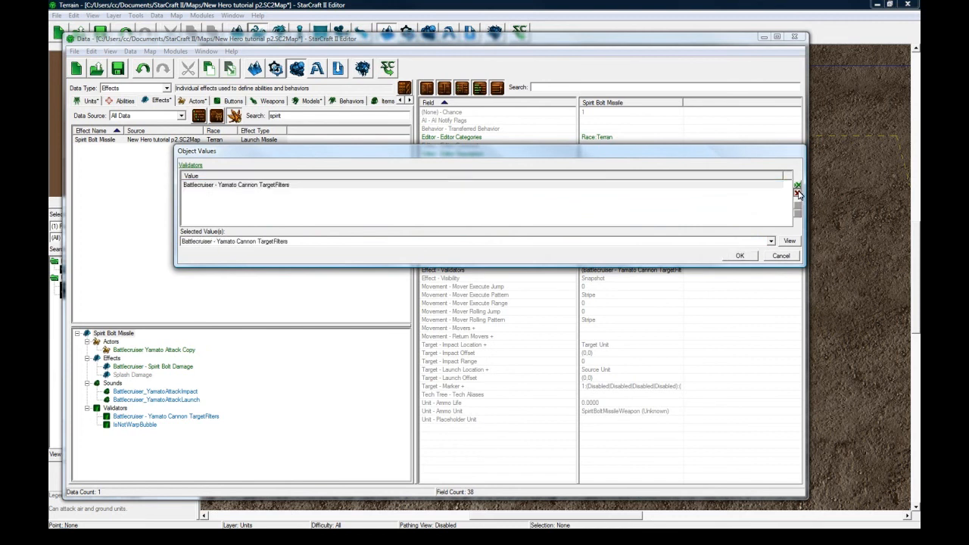
{"action": "left_click", "coordinate": [797, 193]}
{"action": "left_click", "coordinate": [740, 255]}
Set the combat amount of the linked Spirit Bolt Damage effect to 100.
{"action": "left_click", "coordinate": [637, 213]}
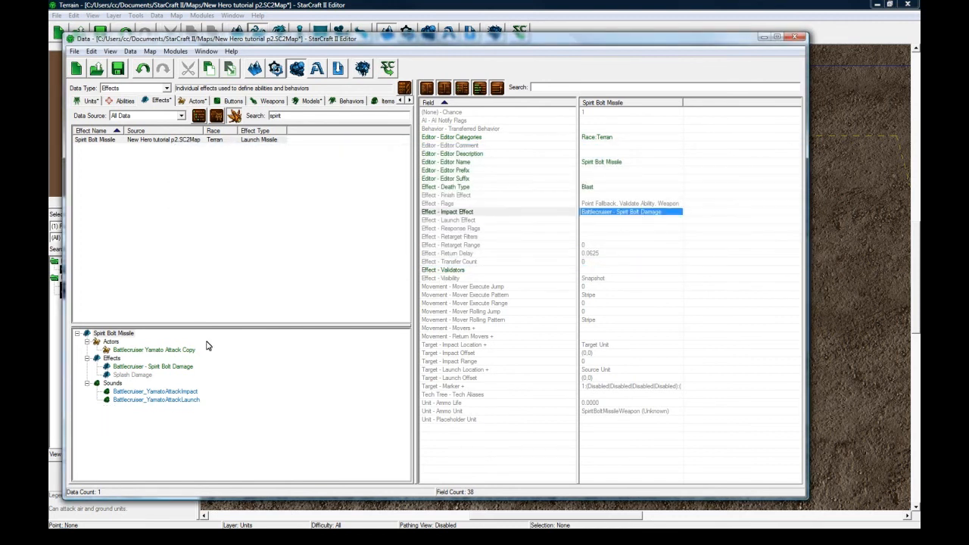
{"action": "left_click", "coordinate": [170, 367]}
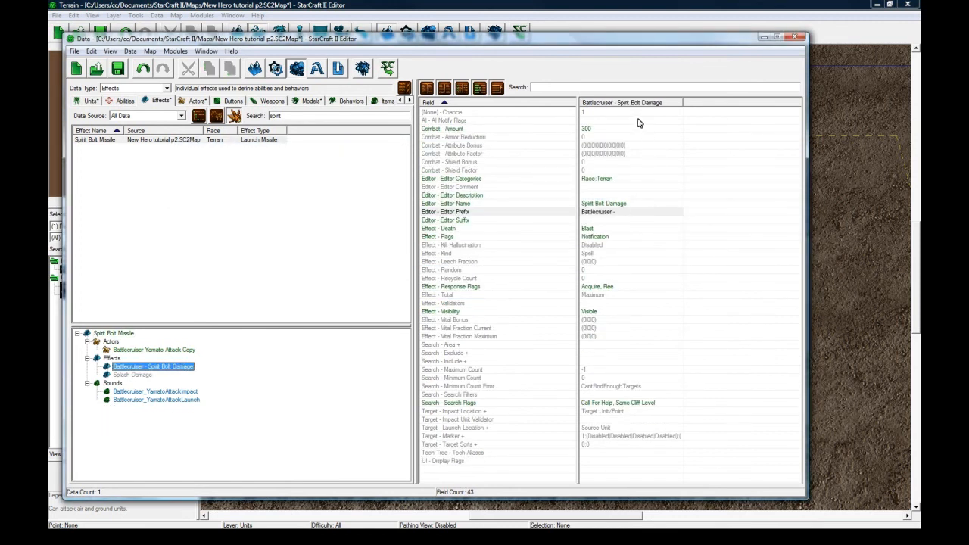
{"action": "double_click", "coordinate": [602, 132]}
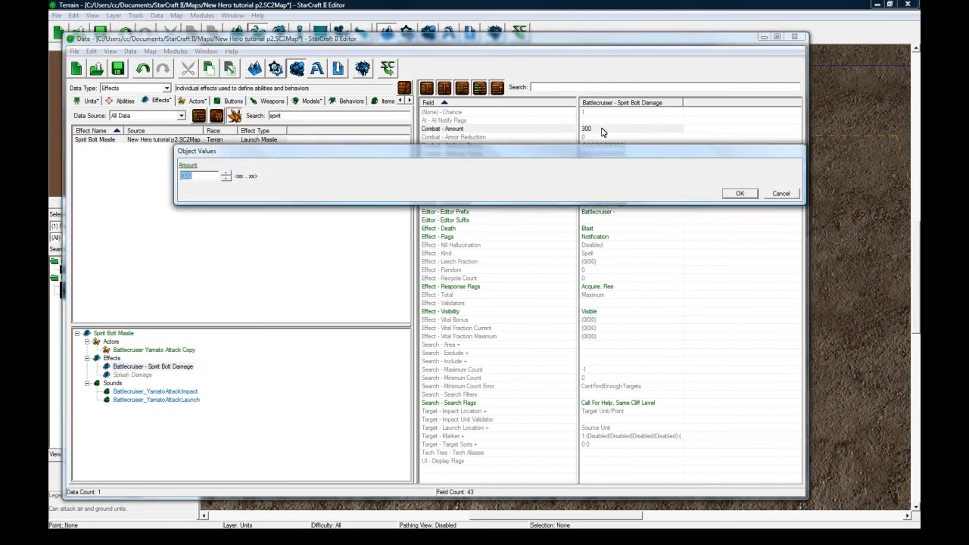
{"action": "type", "text": "100"}
{"action": "key", "text": "Return"}
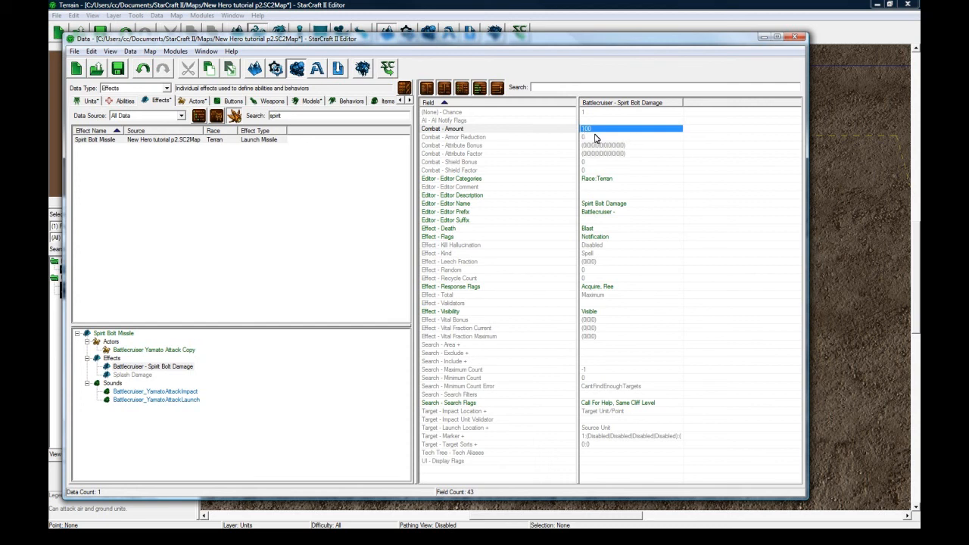
Look over the Spirit Bolt Damage effect's armor reduction, attribute bonus, attribute factor and death type fields.
{"action": "left_click", "coordinate": [597, 137]}
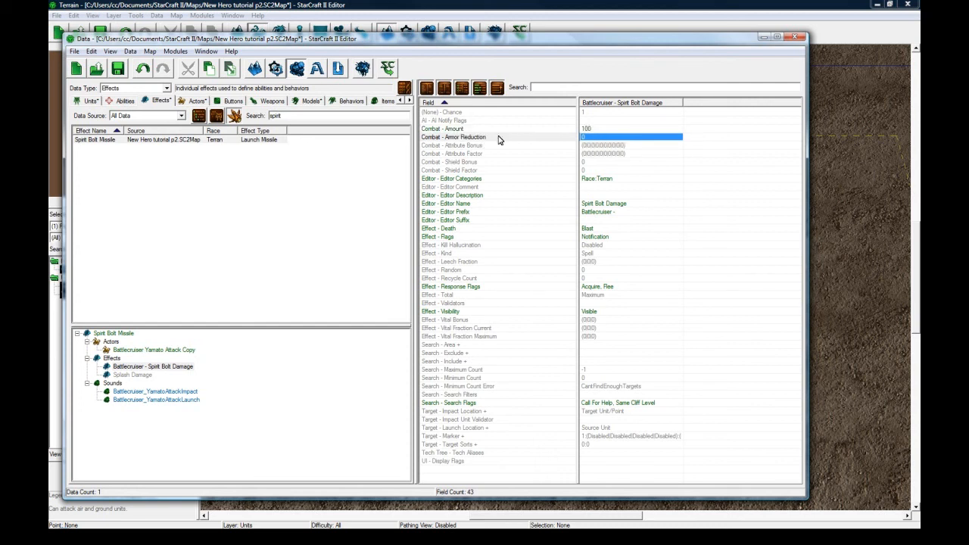
{"action": "left_click", "coordinate": [598, 144]}
{"action": "left_click", "coordinate": [595, 154]}
{"action": "left_click", "coordinate": [586, 186]}
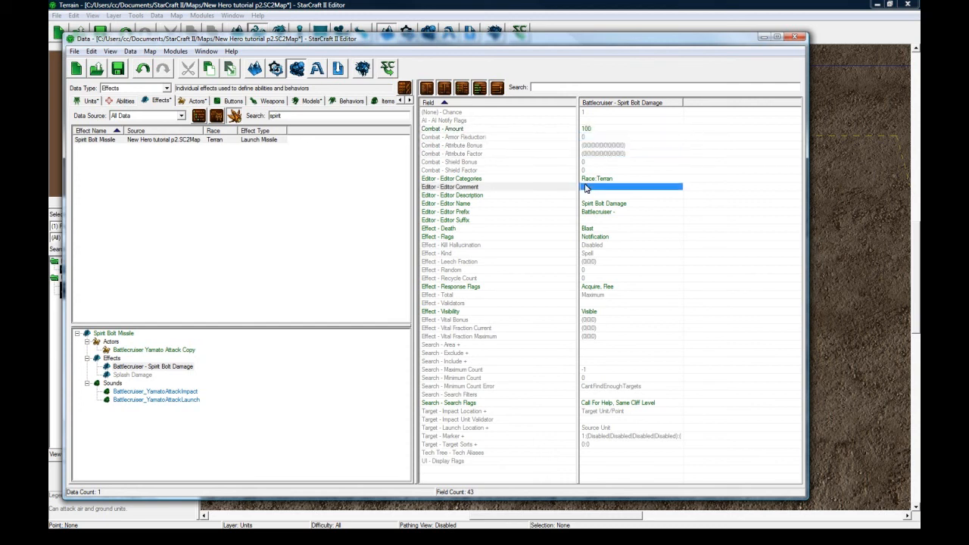
{"action": "left_click", "coordinate": [595, 152]}
{"action": "left_click", "coordinate": [611, 146]}
{"action": "left_click", "coordinate": [497, 161]}
{"action": "left_click", "coordinate": [494, 153]}
{"action": "left_click_drag", "start_coordinate": [501, 221], "coordinate": [501, 226]}
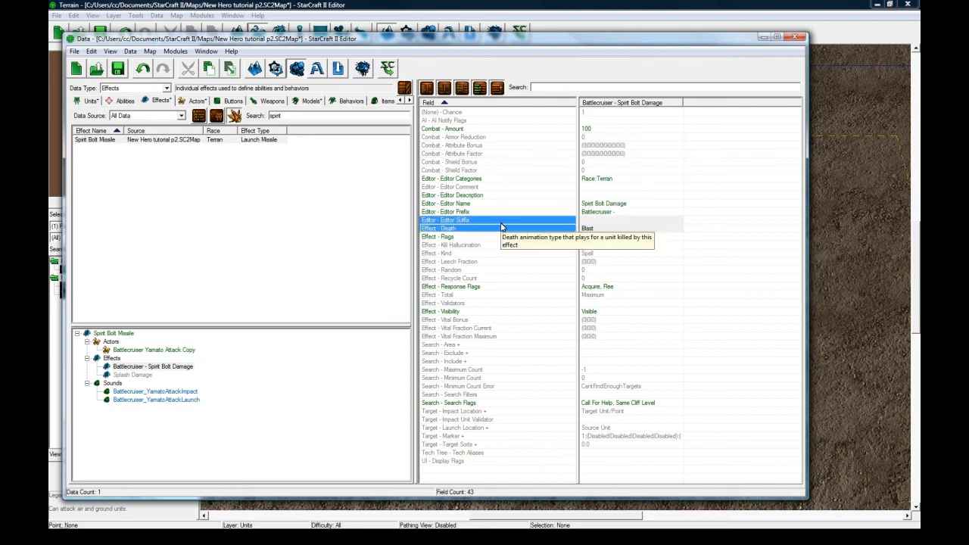
Examine the Spirit Bolt Damage effect's death, flags, kill hallucination, kind, response flags, total and visibility settings.
{"action": "left_click", "coordinate": [608, 229]}
{"action": "left_click", "coordinate": [608, 237]}
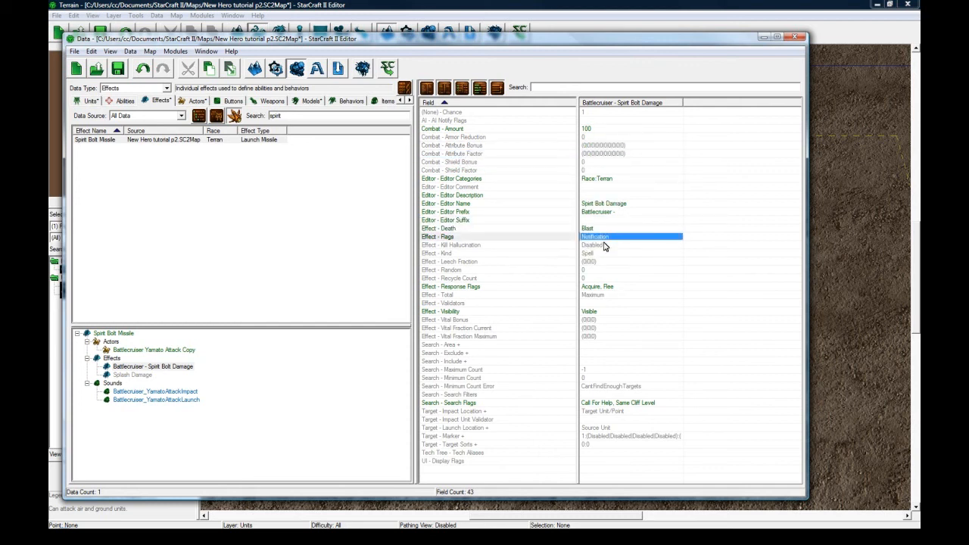
{"action": "left_click", "coordinate": [605, 246]}
{"action": "left_click", "coordinate": [606, 253]}
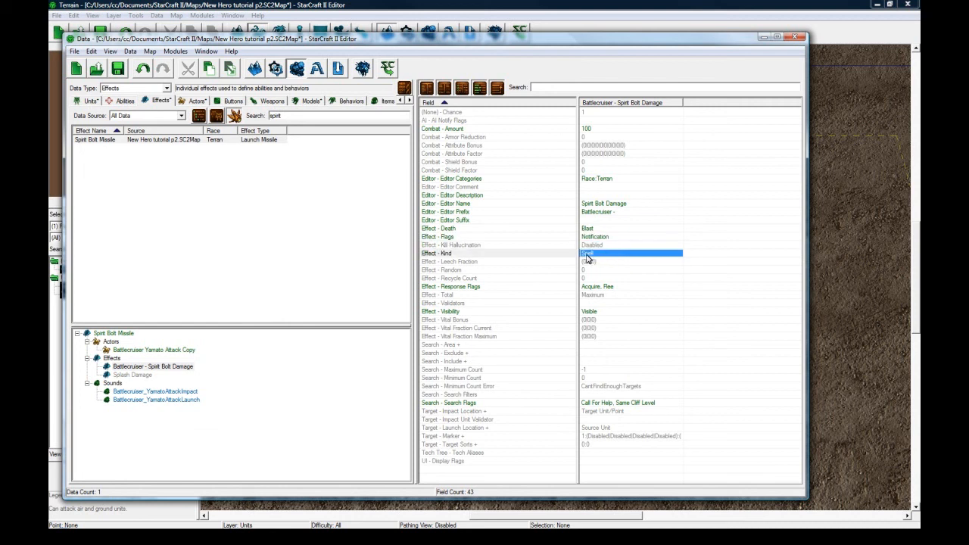
{"action": "double_click", "coordinate": [598, 258]}
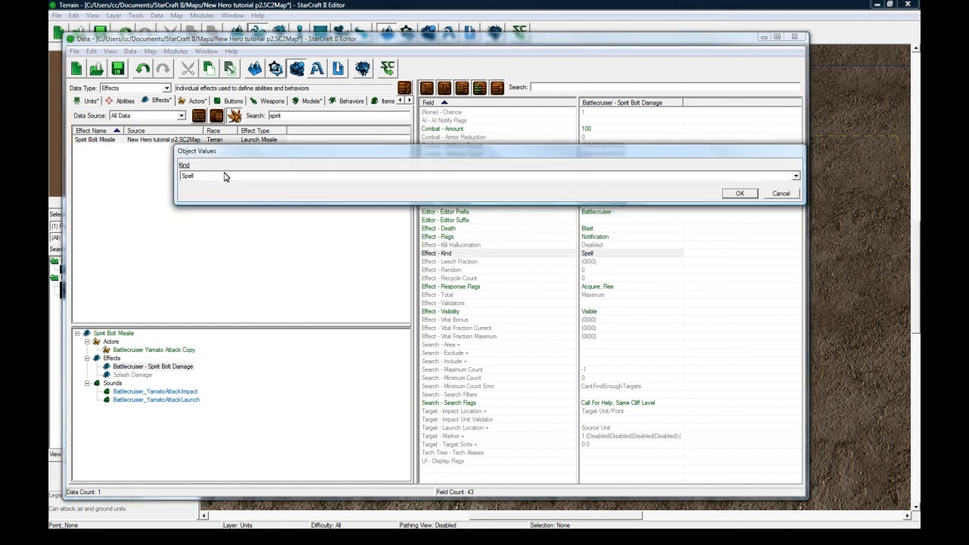
{"action": "left_click", "coordinate": [781, 193]}
{"action": "left_click", "coordinate": [610, 288]}
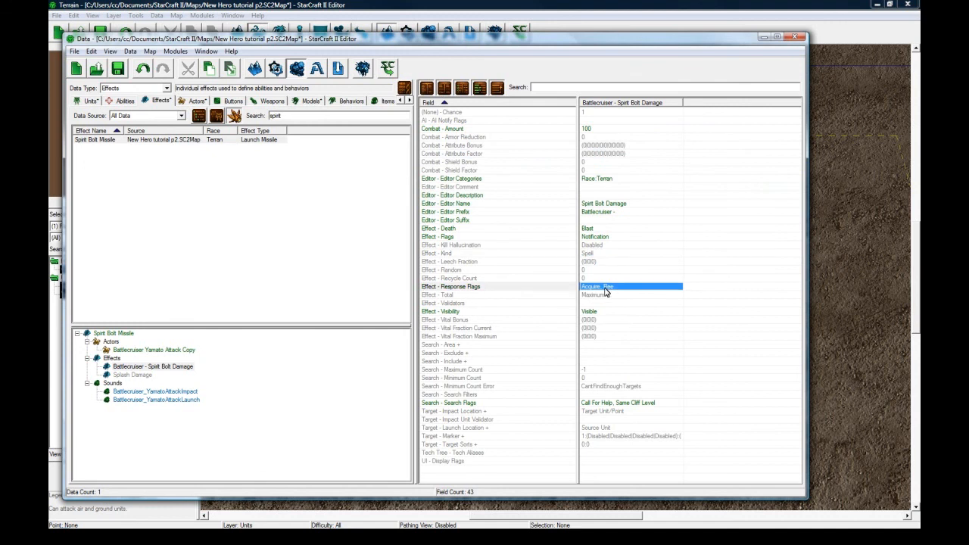
{"action": "left_click", "coordinate": [520, 292]}
{"action": "left_click", "coordinate": [605, 287]}
{"action": "double_click", "coordinate": [598, 287]}
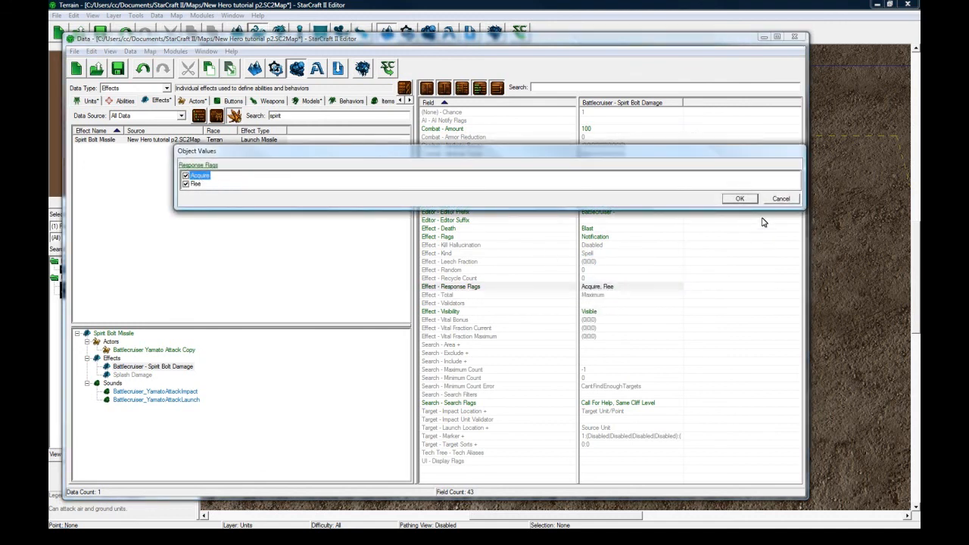
{"action": "left_click", "coordinate": [776, 200]}
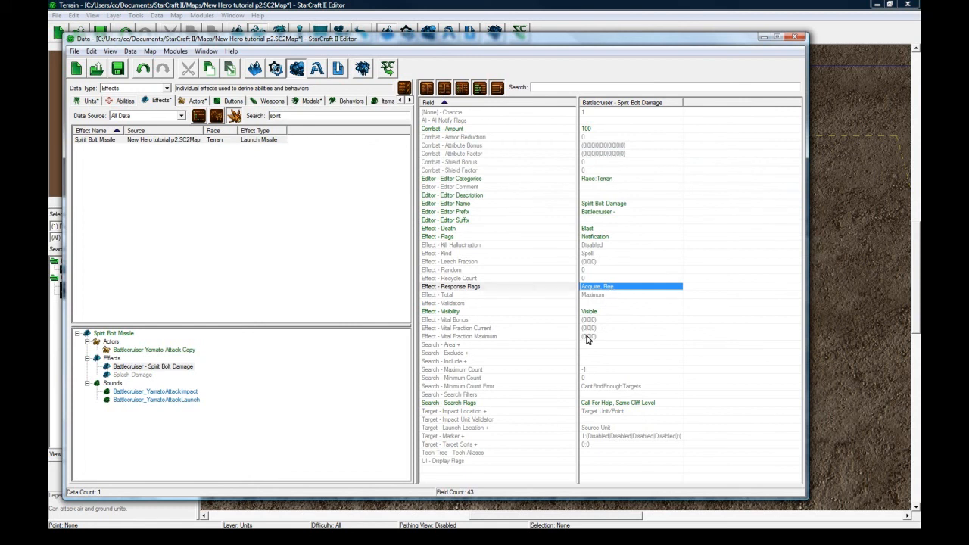
{"action": "left_click", "coordinate": [609, 293]}
{"action": "left_click", "coordinate": [614, 288]}
{"action": "left_click", "coordinate": [606, 312]}
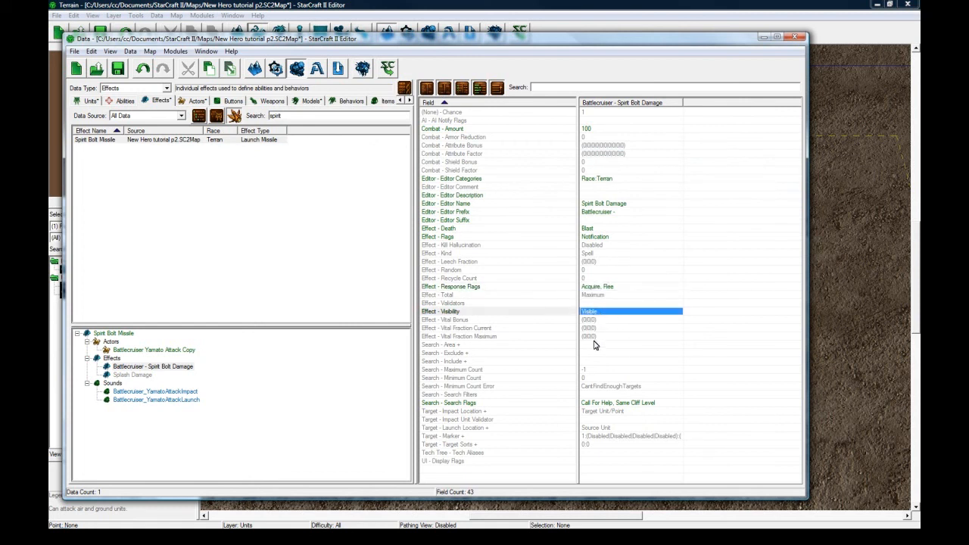
Look over the Spirit Bolt Damage effect's vital fraction maximum and its search area, exclude, include and count fields.
{"action": "left_click", "coordinate": [593, 346]}
{"action": "left_click", "coordinate": [590, 379]}
{"action": "left_click", "coordinate": [589, 360]}
{"action": "left_click", "coordinate": [605, 337]}
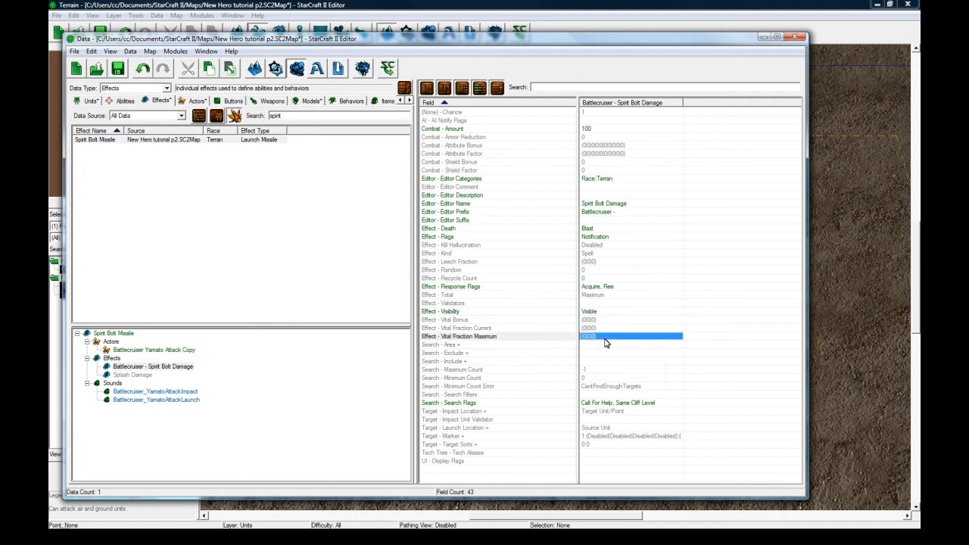
{"action": "left_click", "coordinate": [607, 369]}
{"action": "left_click", "coordinate": [603, 353]}
Remove the Same Cliff Level search flag from the Spirit Bolt Damage effect, keeping Call For Help enabled.
{"action": "left_click", "coordinate": [608, 403]}
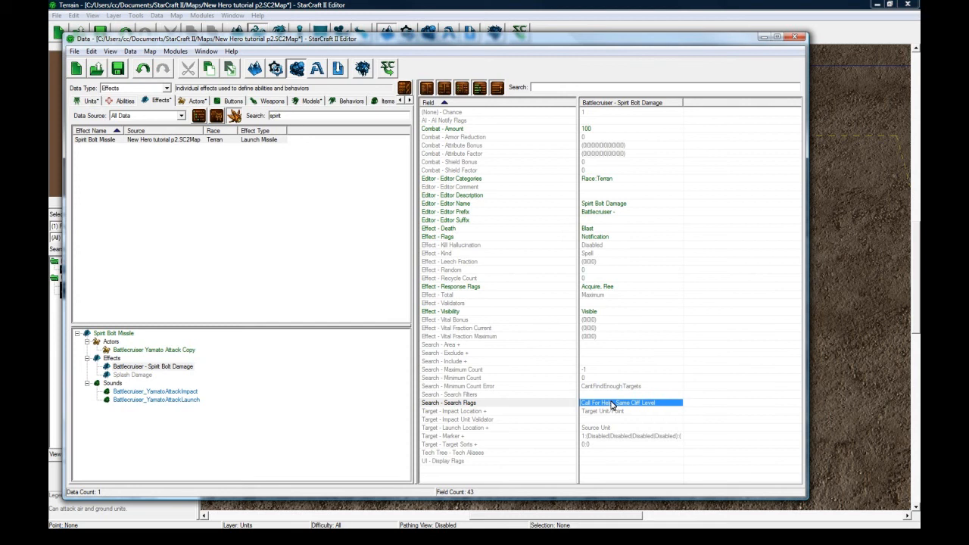
{"action": "double_click", "coordinate": [612, 405]}
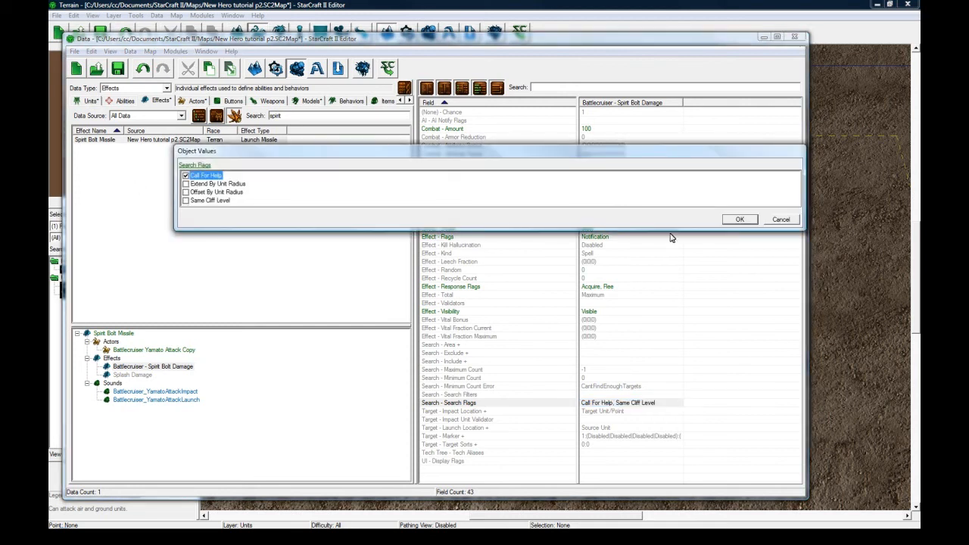
{"action": "left_click", "coordinate": [740, 219]}
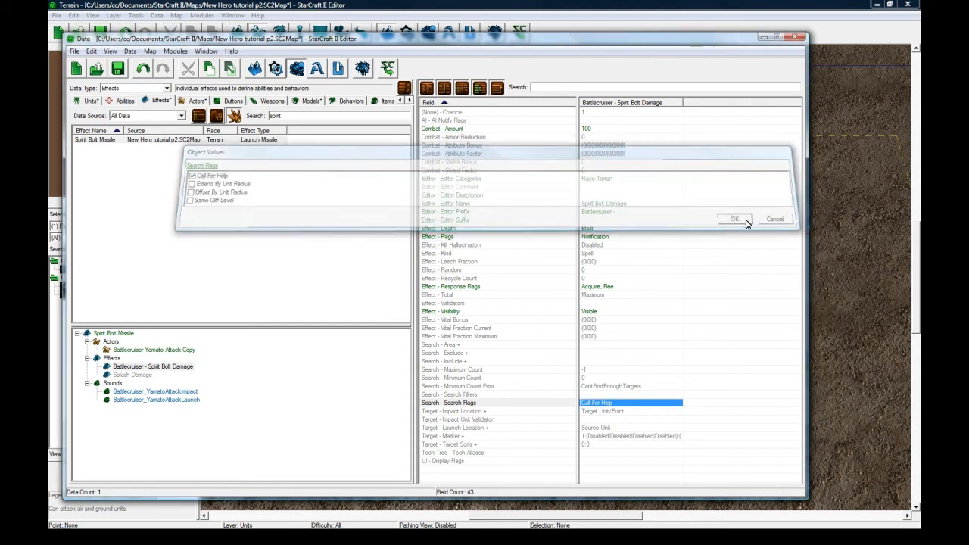
{"action": "left_click", "coordinate": [621, 395]}
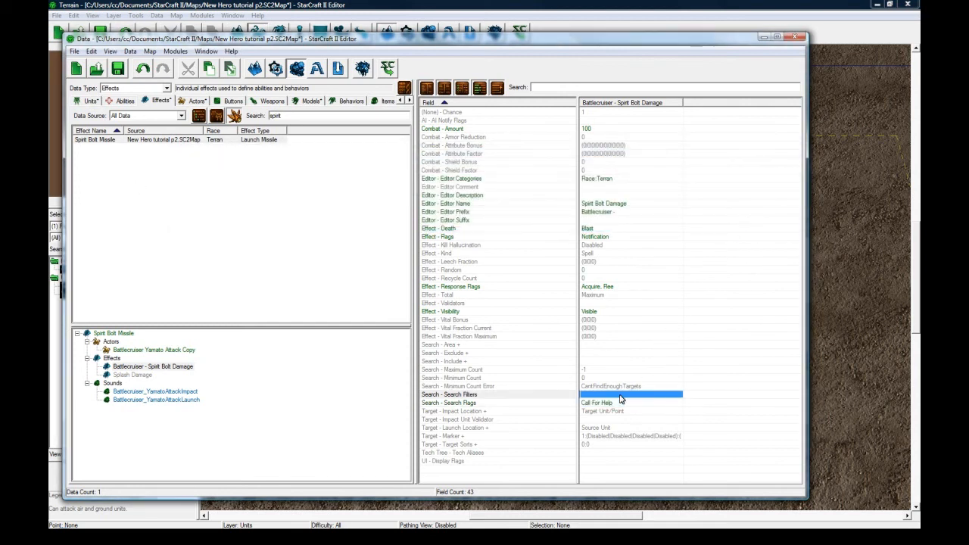
{"action": "left_click", "coordinate": [496, 436]}
{"action": "left_click", "coordinate": [496, 444]}
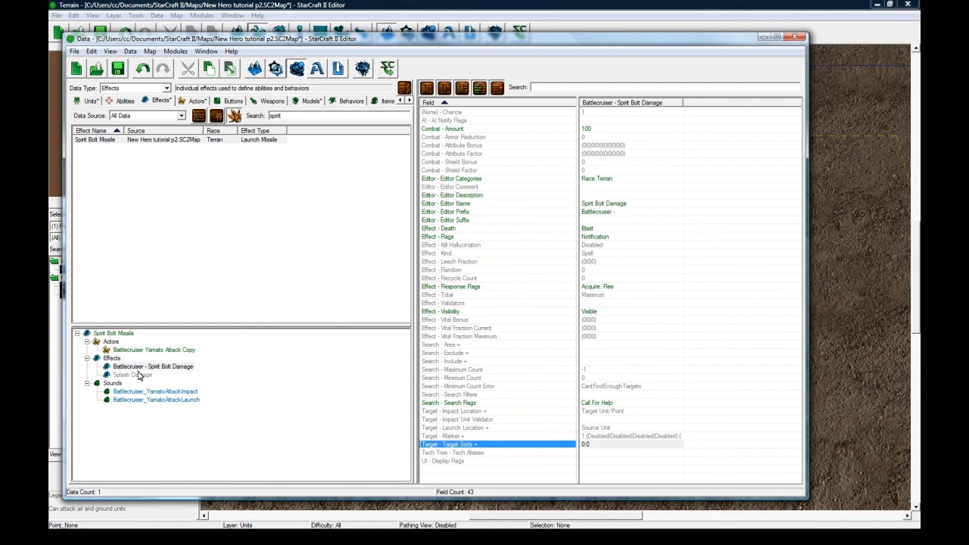
Browse the available ammo units for the Spirit Bolt Missile effect without changing the assigned one.
{"action": "left_click", "coordinate": [128, 334]}
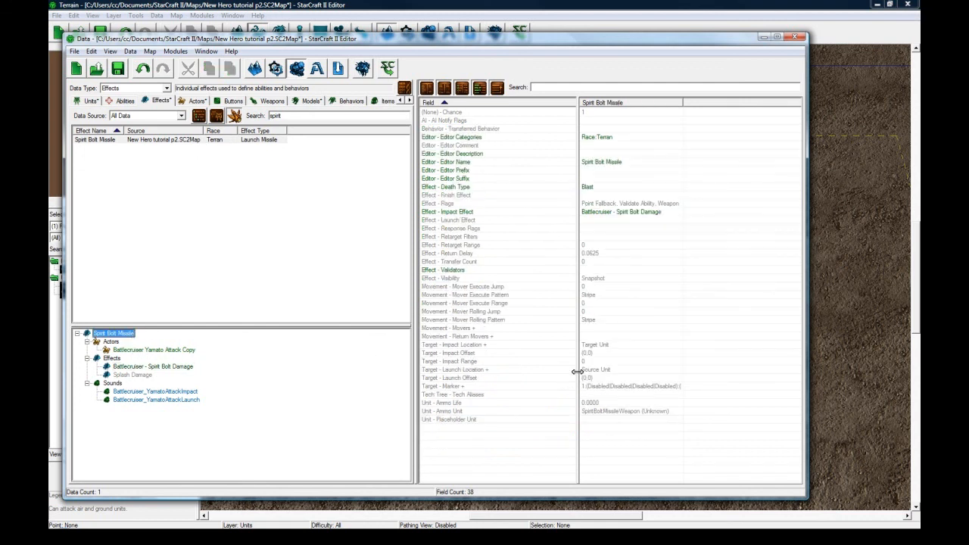
{"action": "left_click", "coordinate": [600, 420]}
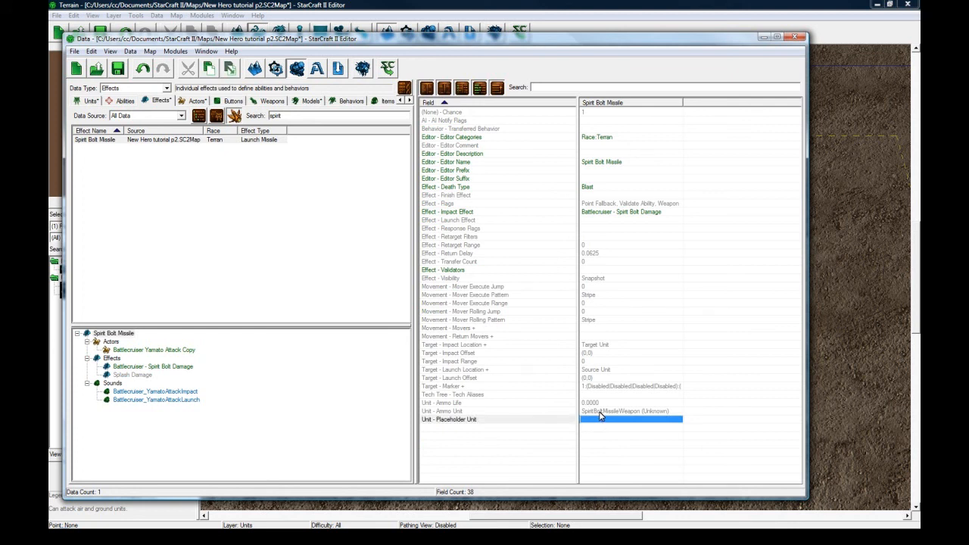
{"action": "left_click", "coordinate": [601, 413]}
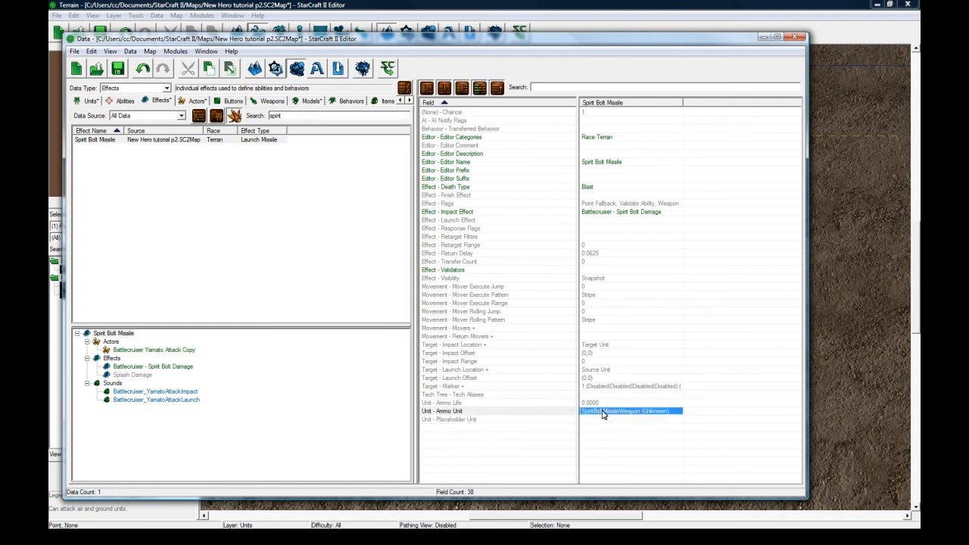
{"action": "double_click", "coordinate": [603, 412]}
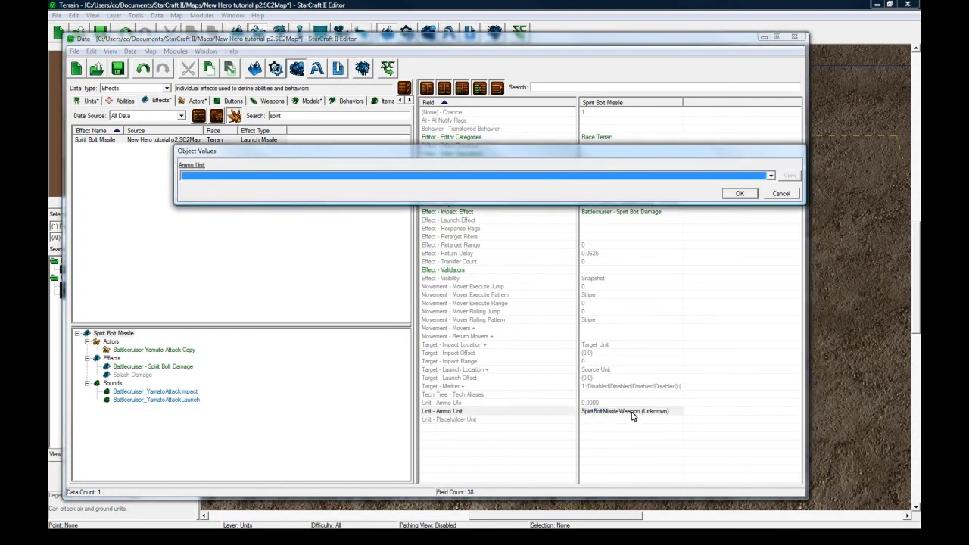
{"action": "left_click", "coordinate": [454, 175]}
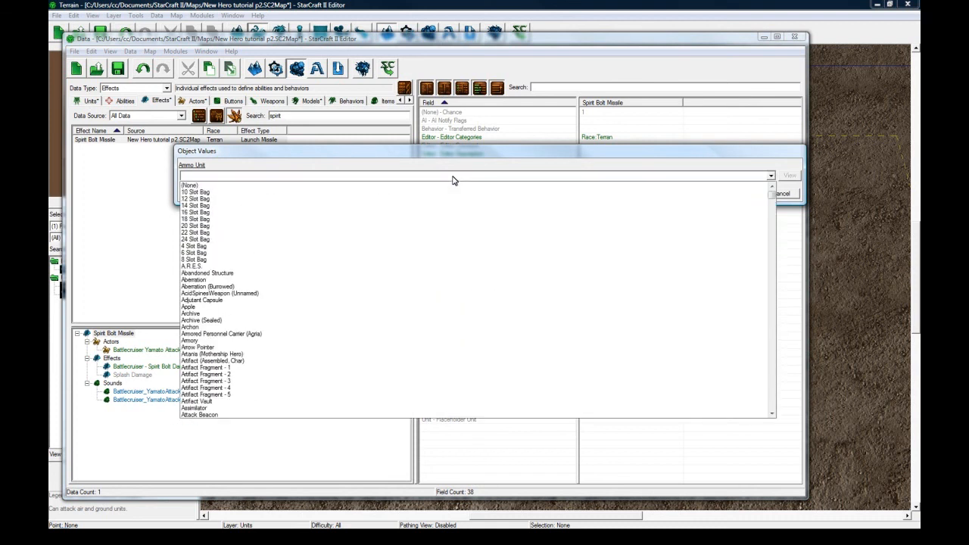
{"action": "scroll", "coordinate": [411, 270], "scroll_direction": "down", "scroll_amount": 10}
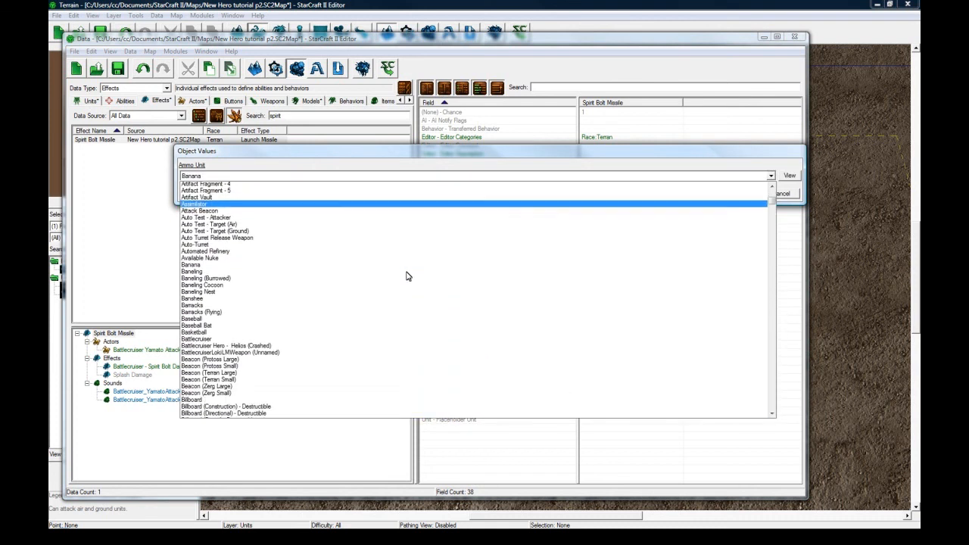
{"action": "scroll", "coordinate": [326, 309], "scroll_direction": "down", "scroll_amount": 2}
{"action": "scroll", "coordinate": [284, 338], "scroll_direction": "down", "scroll_amount": 1}
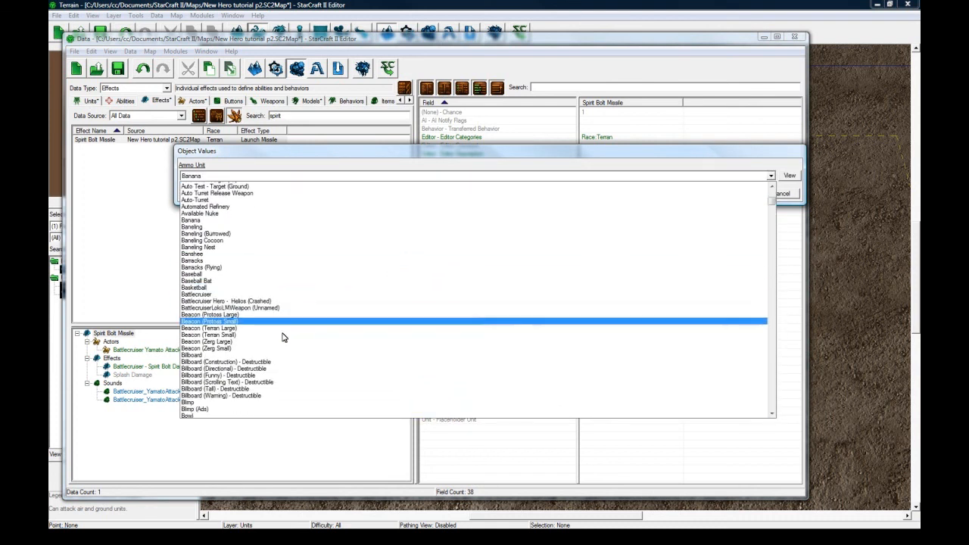
{"action": "scroll", "coordinate": [288, 310], "scroll_direction": "up", "scroll_amount": 1}
{"action": "left_click", "coordinate": [458, 175]}
{"action": "left_click", "coordinate": [797, 195]}
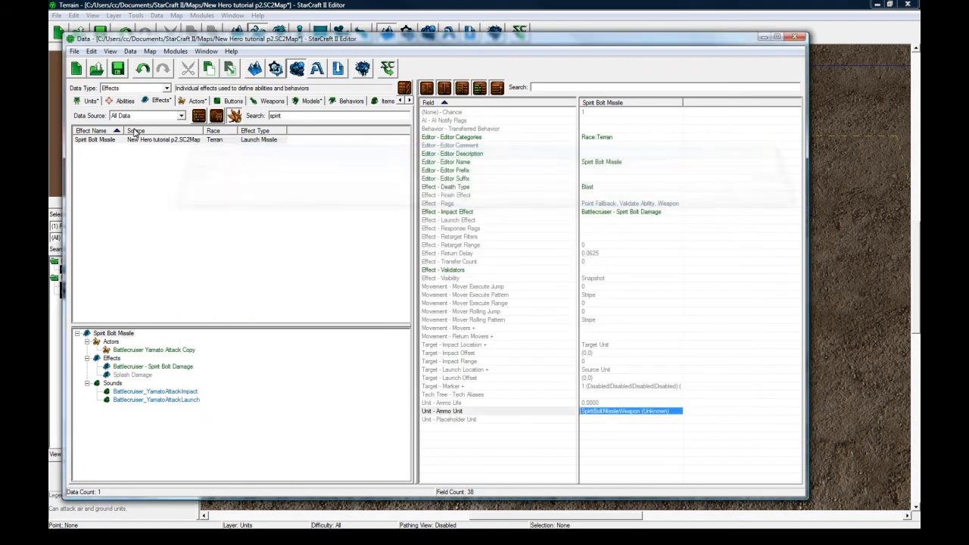